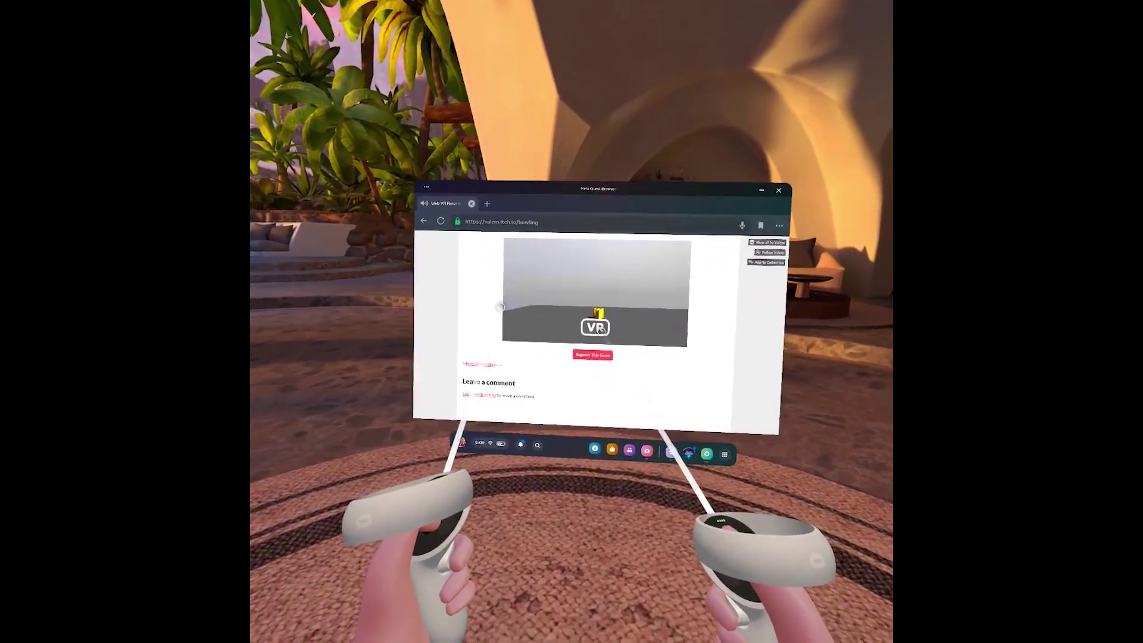
Step: Launch the itch.io bowling demo in VR and accept the immersive-mode permission prompt
left_click(596, 328)
left_click(756, 408)
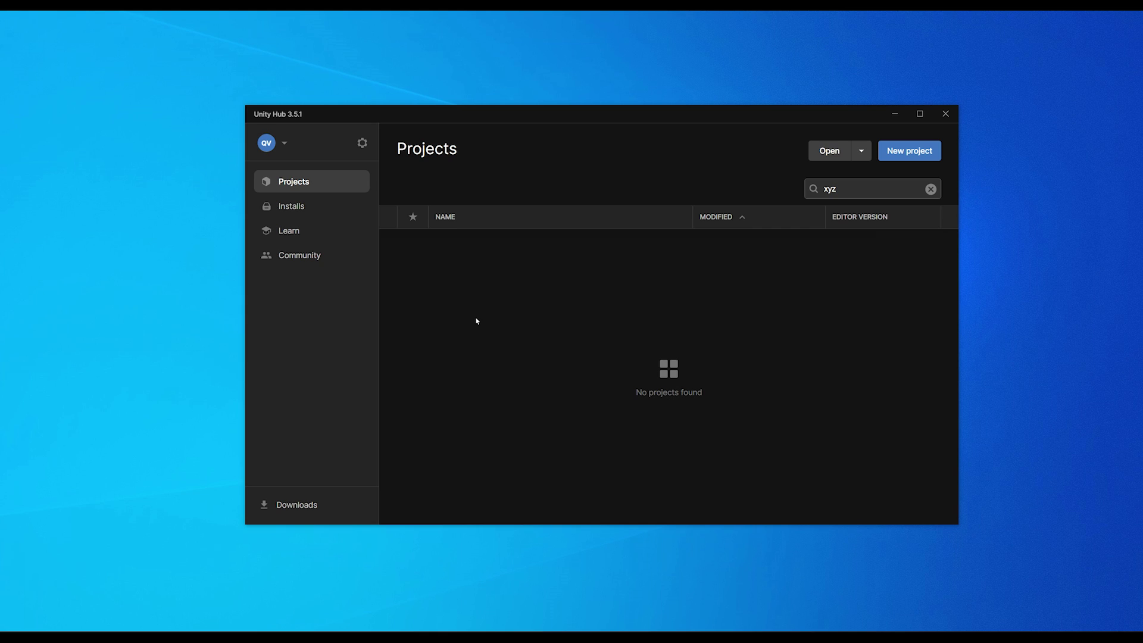
Step: Review the Android modules on editor 2022.3.7f1 under Installs, closing the module list without changes
left_click(305, 208)
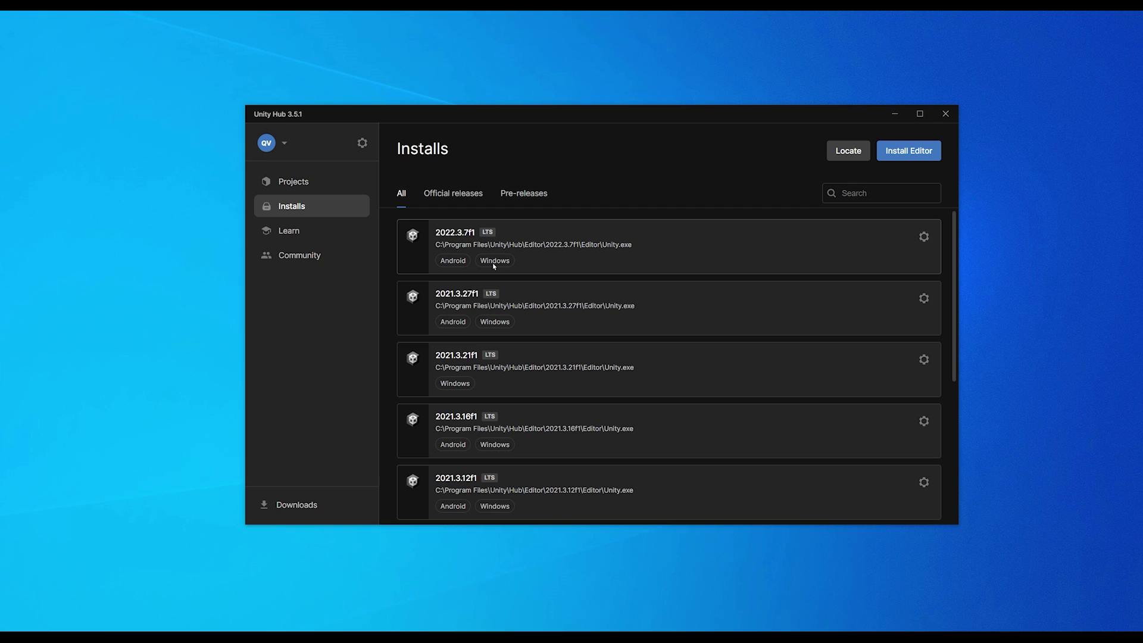
left_click(924, 237)
left_click(827, 253)
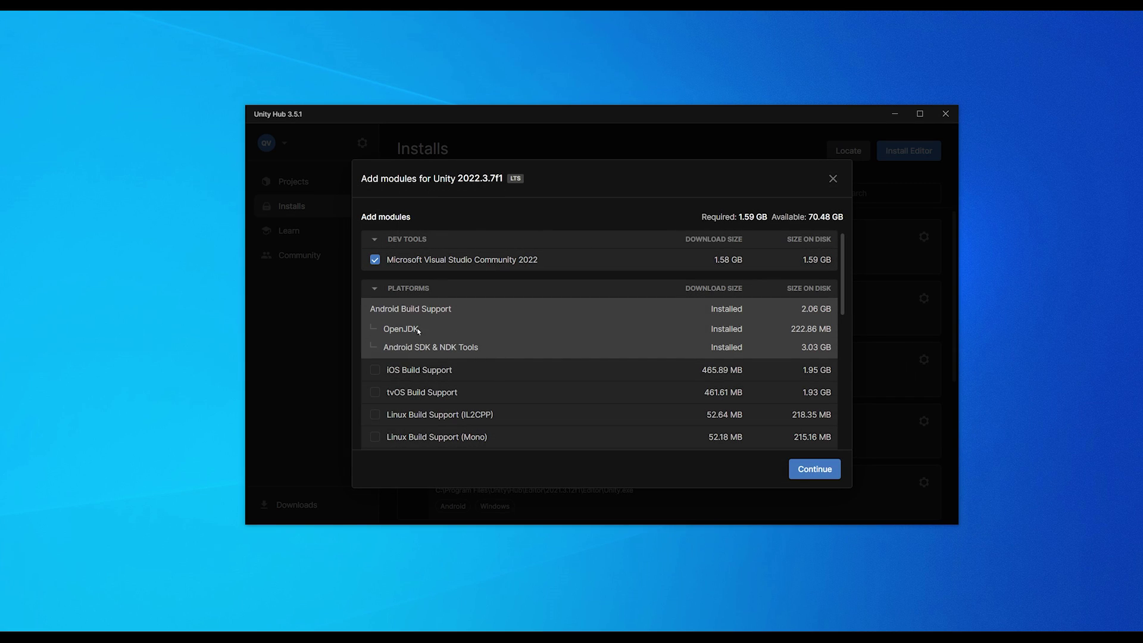
left_click(832, 178)
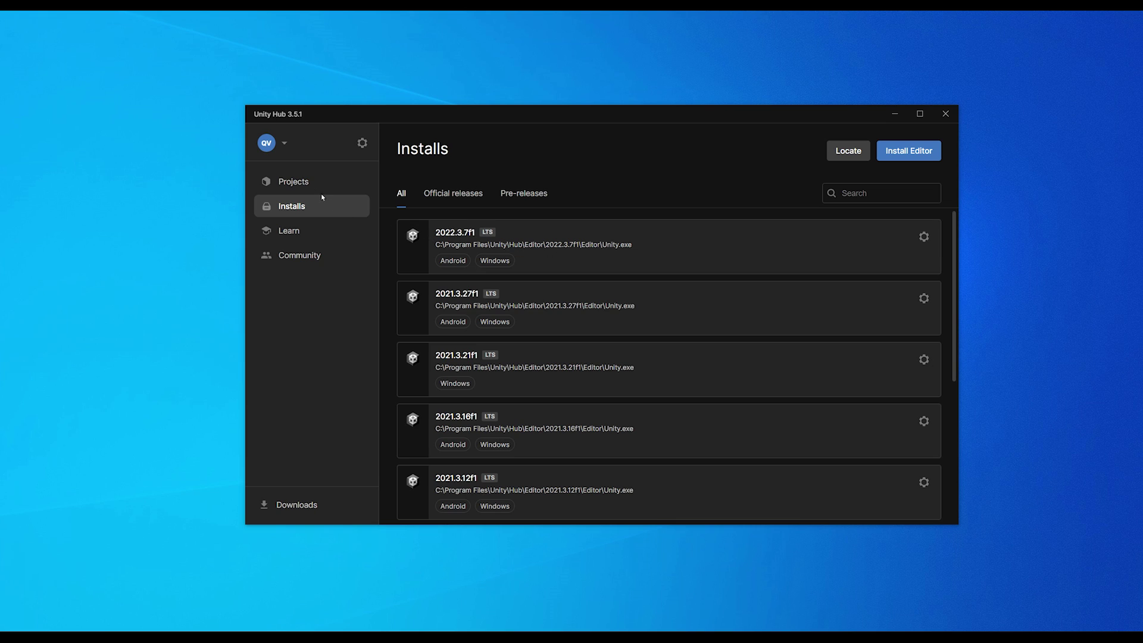
Step: Start a new 3D project, keeping editor version 2022.3.7f1
left_click(306, 187)
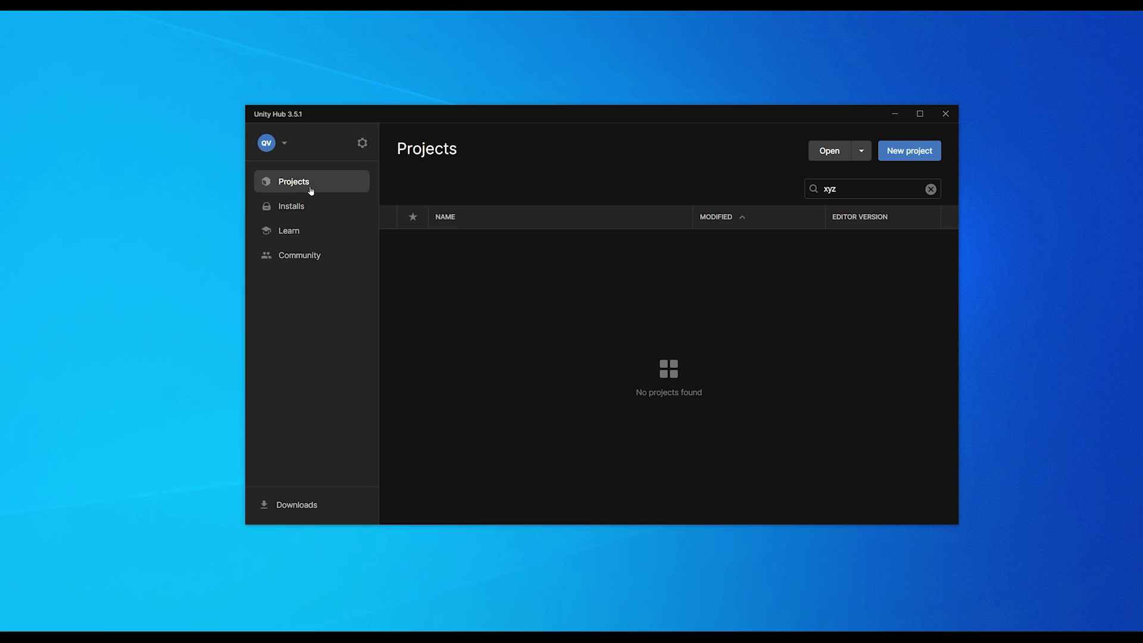
left_click(911, 152)
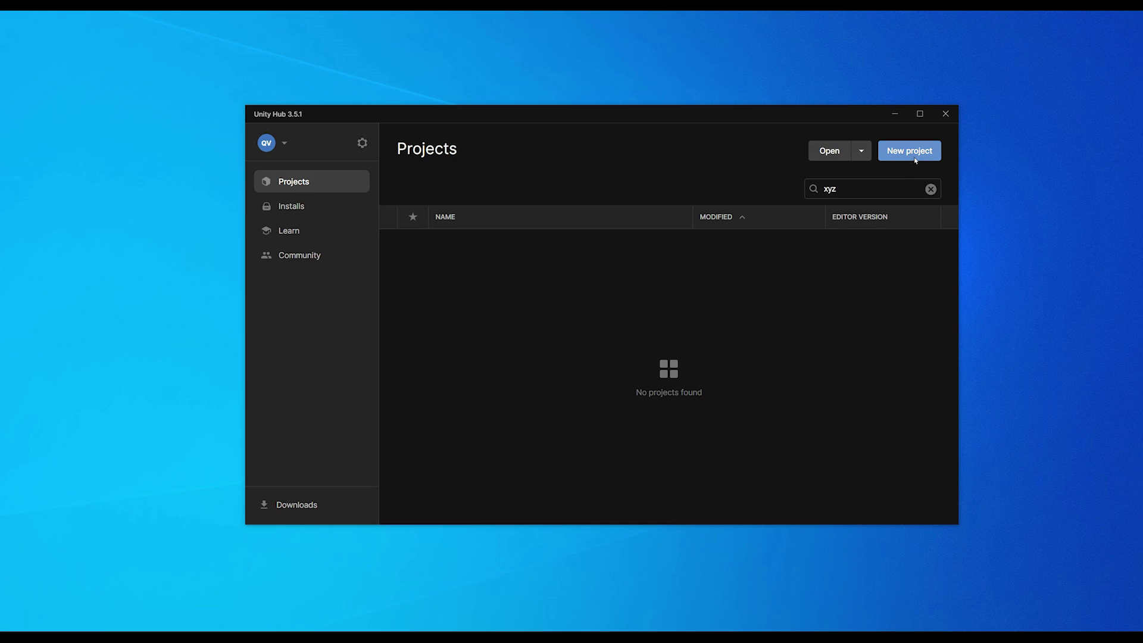
left_click(641, 147)
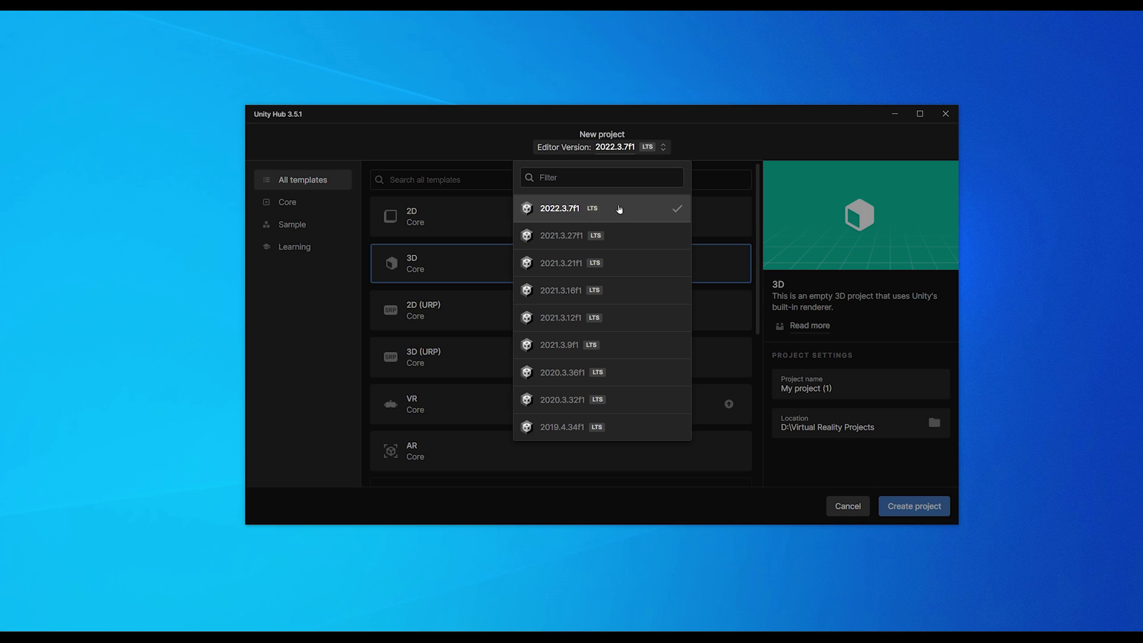
left_click(590, 208)
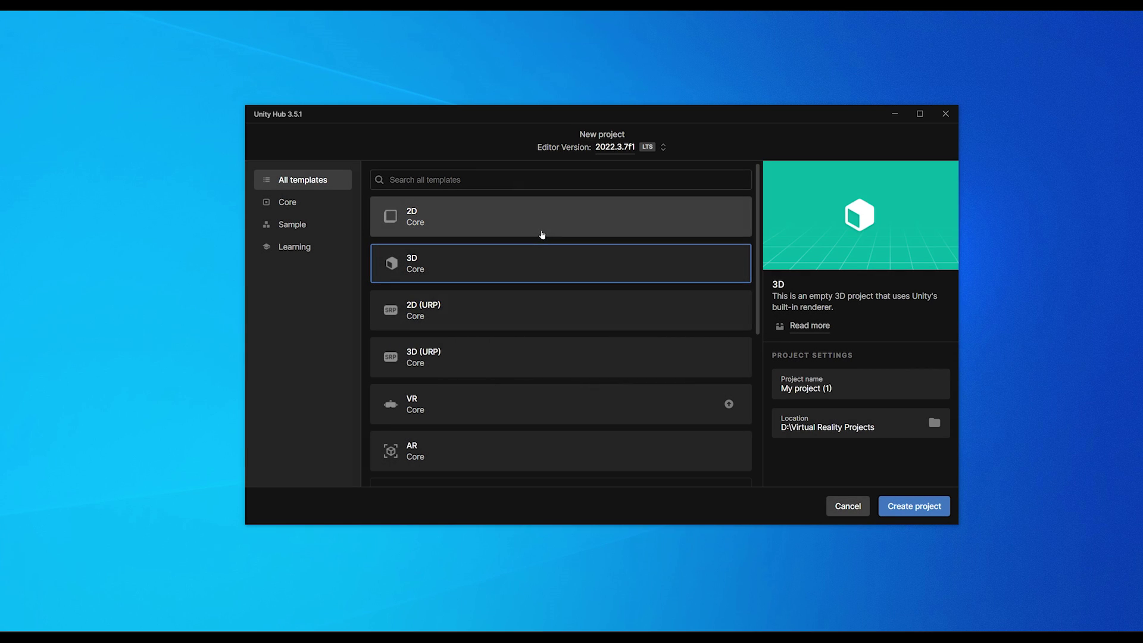
scroll(542, 235, "down", 3)
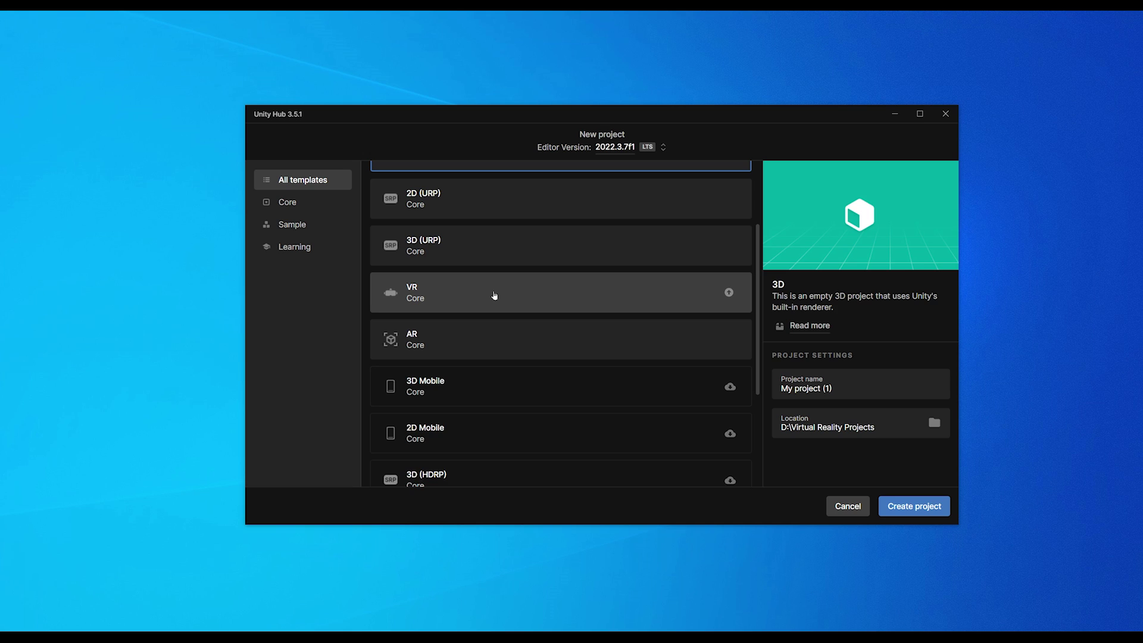
scroll(482, 310, "up", 3)
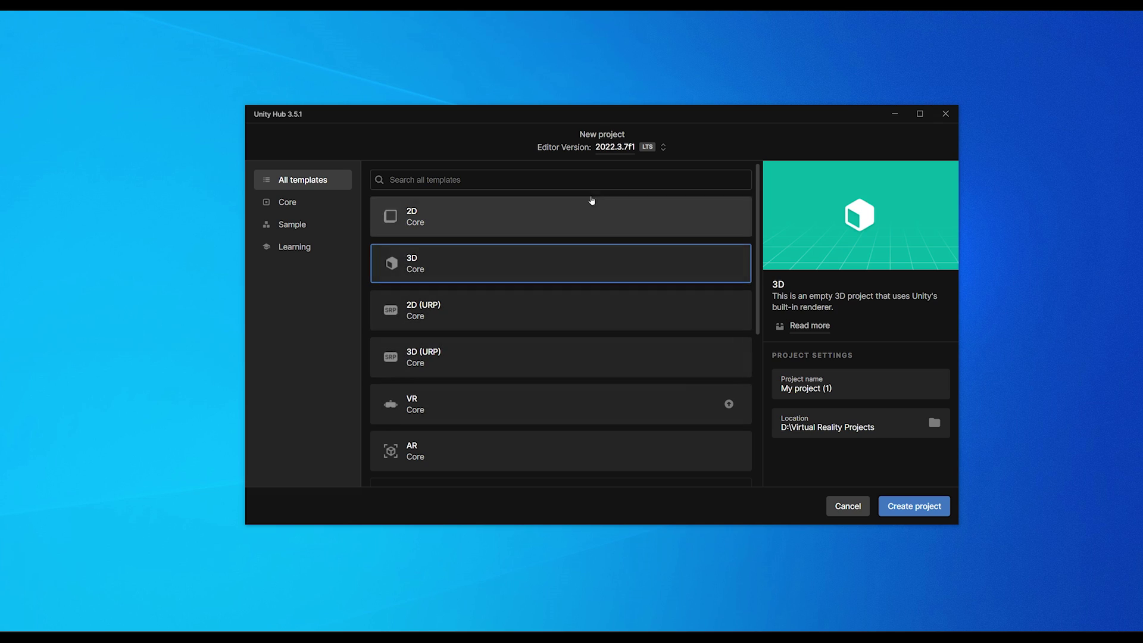
Step: Name the project 'Quest 3 XR App' and create it
left_click(822, 390)
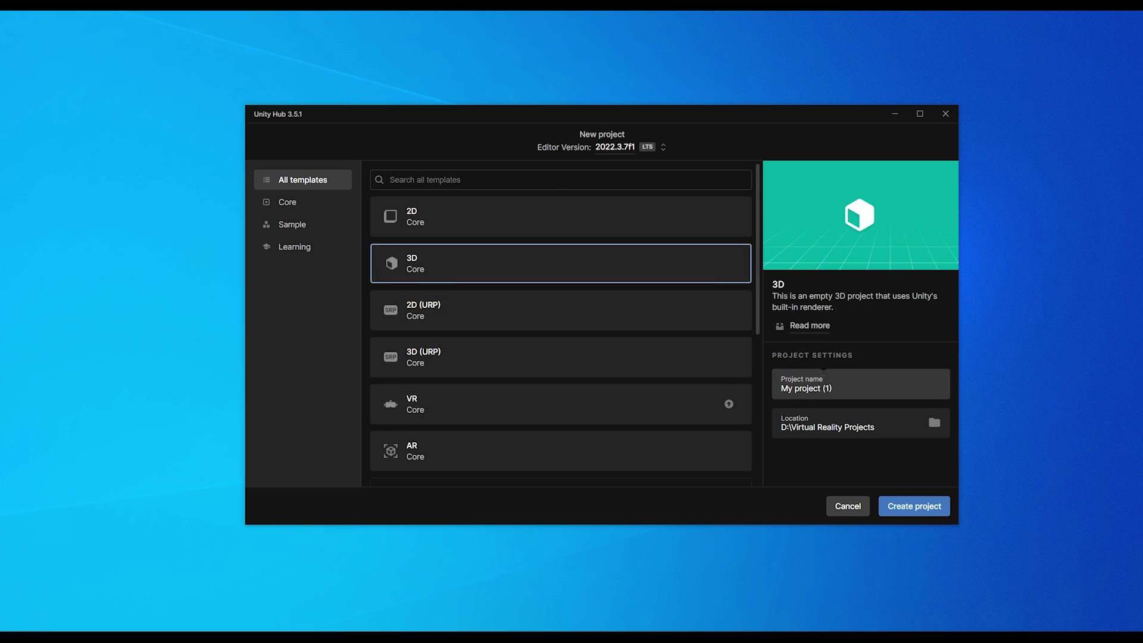
triple_click(821, 390)
type("Quest 3 XR")
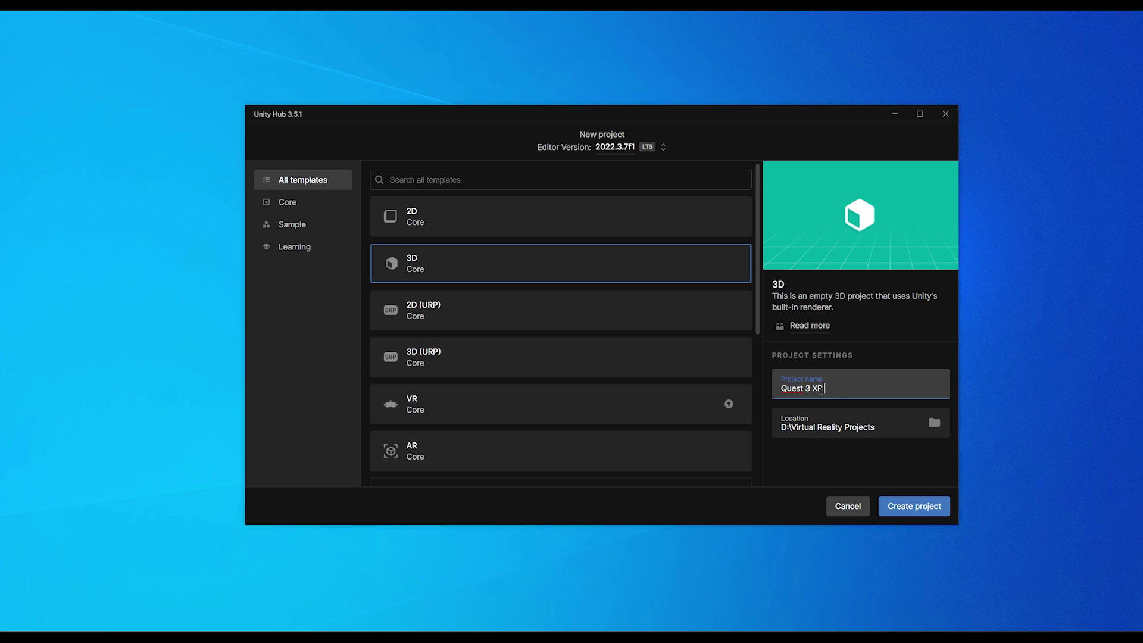
type(" App")
left_click(827, 458)
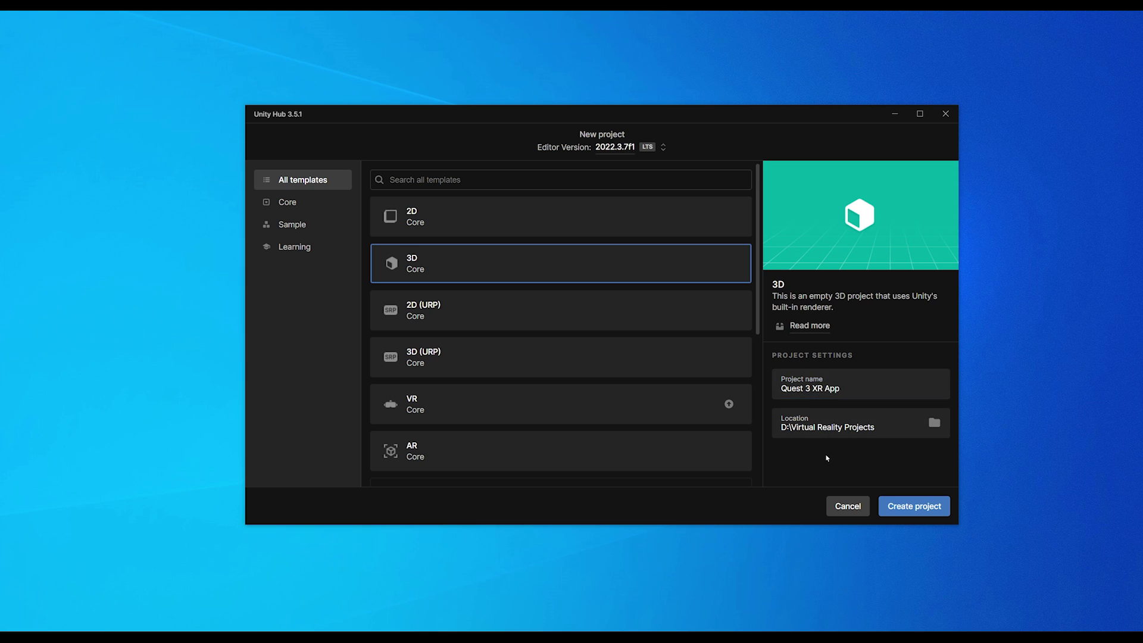
left_click(926, 507)
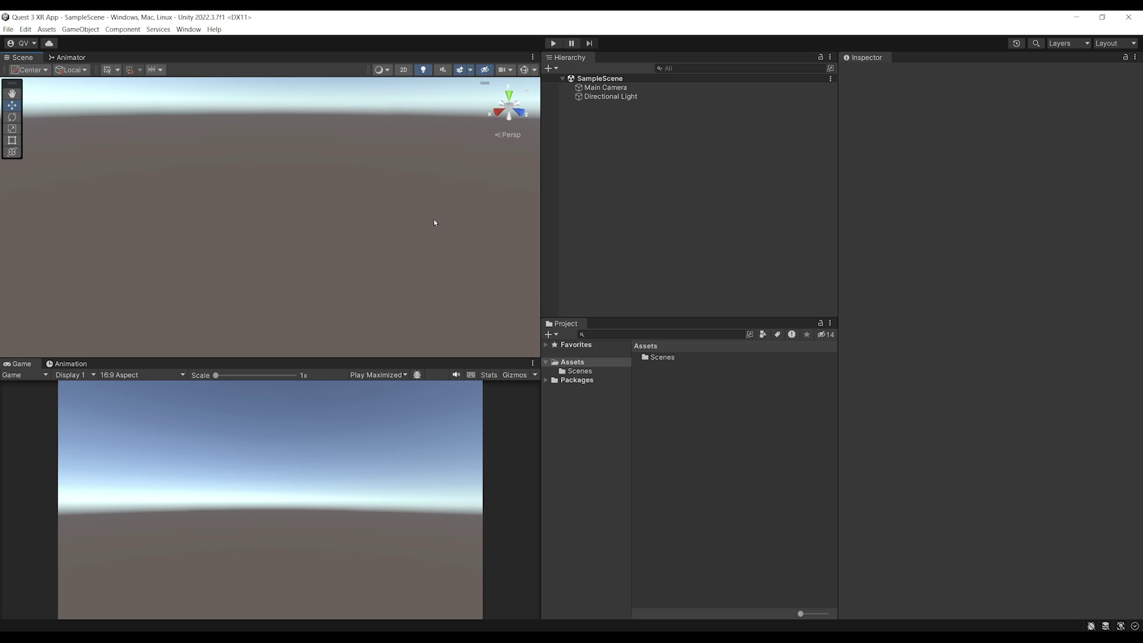
Step: Install XR Plugin Management from Edit > Project Settings
left_click(25, 31)
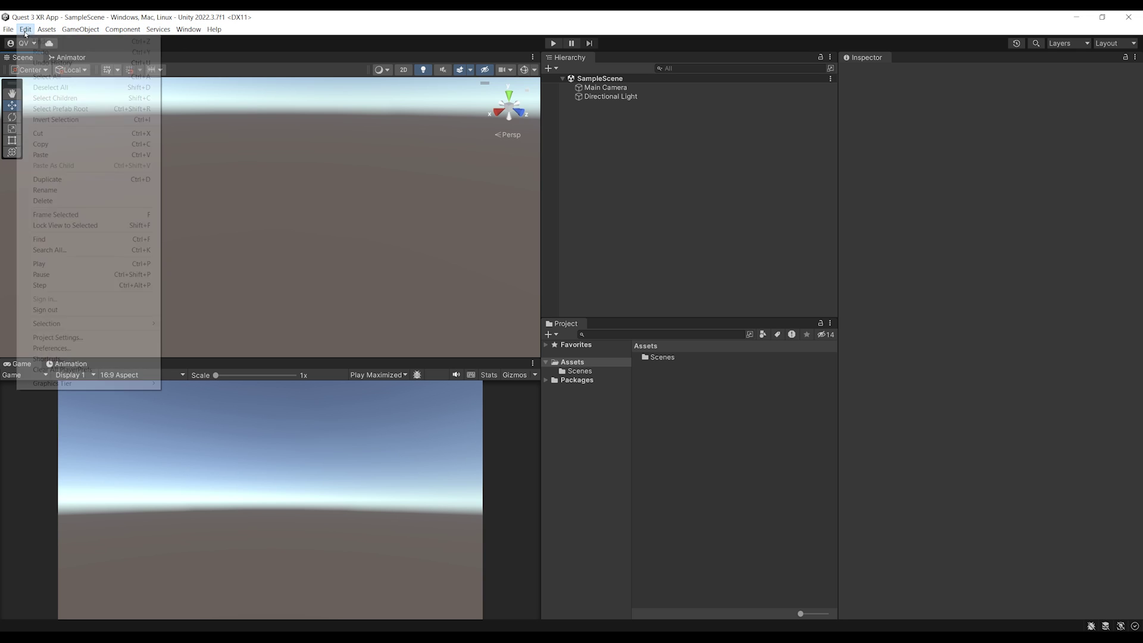
left_click(137, 337)
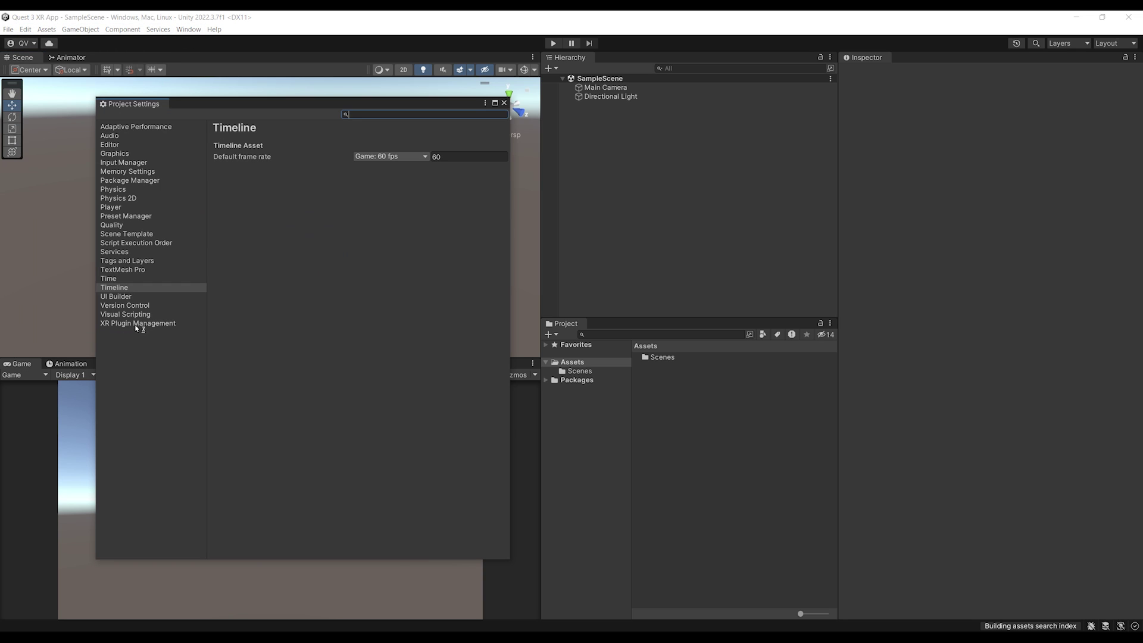
left_click(137, 325)
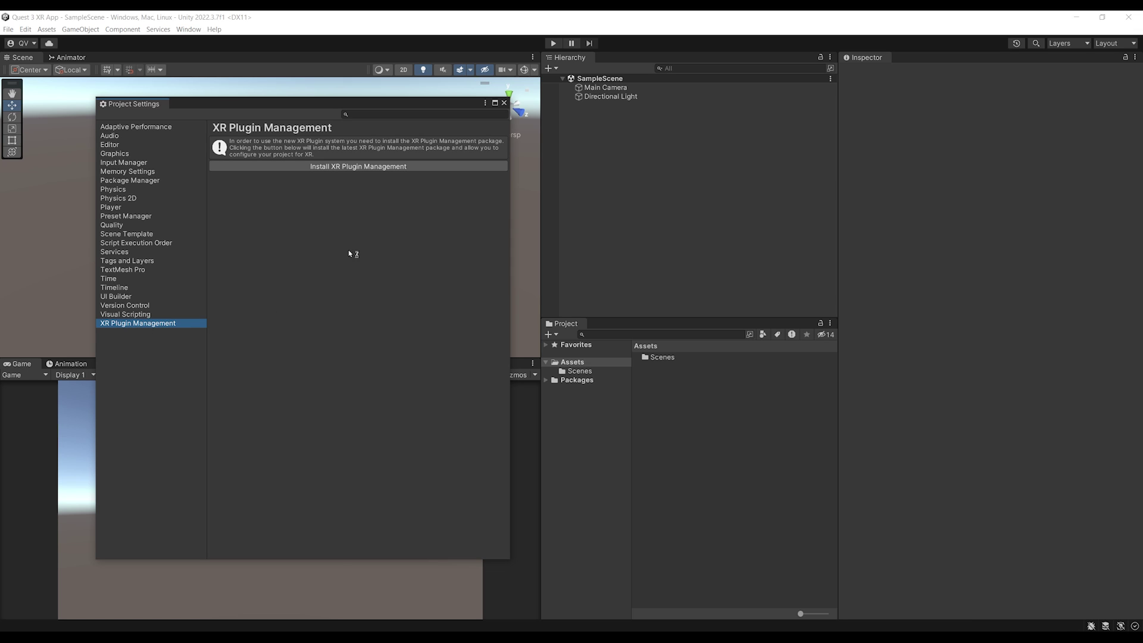
left_click(360, 166)
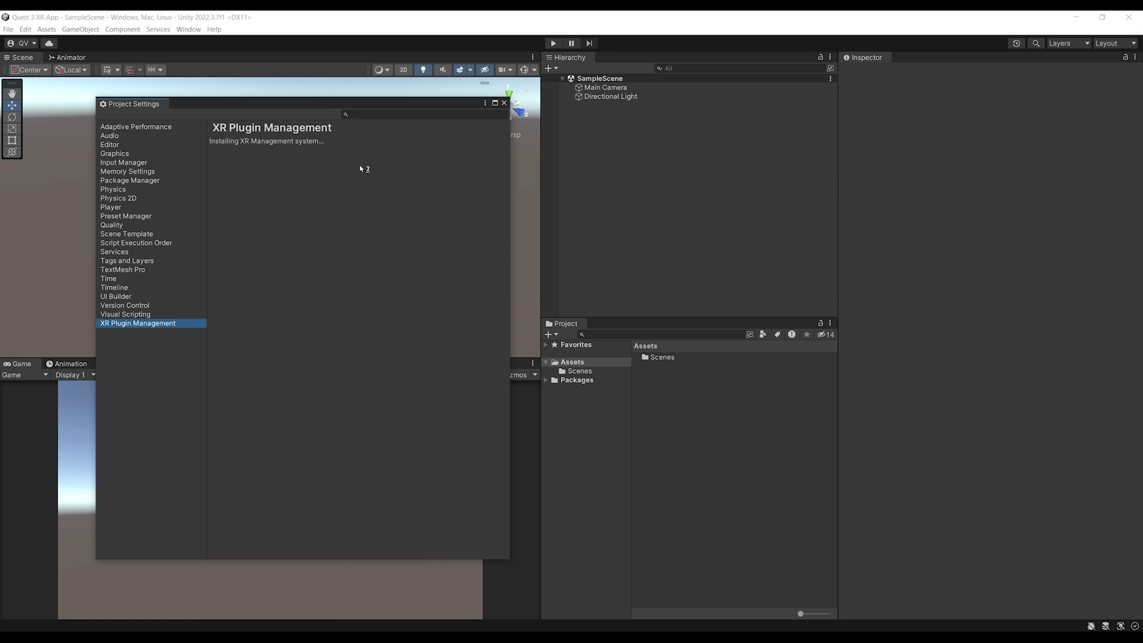
left_click_drag(511, 248, 800, 244)
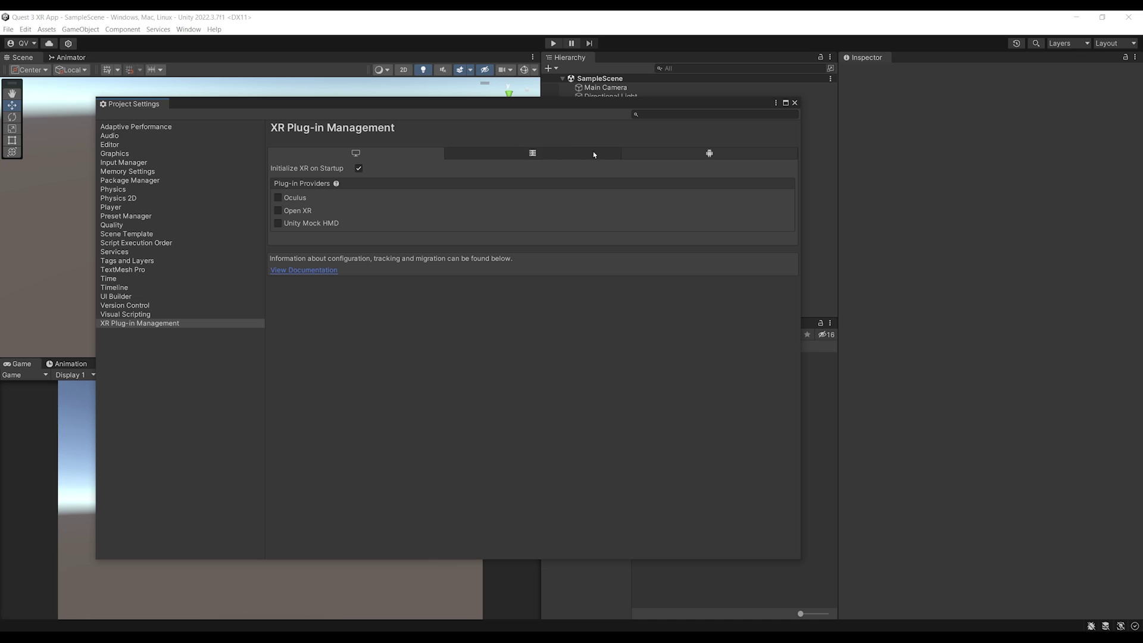
Step: Enable the Oculus XR provider for desktop and Android, then close Project Settings
left_click(709, 154)
left_click(397, 153)
left_click(278, 198)
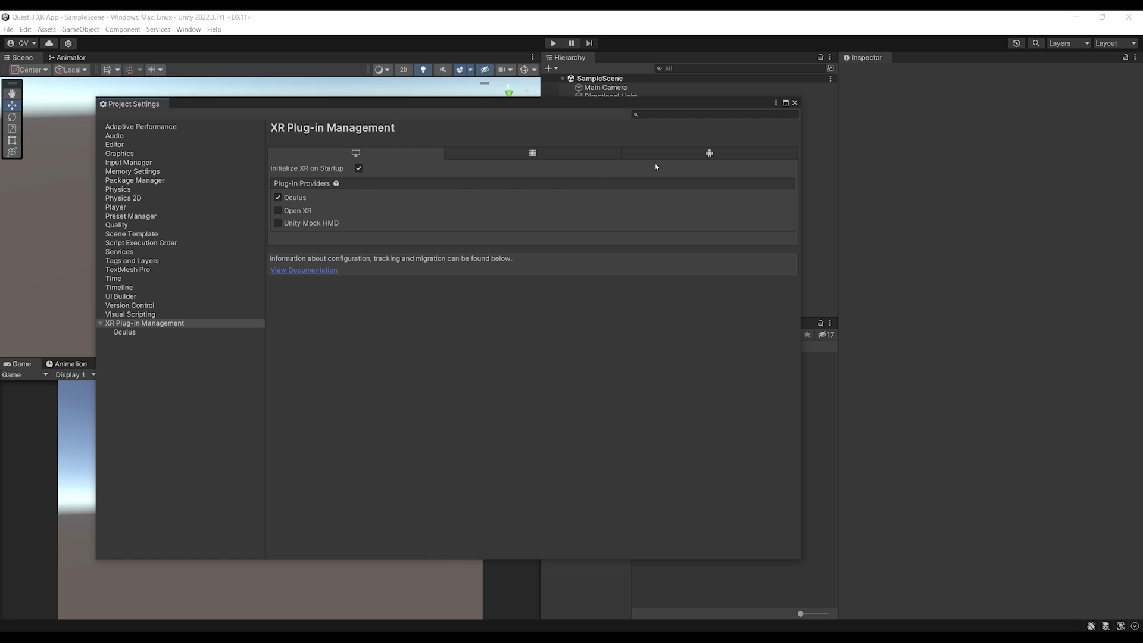
left_click(684, 154)
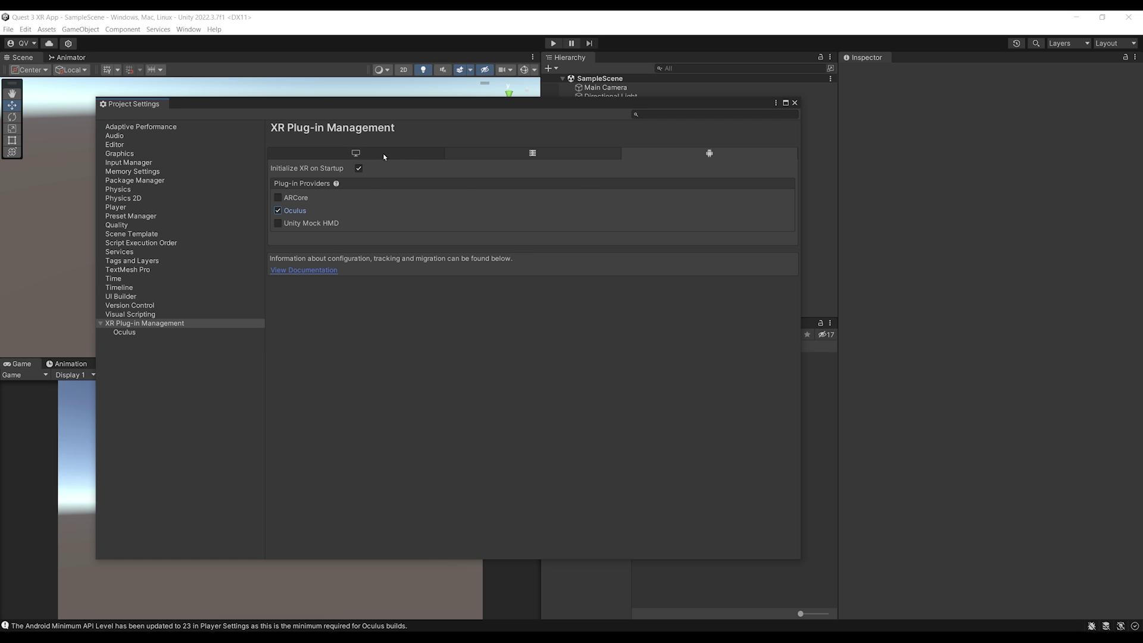
left_click(383, 154)
left_click(672, 152)
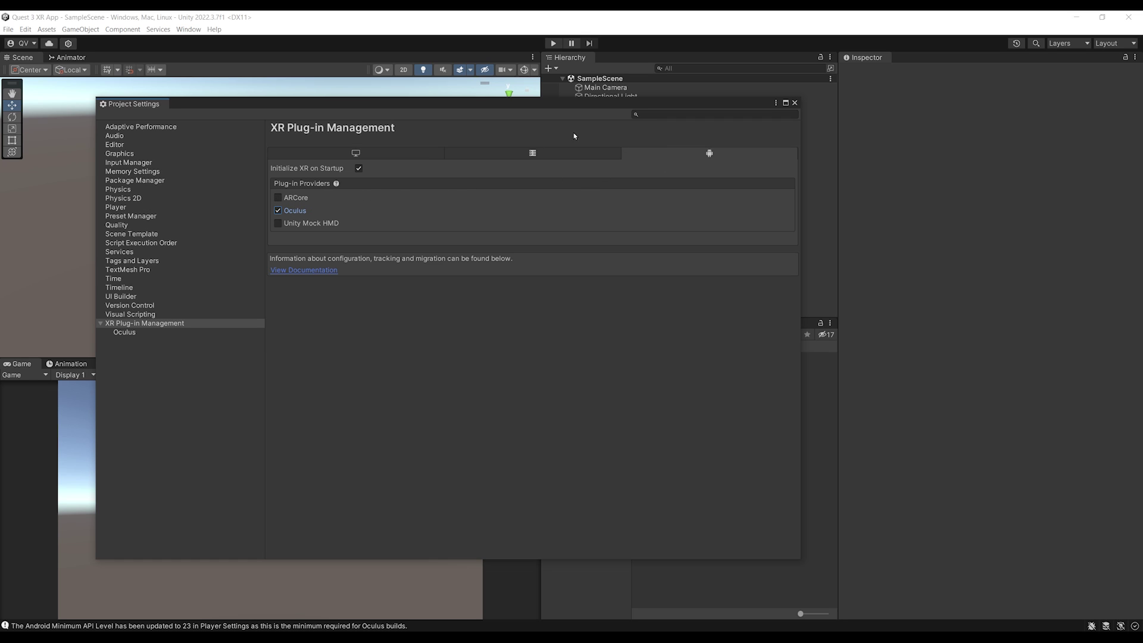
left_click(395, 151)
left_click(724, 154)
left_click(794, 103)
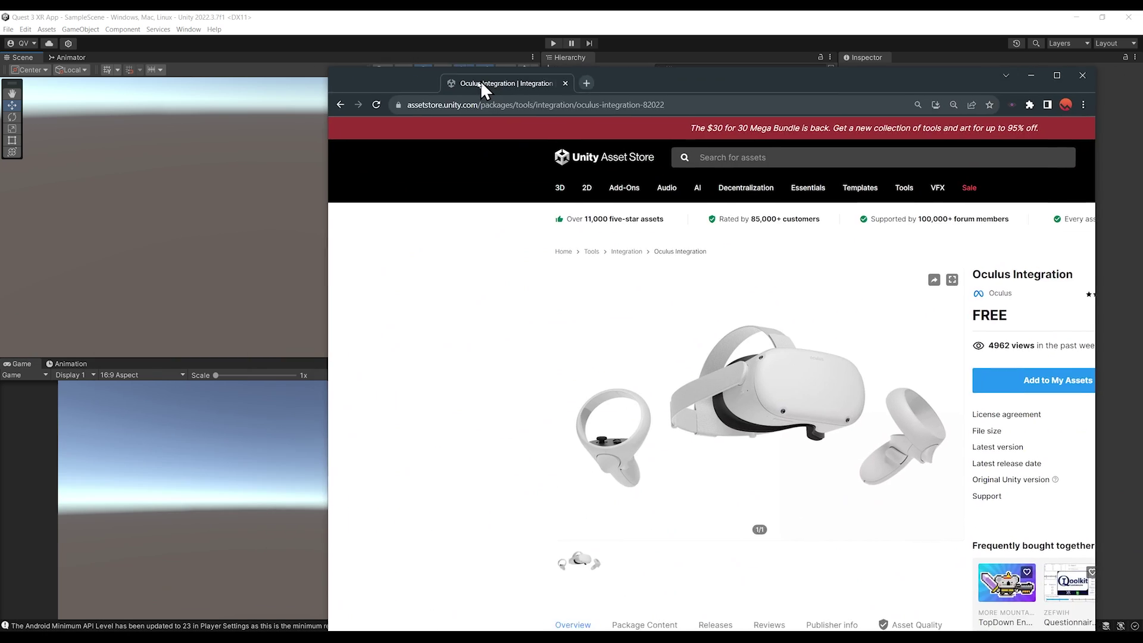
Step: Bring the Oculus Integration Asset Store page forward and maximize the browser window
left_click_drag(481, 80, 354, 88)
double_click(424, 80)
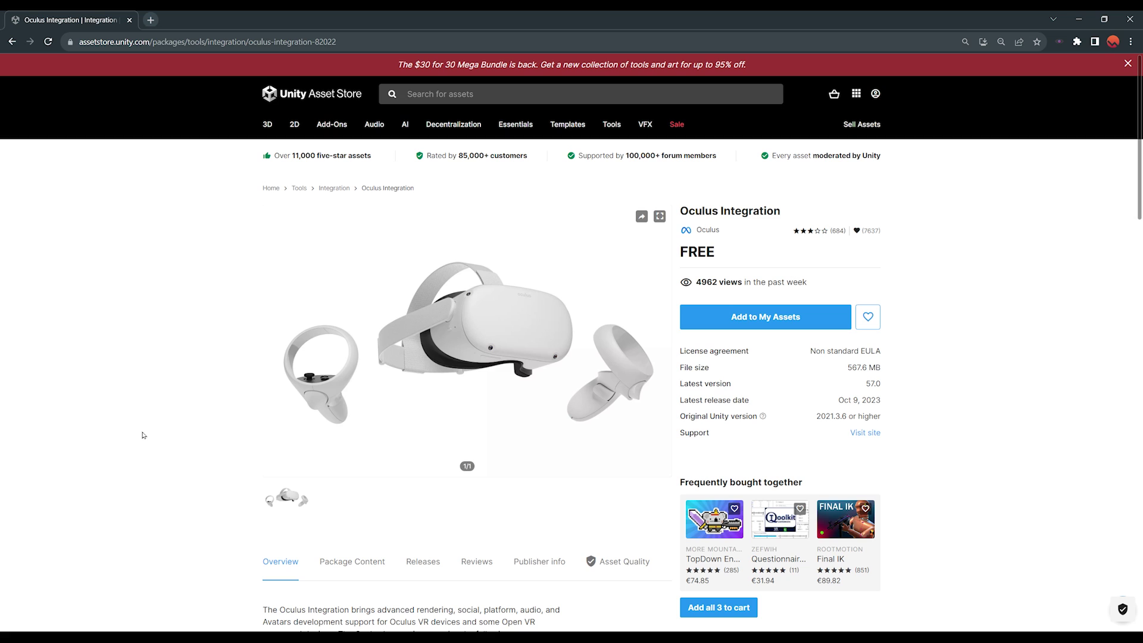
Step: Add Oculus Integration to My Assets and request to open it in Unity
left_click(767, 325)
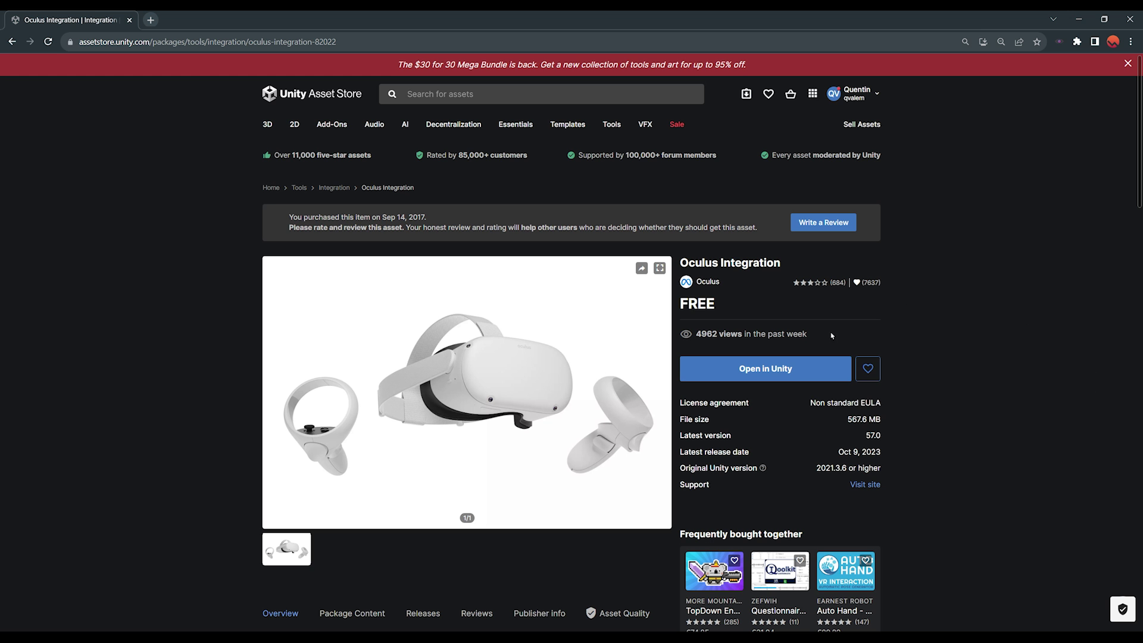
left_click(766, 368)
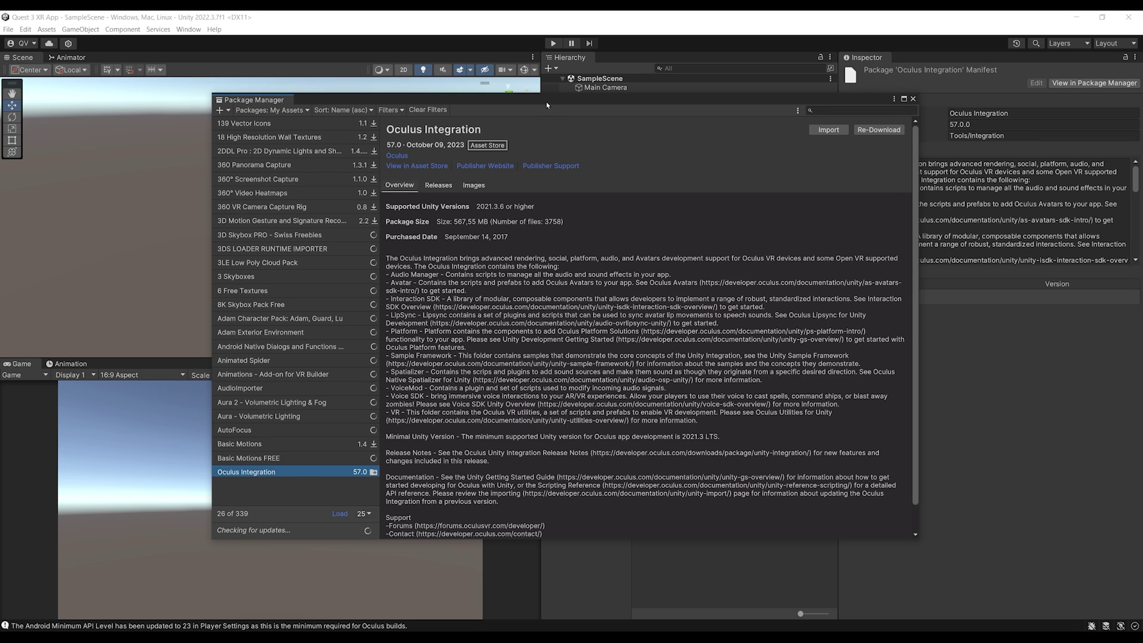
Step: Download Oculus Integration in Package Manager and import all its files into the project
left_click_drag(545, 101, 552, 130)
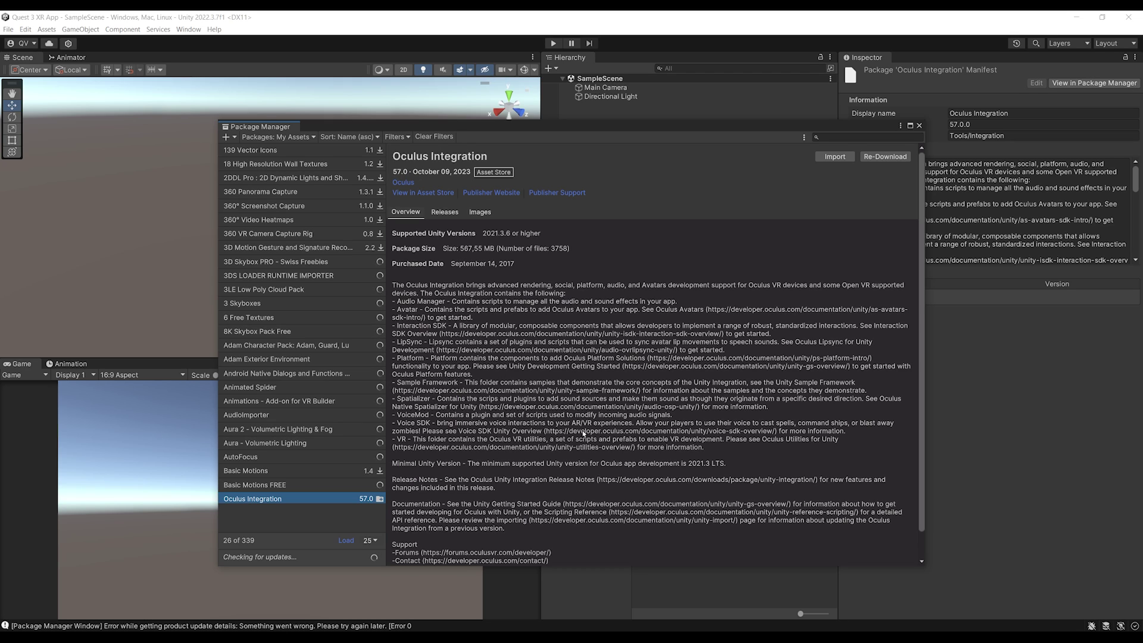
left_click(874, 160)
left_click(825, 158)
left_click_drag(378, 166, 563, 152)
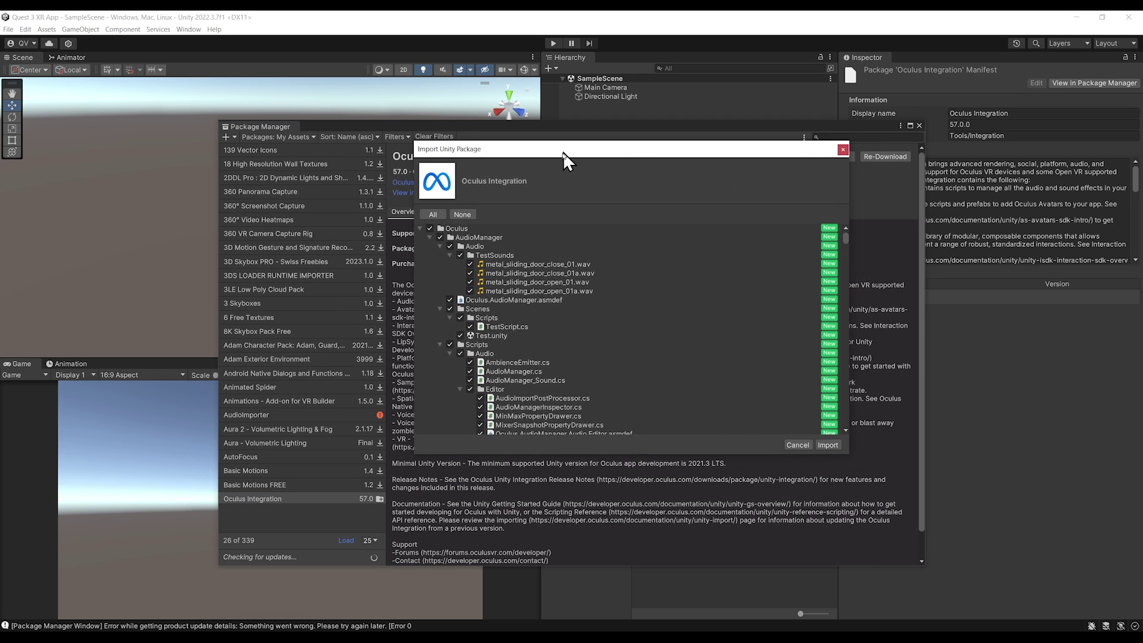
scroll(542, 339, "down", 15)
scroll(542, 339, "up", 15)
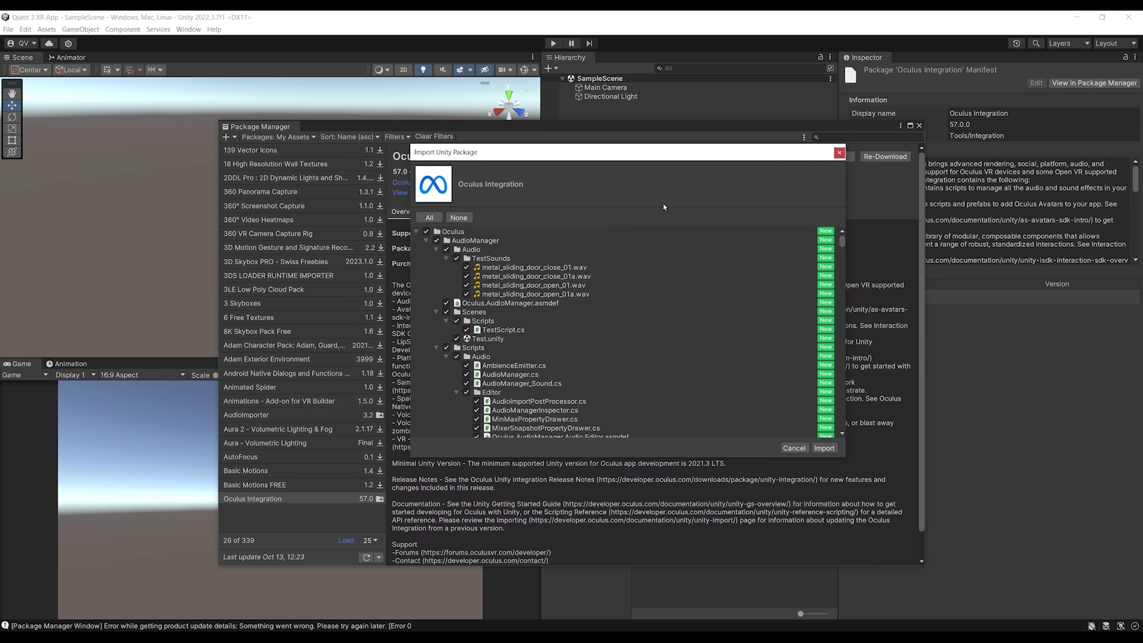
left_click(826, 448)
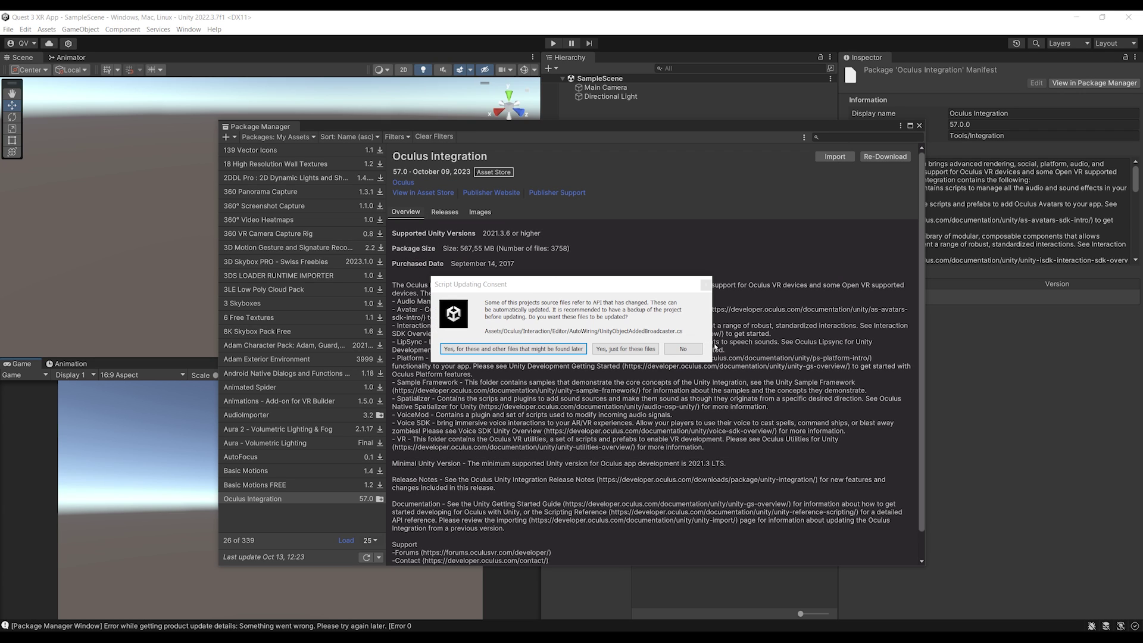
Step: Approve the API script updates and clean up the outdated Interaction SDK assets
left_click(517, 349)
left_click(589, 368)
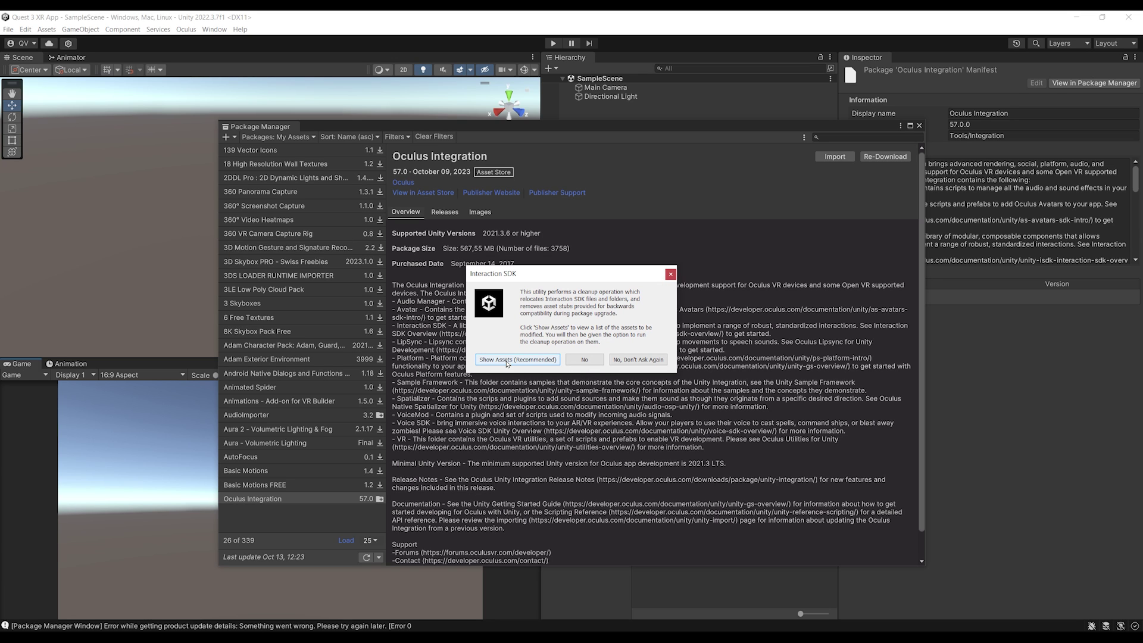
left_click(506, 361)
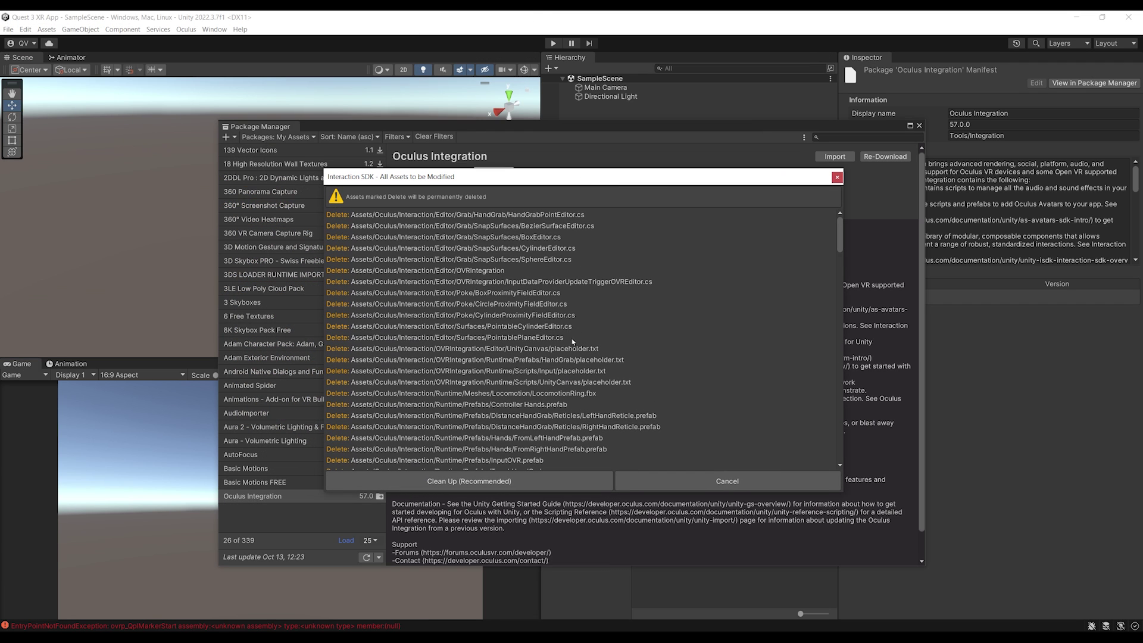
left_click(473, 480)
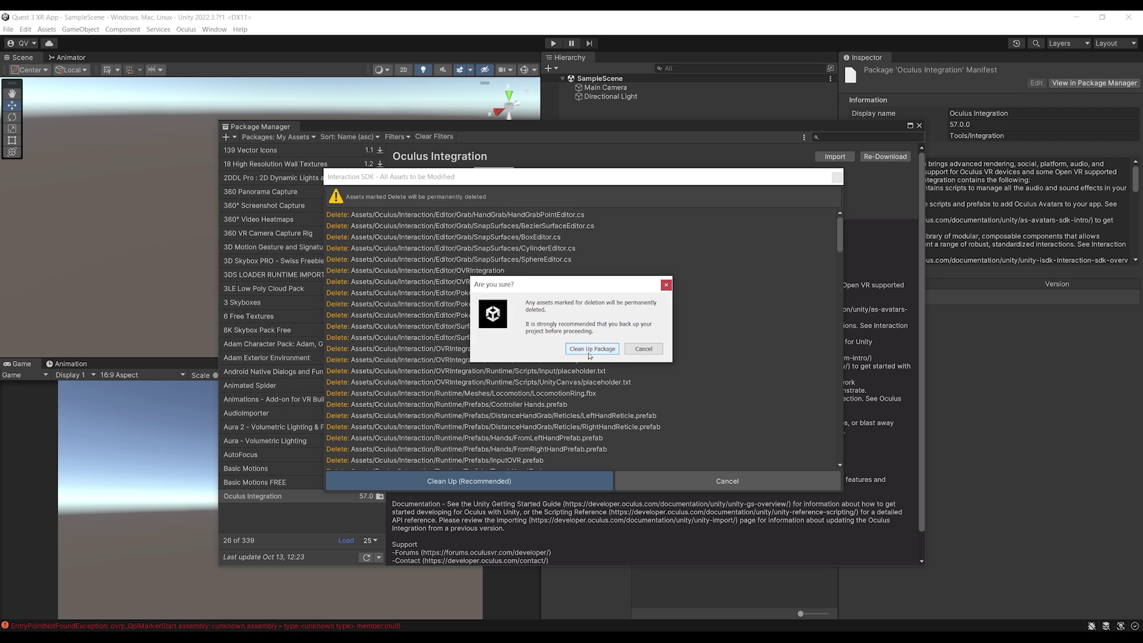
left_click(590, 349)
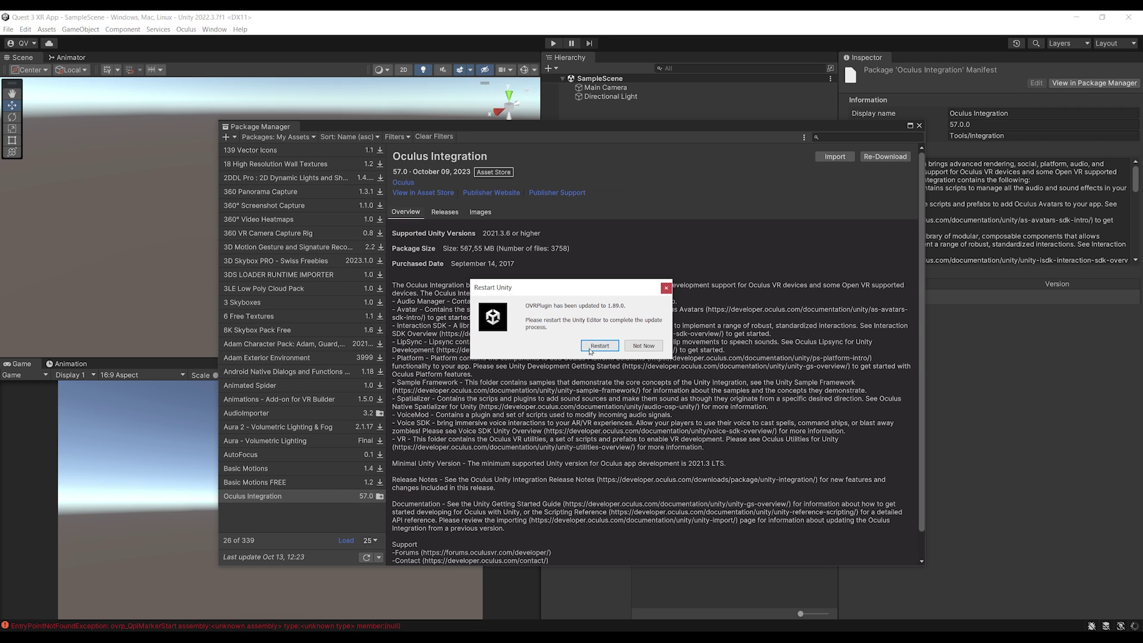
Step: Restart for the OVRPlugin update, upgrade the spatializer plugins, restart again, and close Package Manager
left_click(589, 348)
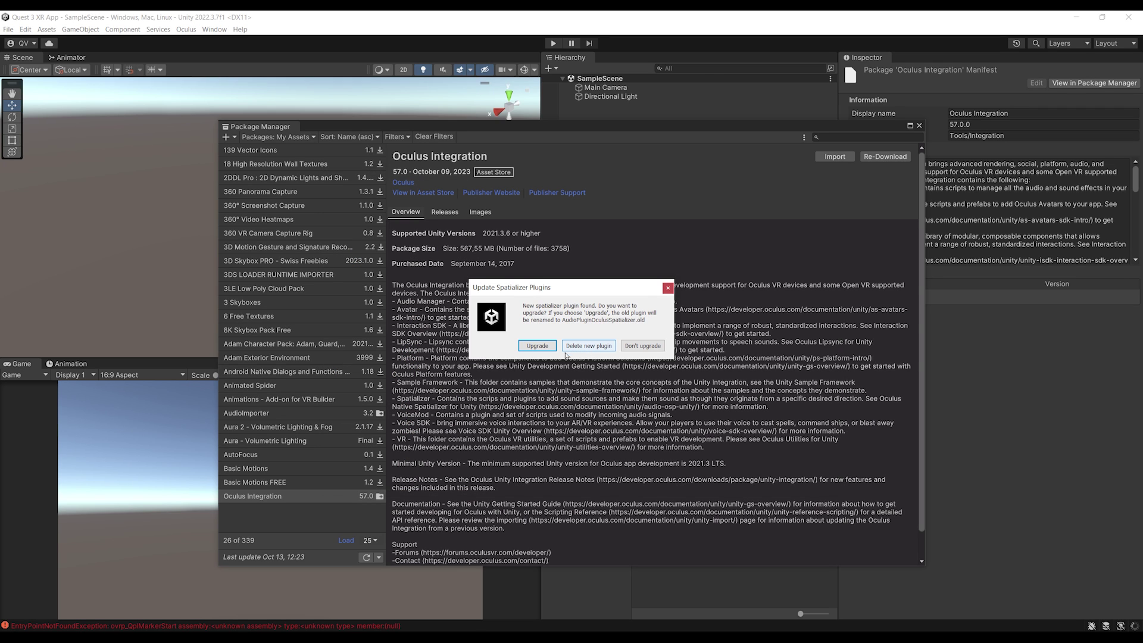
left_click(544, 346)
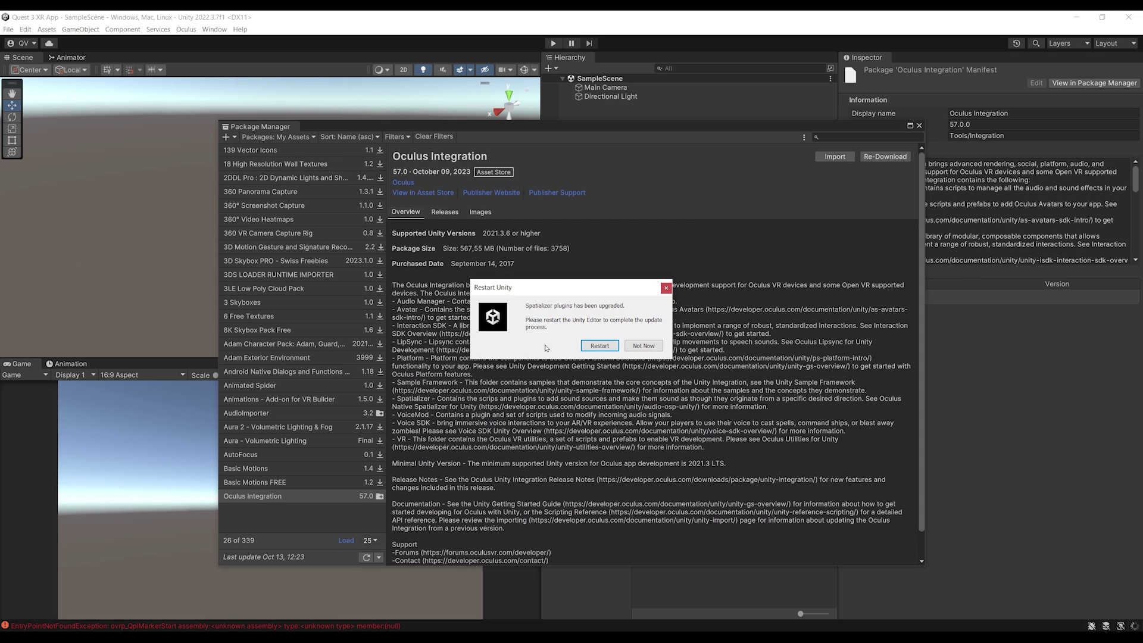
left_click(592, 347)
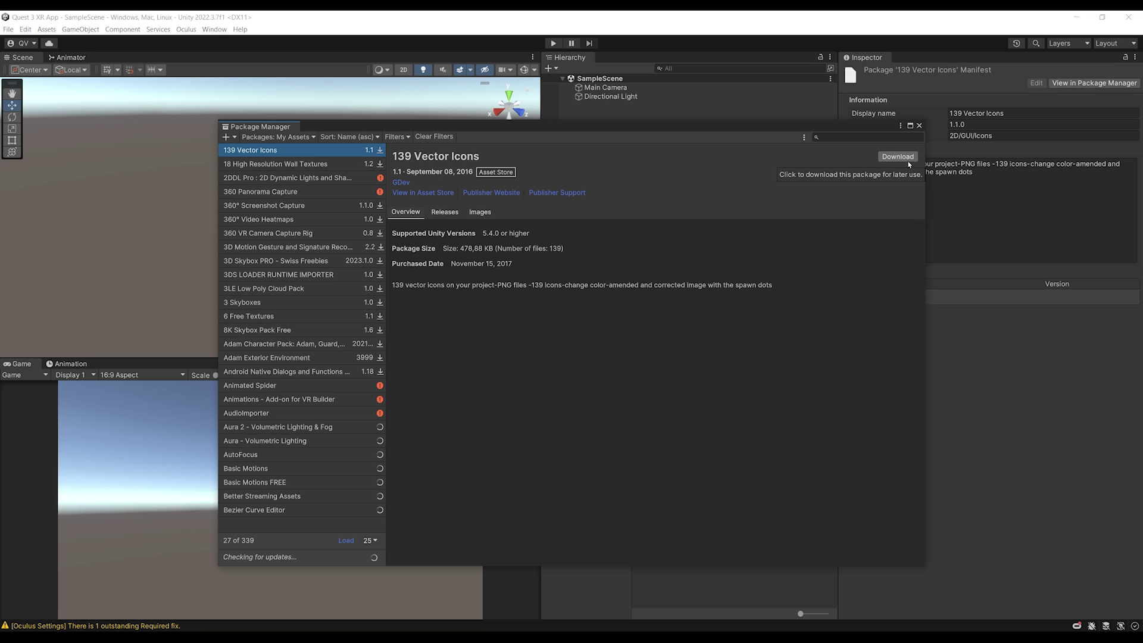
left_click(919, 127)
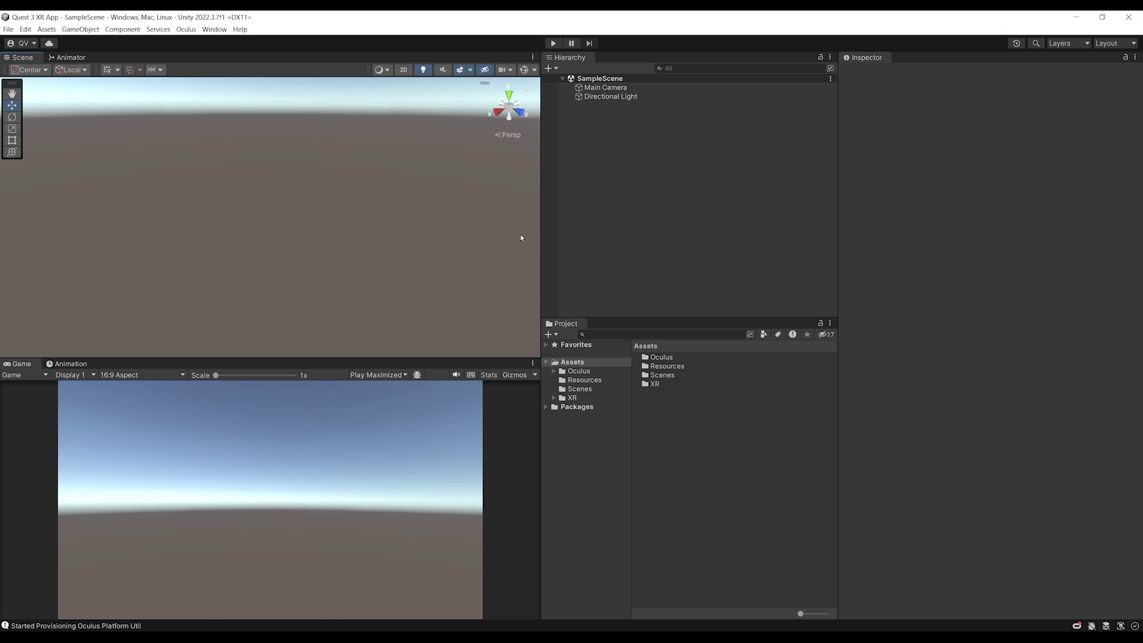
Step: Open the Oculus Project Setup Tool via Oculus > Tools
left_click(186, 30)
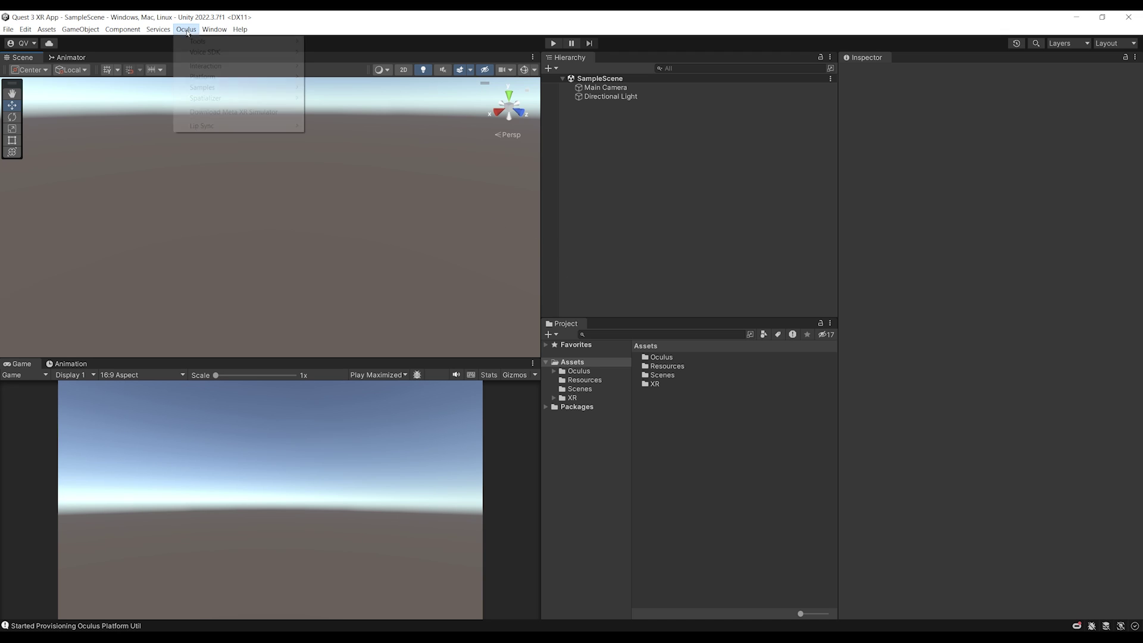
mouse_move(201, 45)
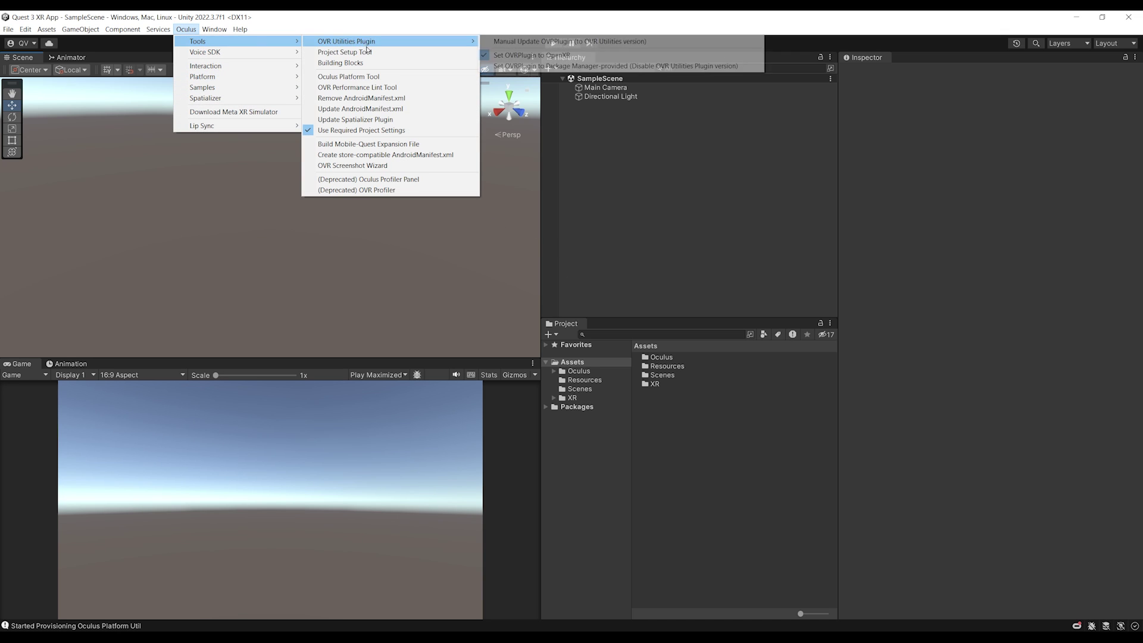
left_click(369, 53)
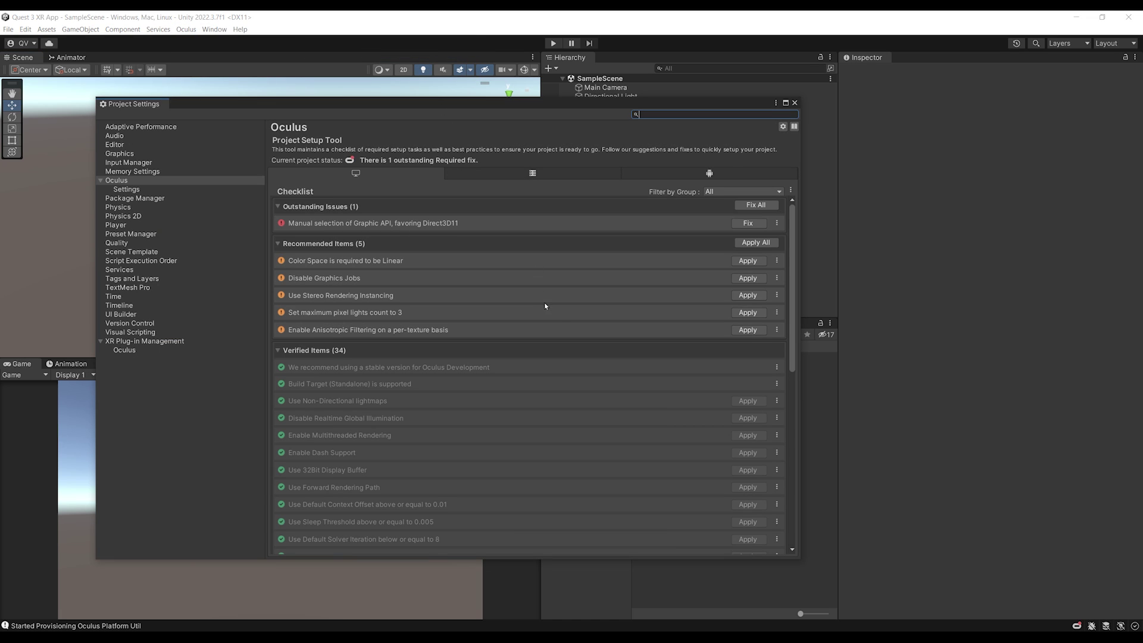
scroll(545, 300, "down", 1)
scroll(545, 300, "up", 1)
left_click(405, 171)
Step: Fix all Standalone and Android checklist items, then close Project Settings
left_click(694, 173)
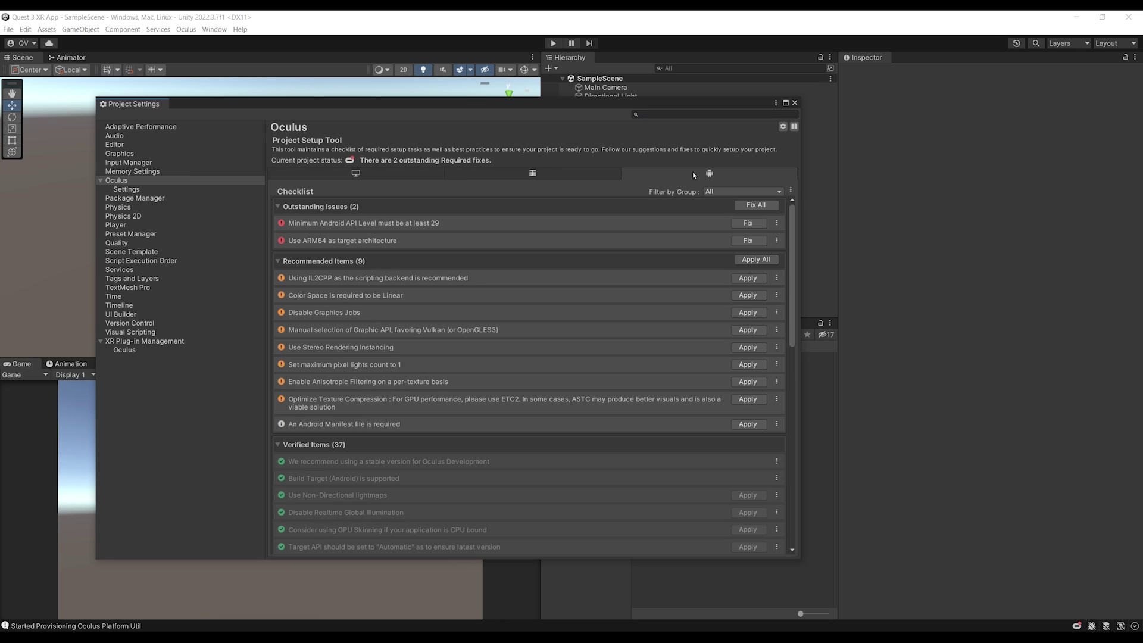
left_click(391, 175)
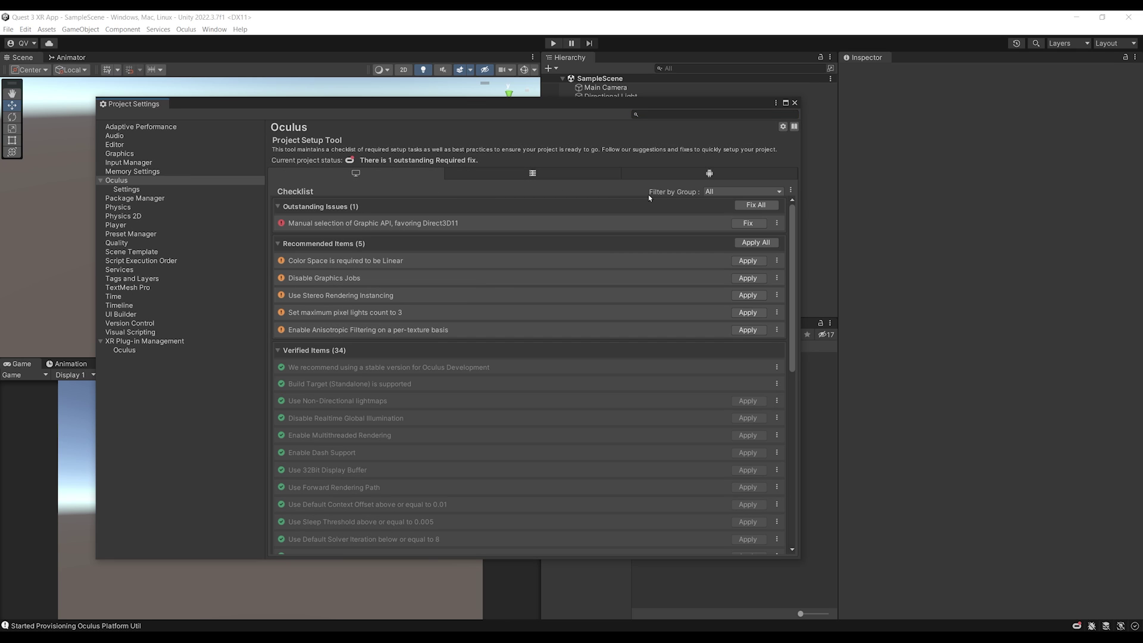
left_click(754, 204)
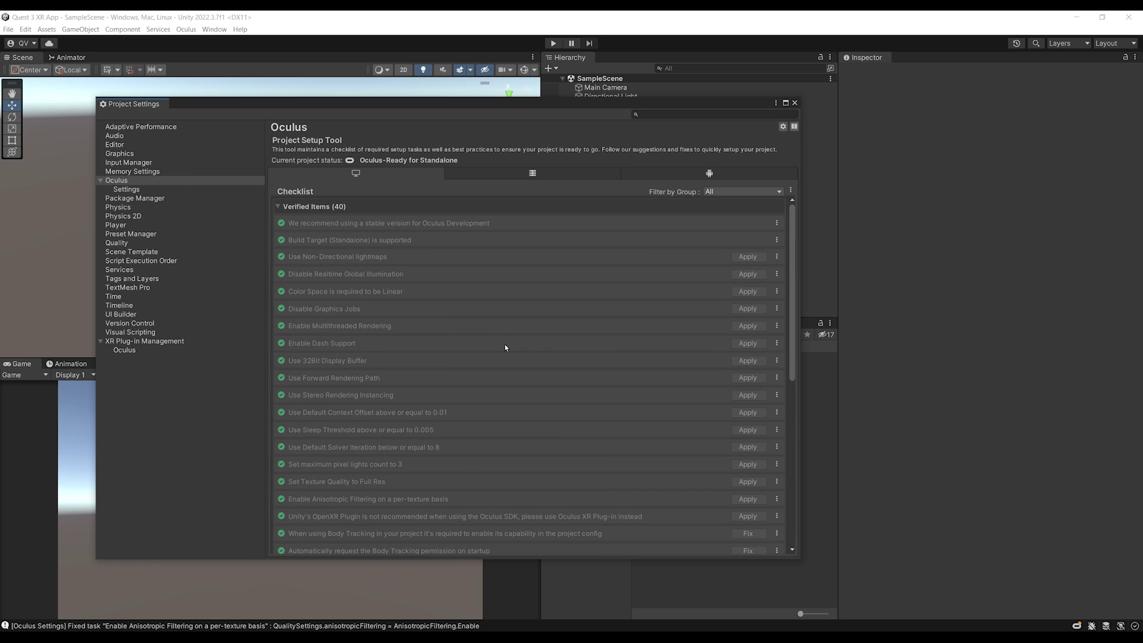
left_click(664, 173)
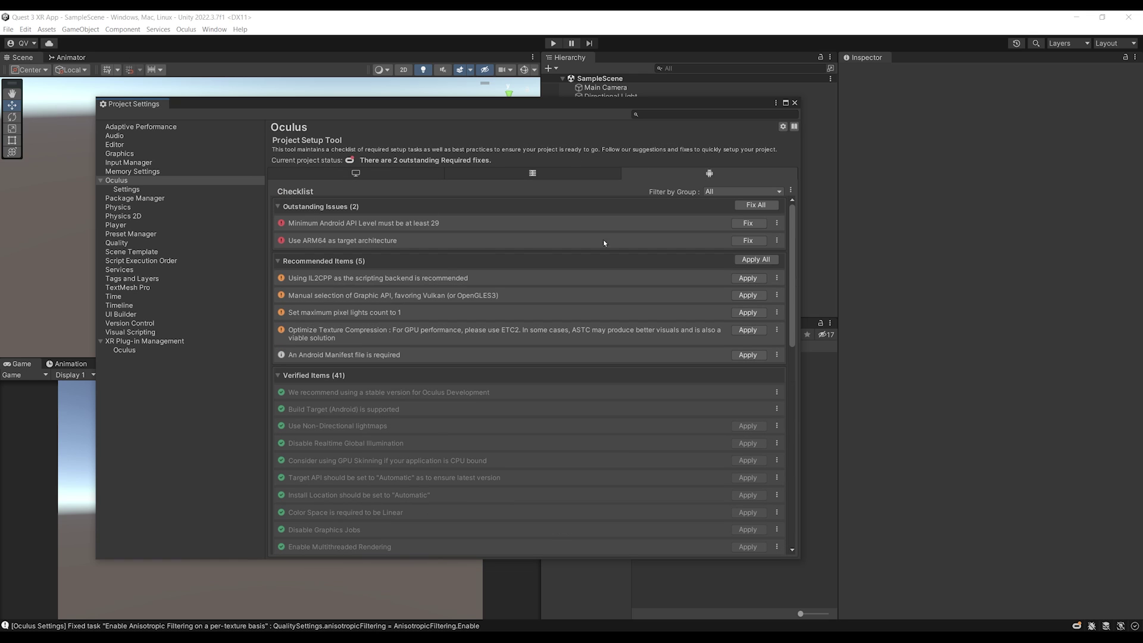
left_click(748, 223)
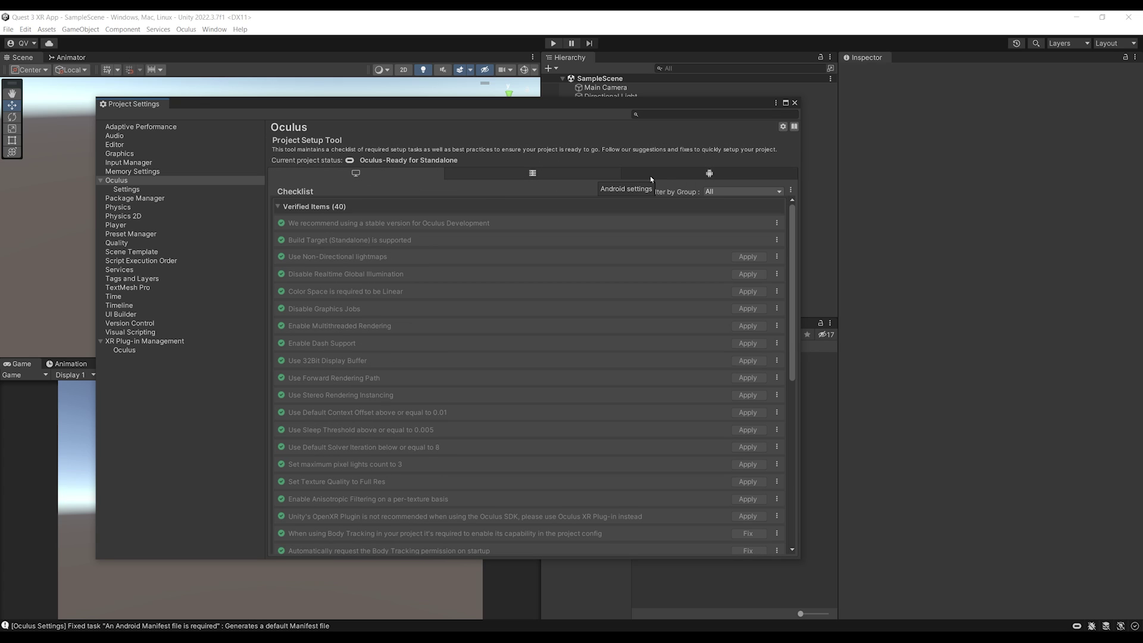
left_click(795, 103)
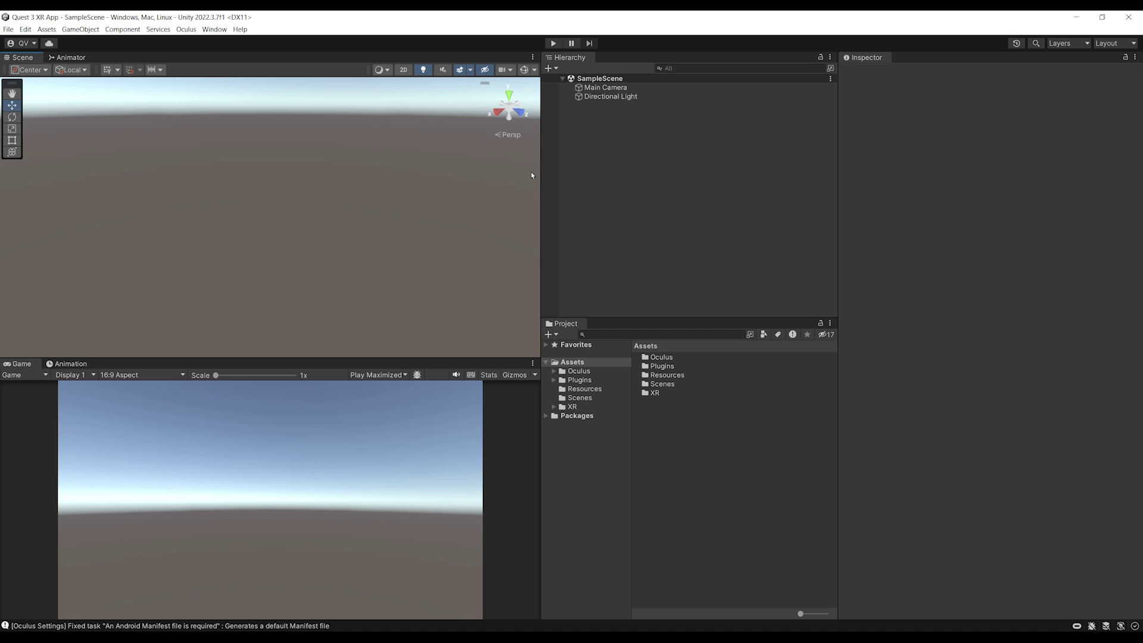
Step: Select Android in Build Settings, switch the platform to it, and close the window
left_click(8, 29)
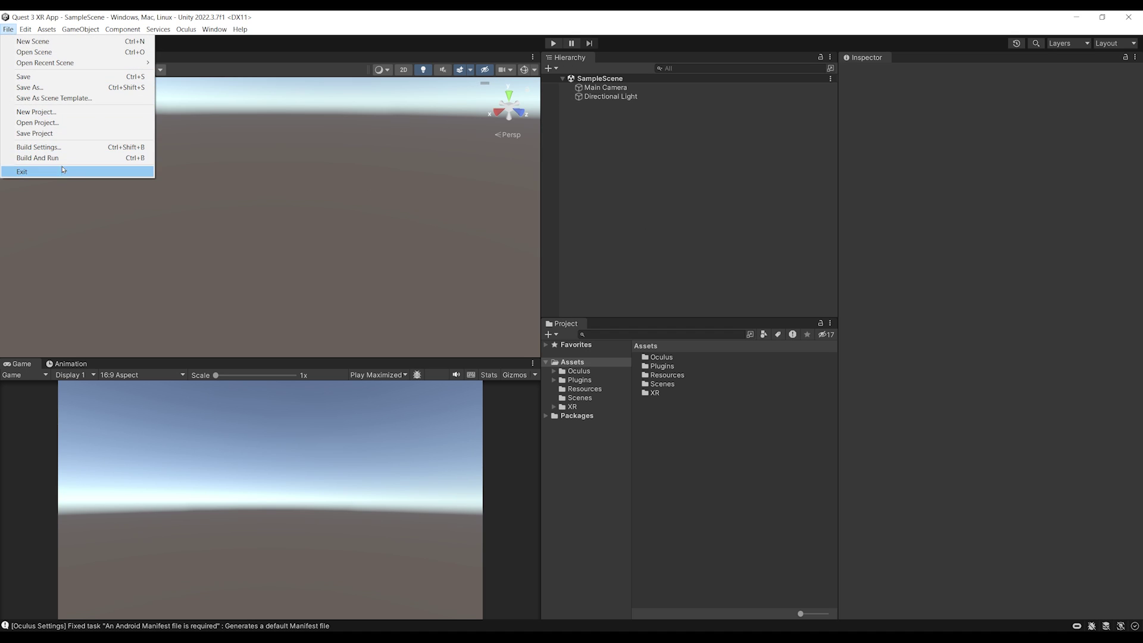
left_click(38, 147)
left_click_drag(653, 79, 514, 152)
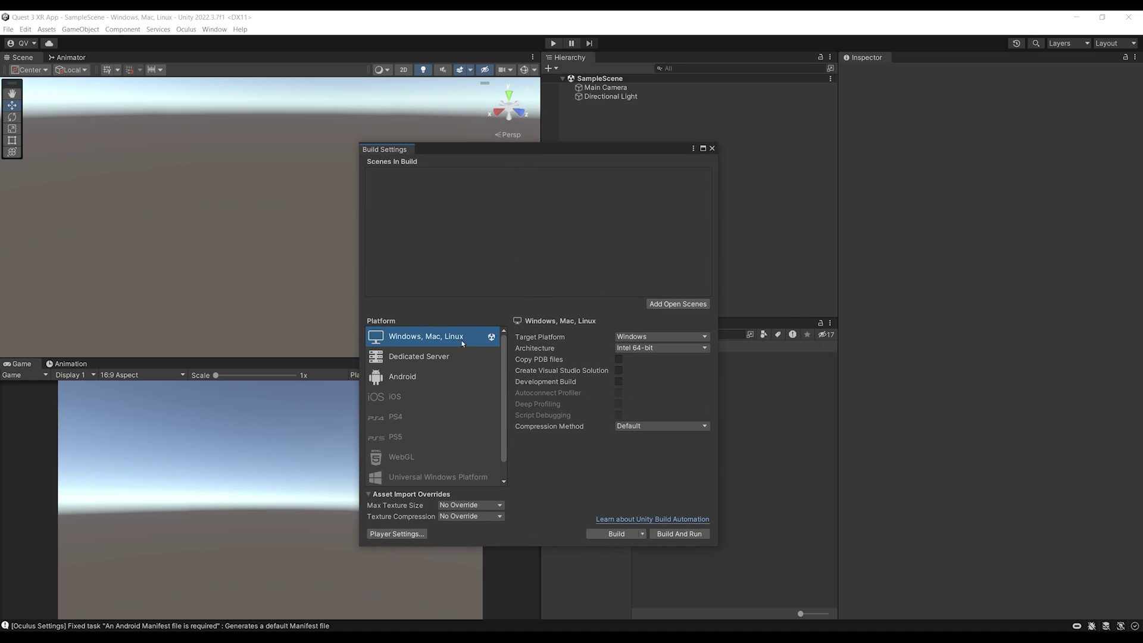
left_click(412, 377)
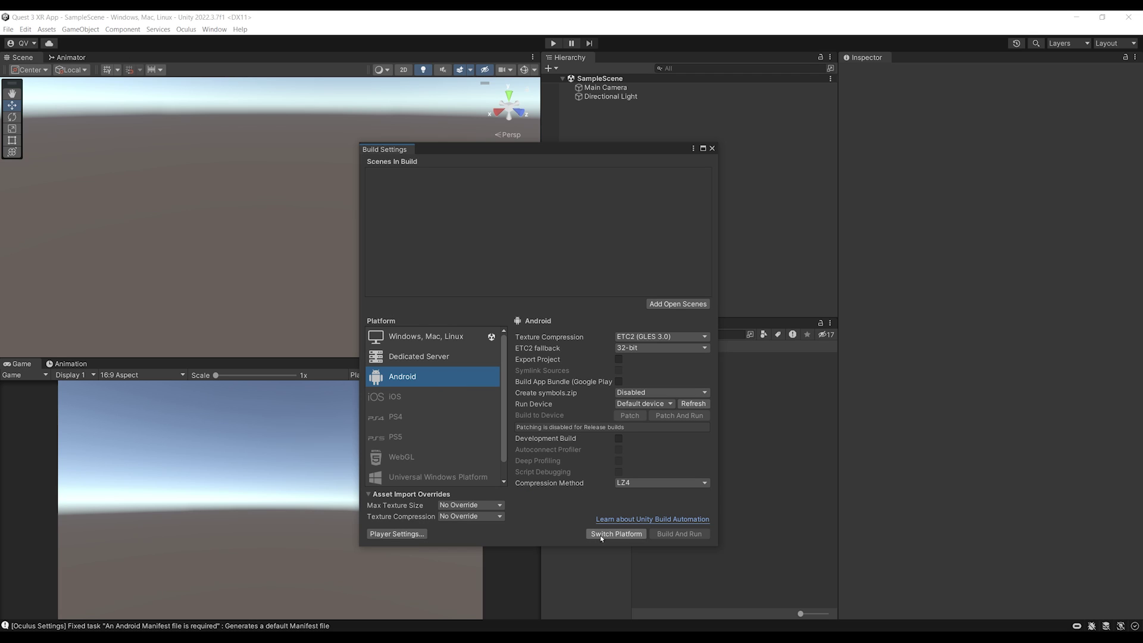
left_click(615, 534)
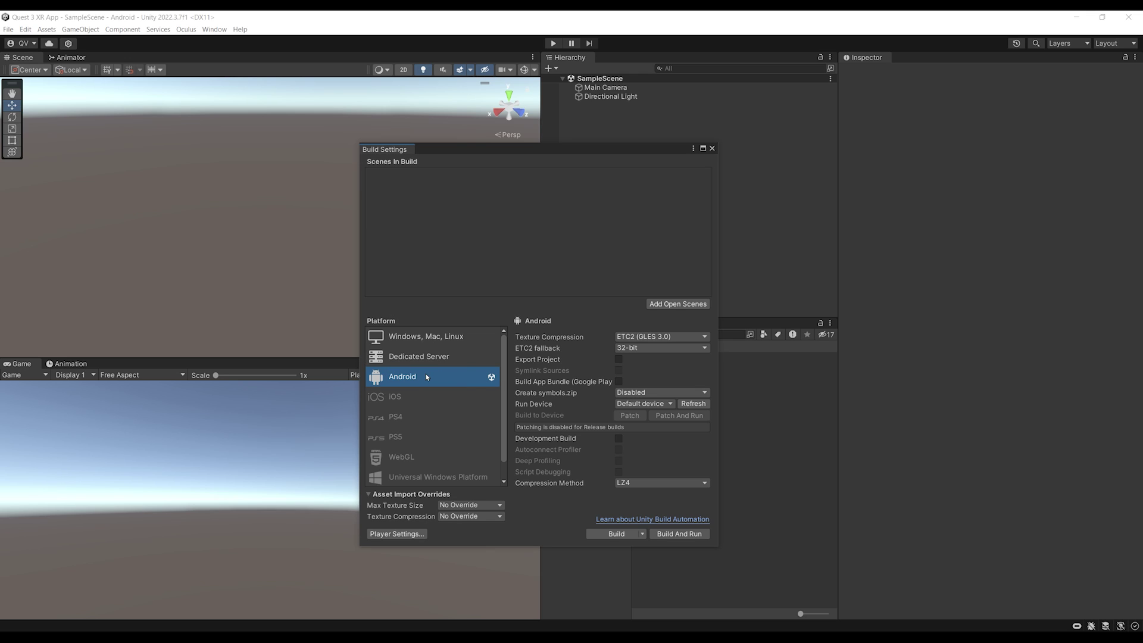
left_click(712, 149)
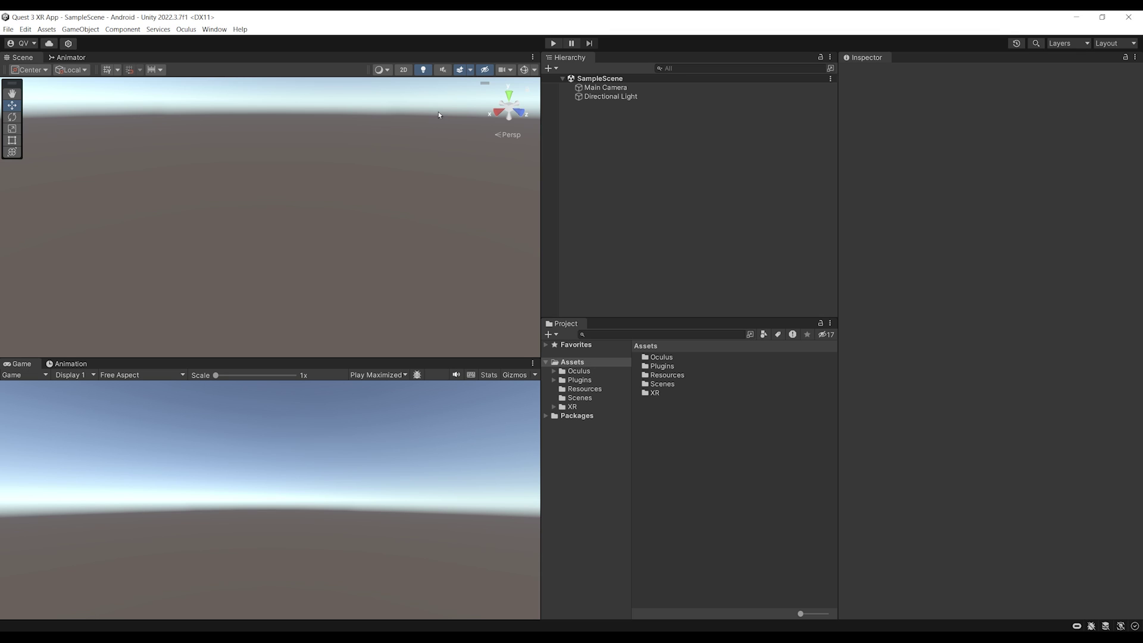
Step: Delete the Main Camera from SampleScene and save the scene
left_click(606, 87)
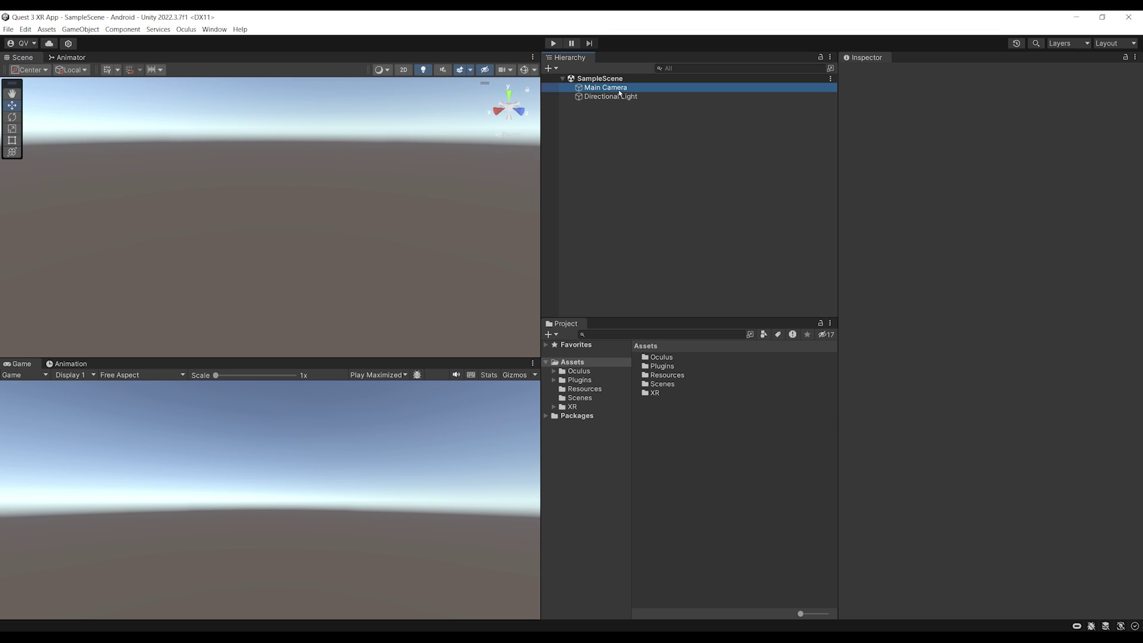
key("Delete")
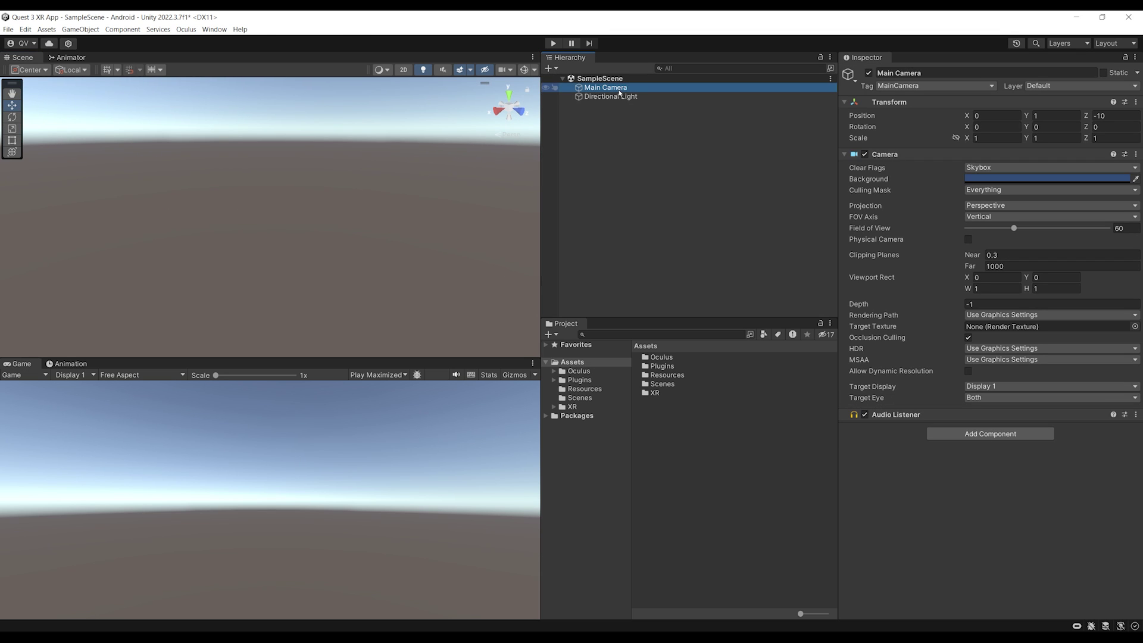
key("ctrl+s")
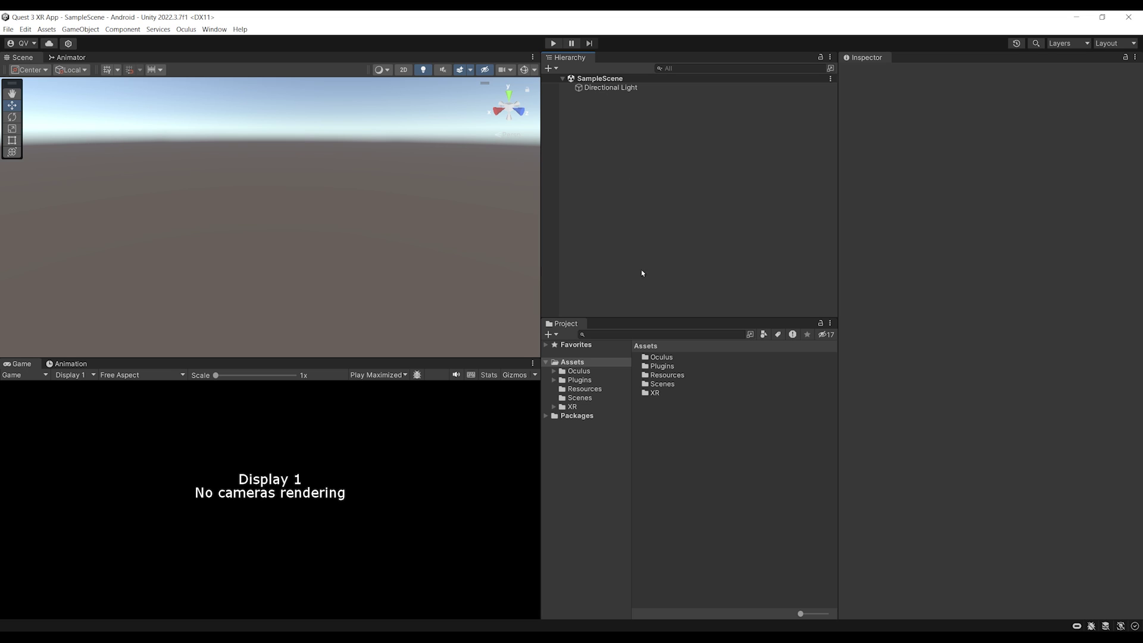
Step: Find the OVRCameraRig prefab in the Project assets and add it to the Hierarchy
left_click(623, 334)
type("OV")
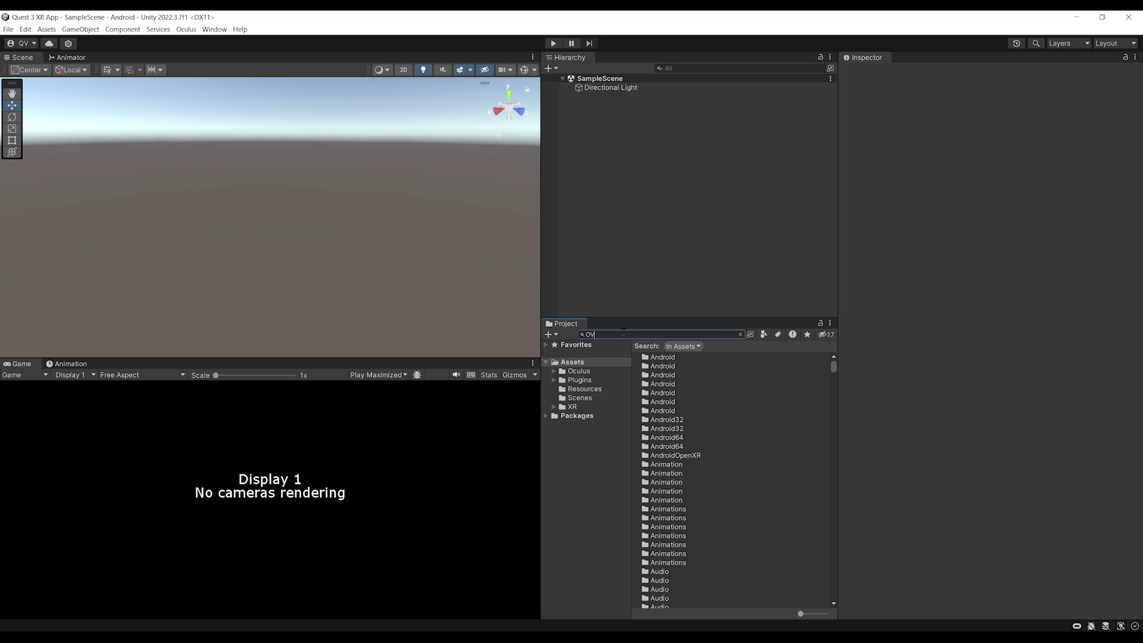
type("RCAmeraRig")
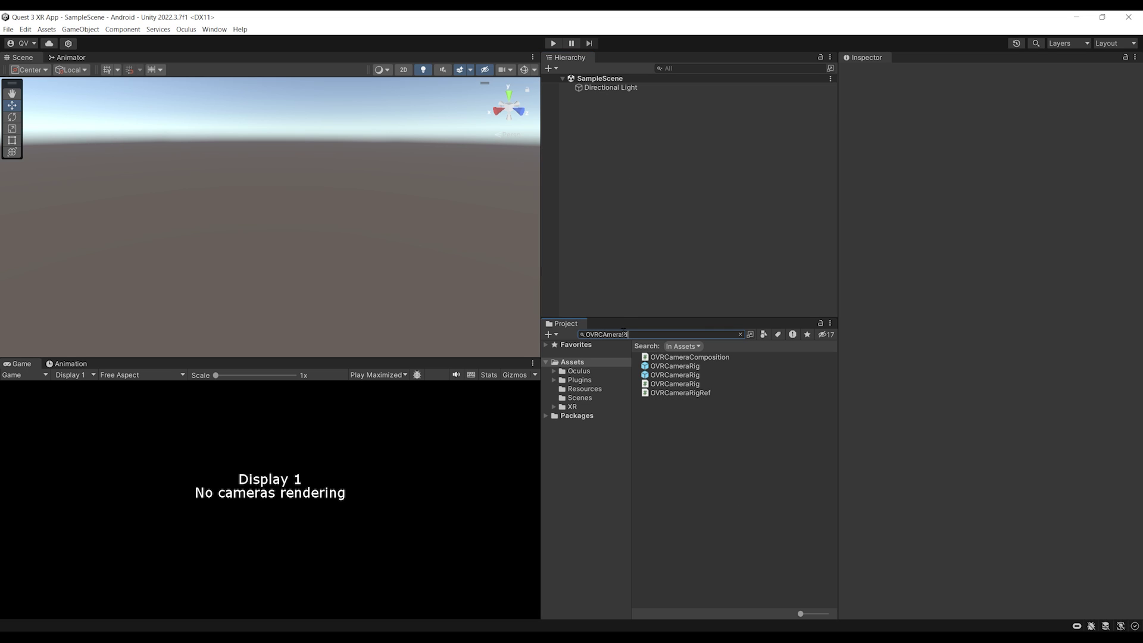
left_click(676, 366)
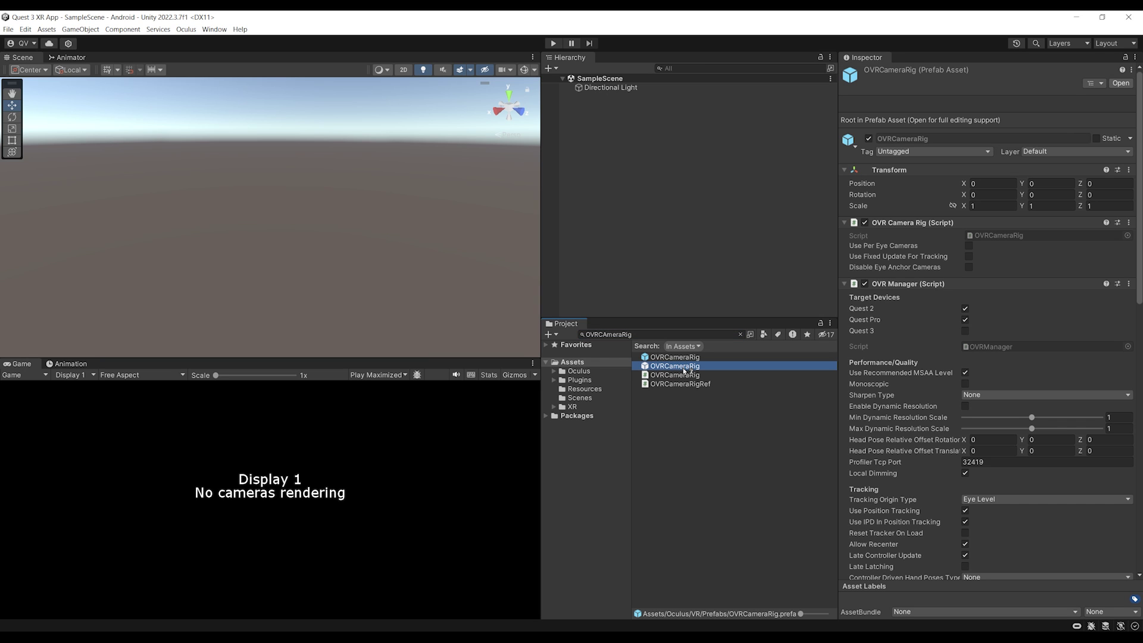
left_click_drag(682, 369, 598, 227)
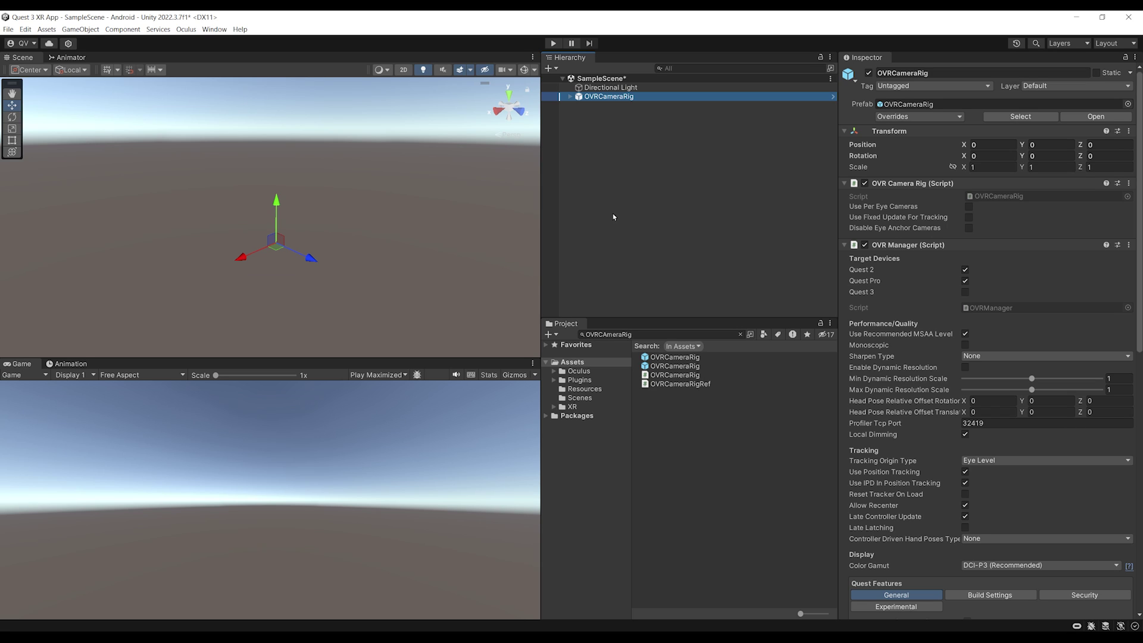
Step: Place an OVRControllerPrefab under both LeftControllerAnchor and RightControllerAnchor in TrackingSpace
left_click(571, 96)
left_click(651, 333)
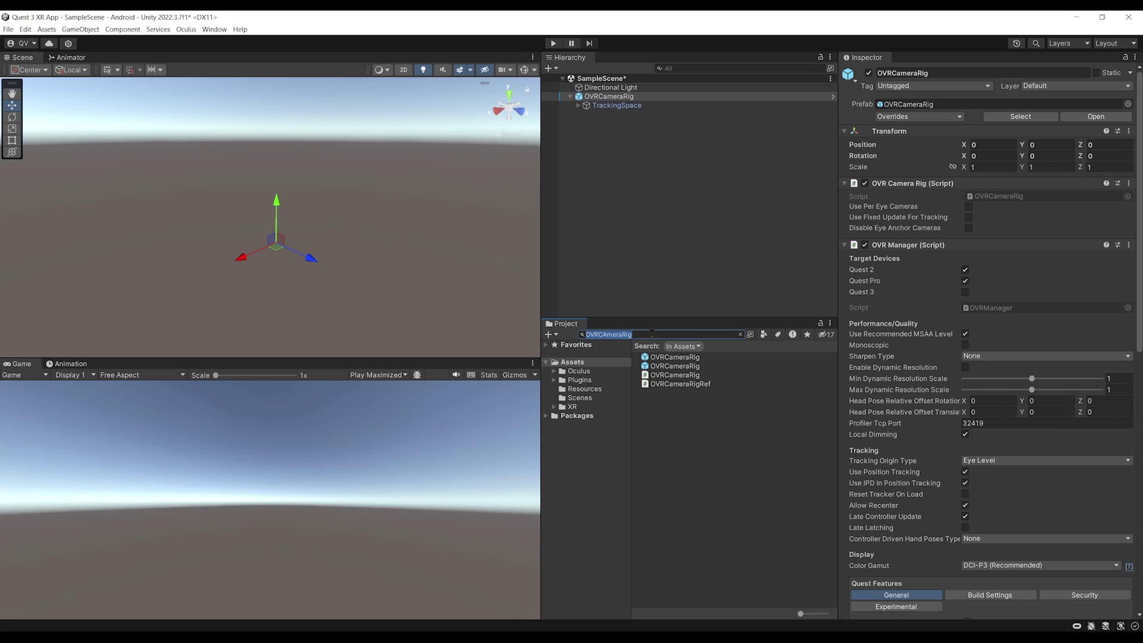
type("OVRCont")
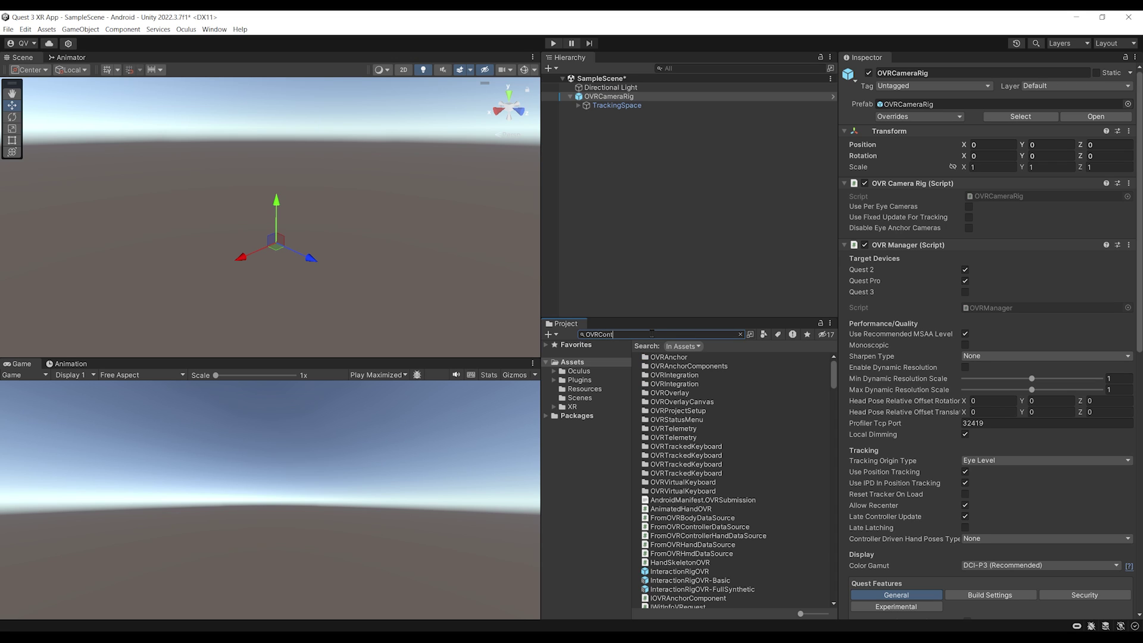
type("rollerPrefab")
left_click(590, 107)
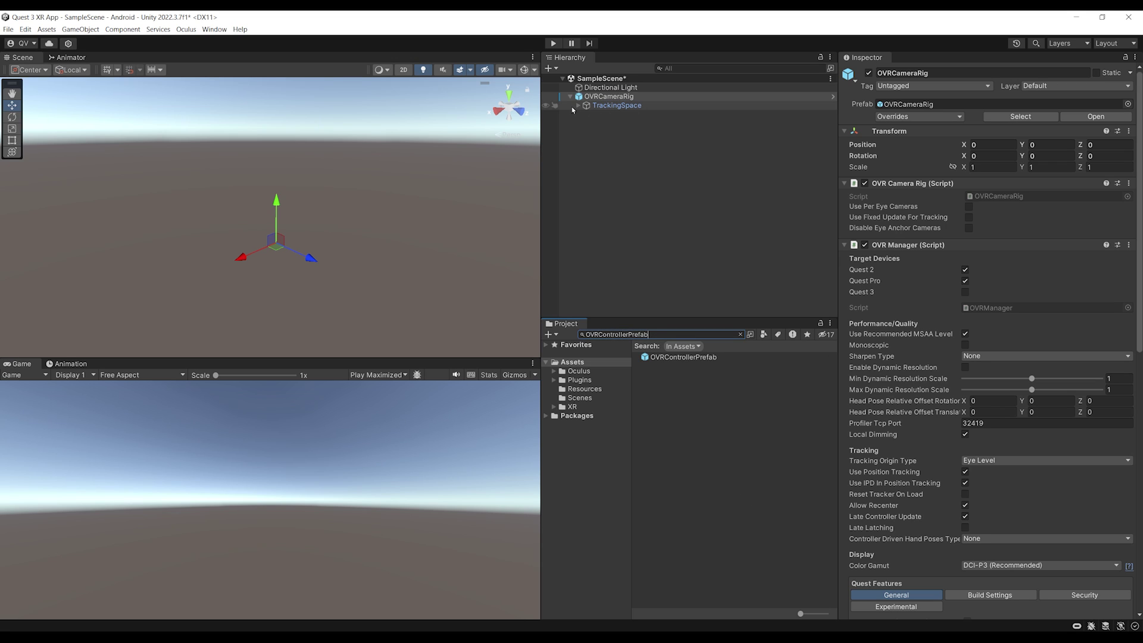
left_click(578, 106)
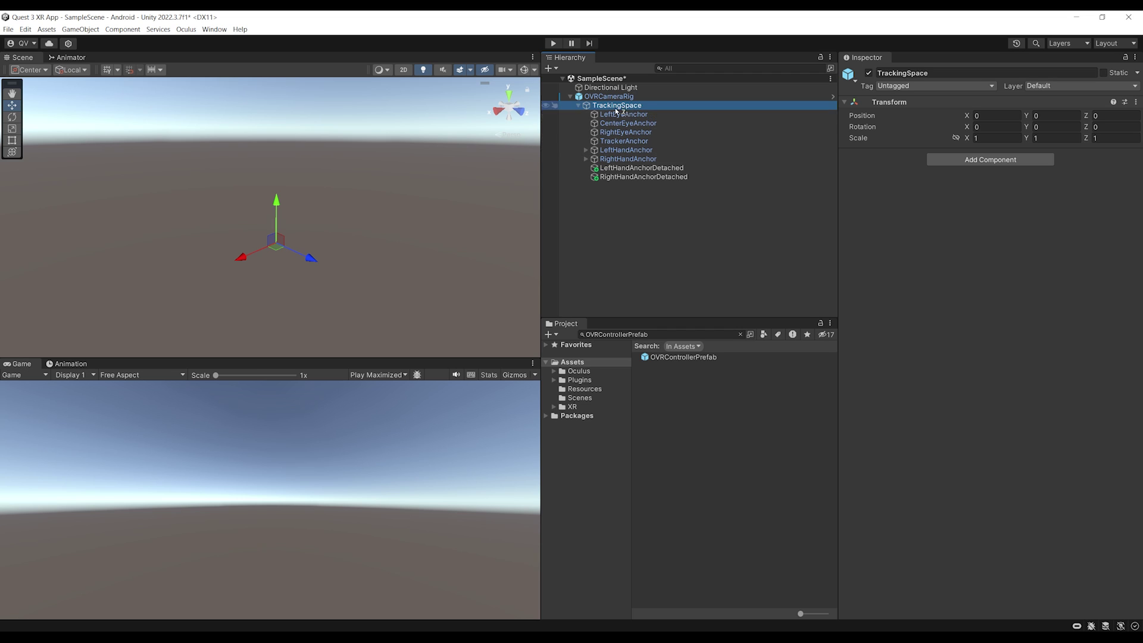
left_click(586, 150)
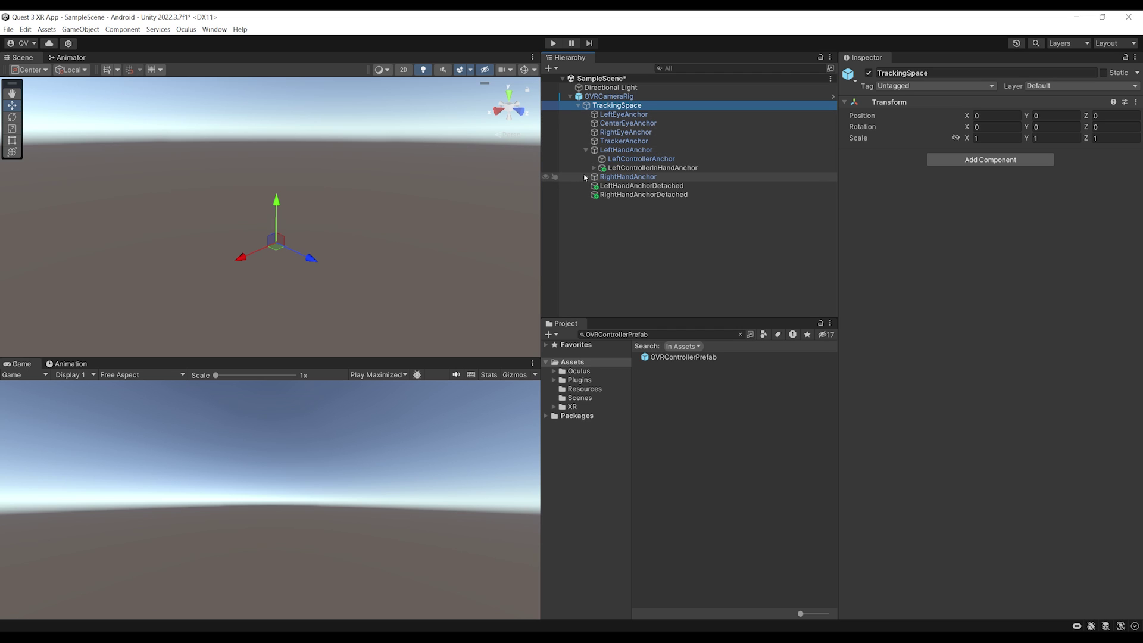
left_click(587, 177)
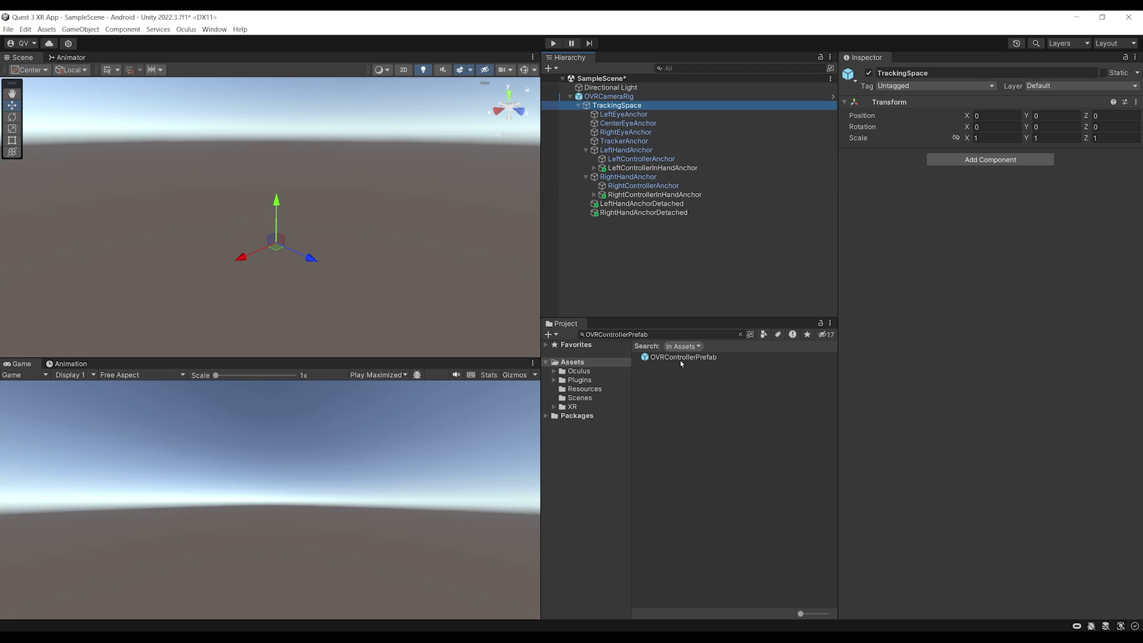
left_click_drag(679, 359, 634, 159)
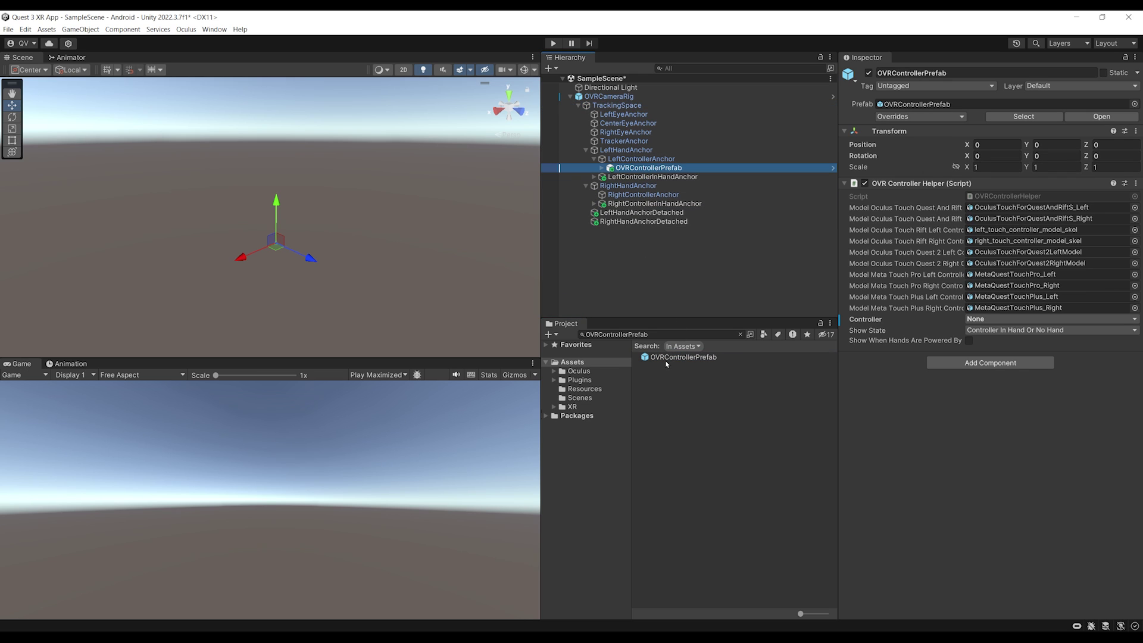
left_click_drag(641, 200, 641, 201)
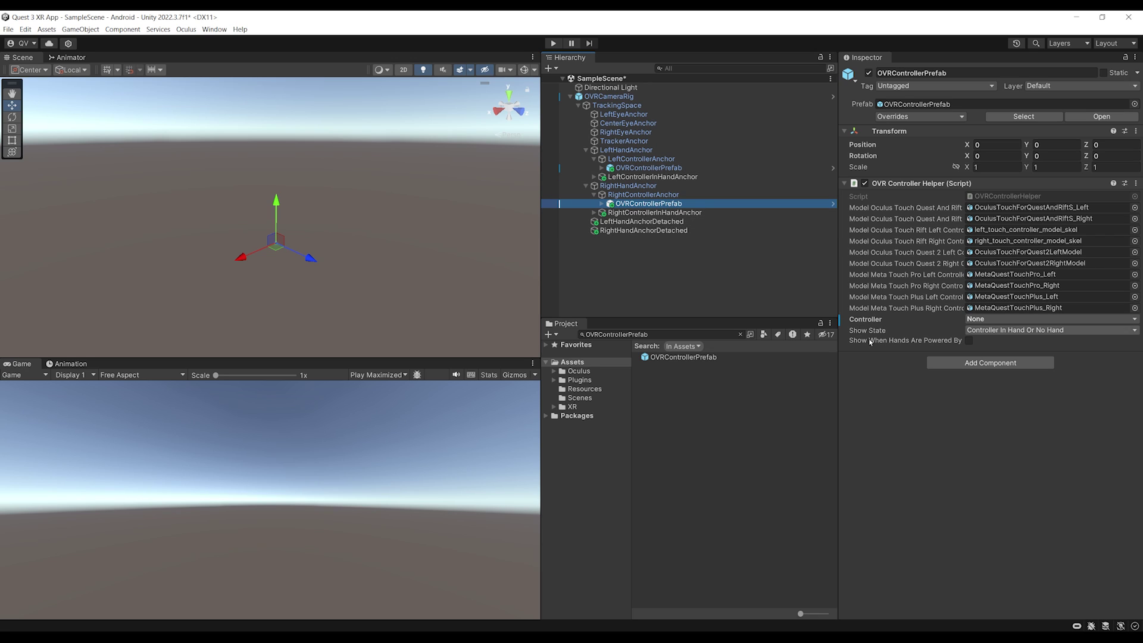
Step: Set the right controller prefab to R Touch and the left to L Touch, then save
left_click(1000, 319)
left_click(997, 366)
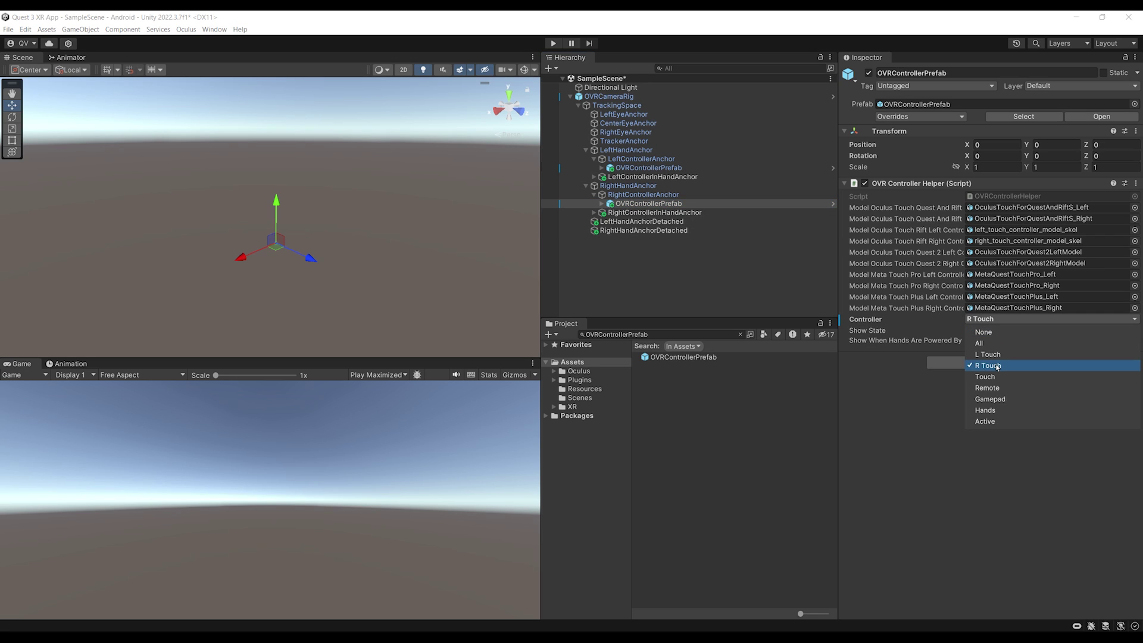
left_click(640, 169)
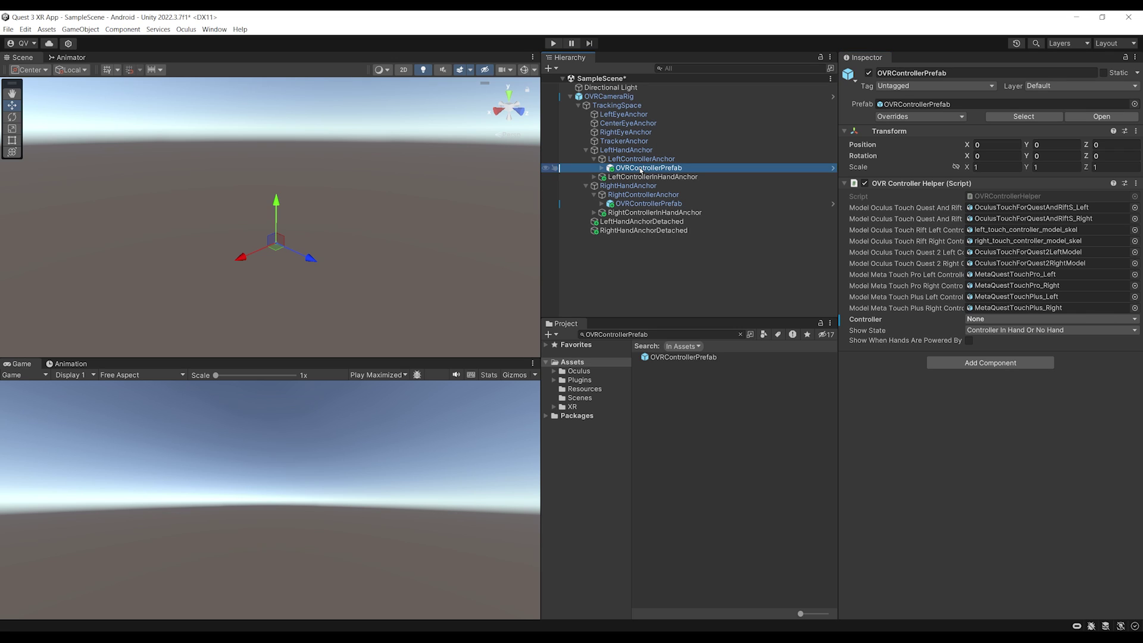
left_click(988, 321)
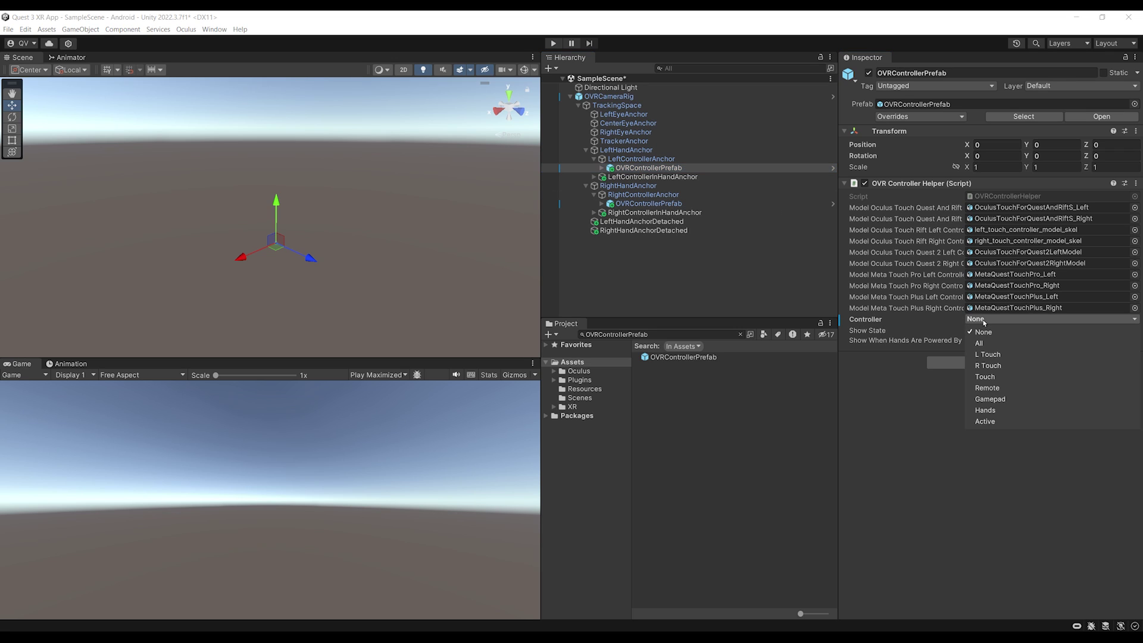
left_click(988, 354)
left_click(916, 384)
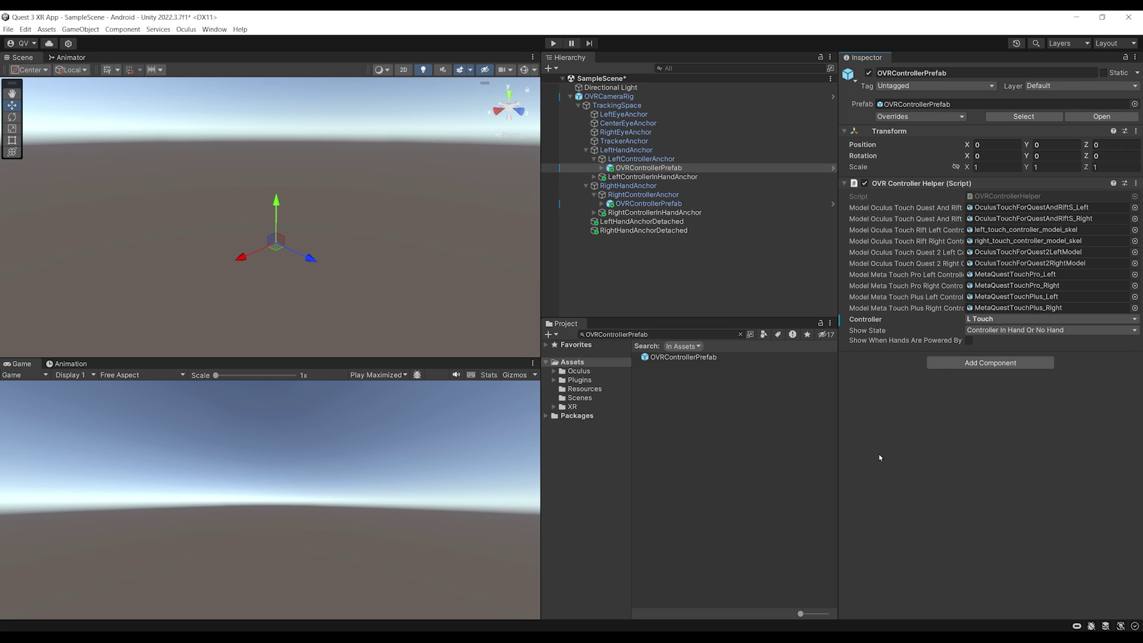
key("ctrl+s")
left_click(676, 334)
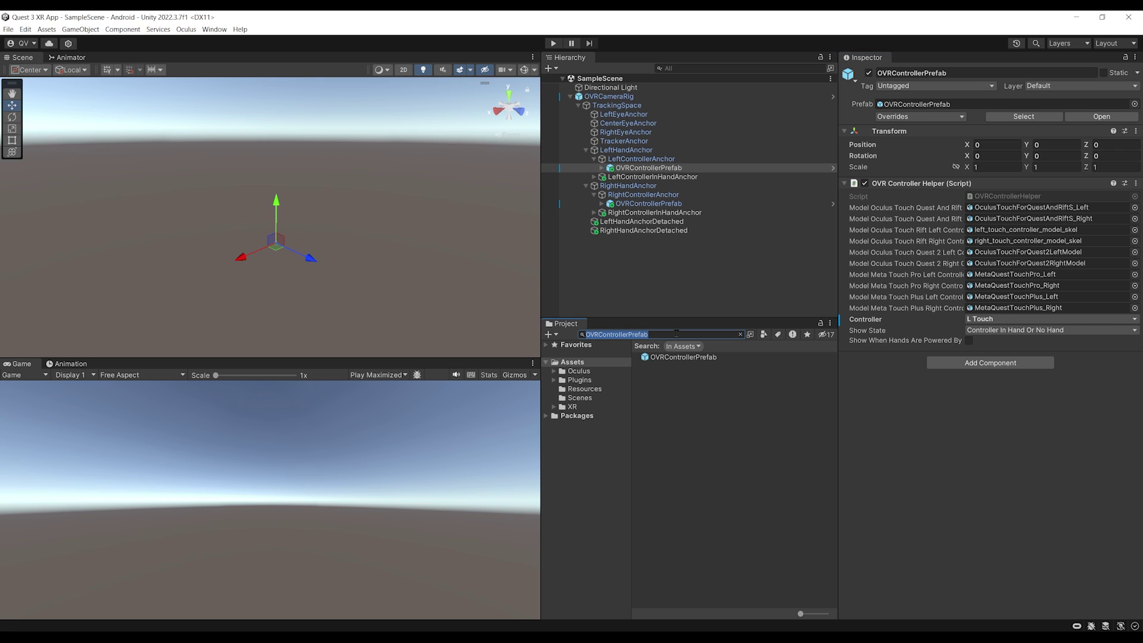
Step: Place an OVRHandPrefab under both LeftHandAnchor and RightHandAnchor
type("OVR")
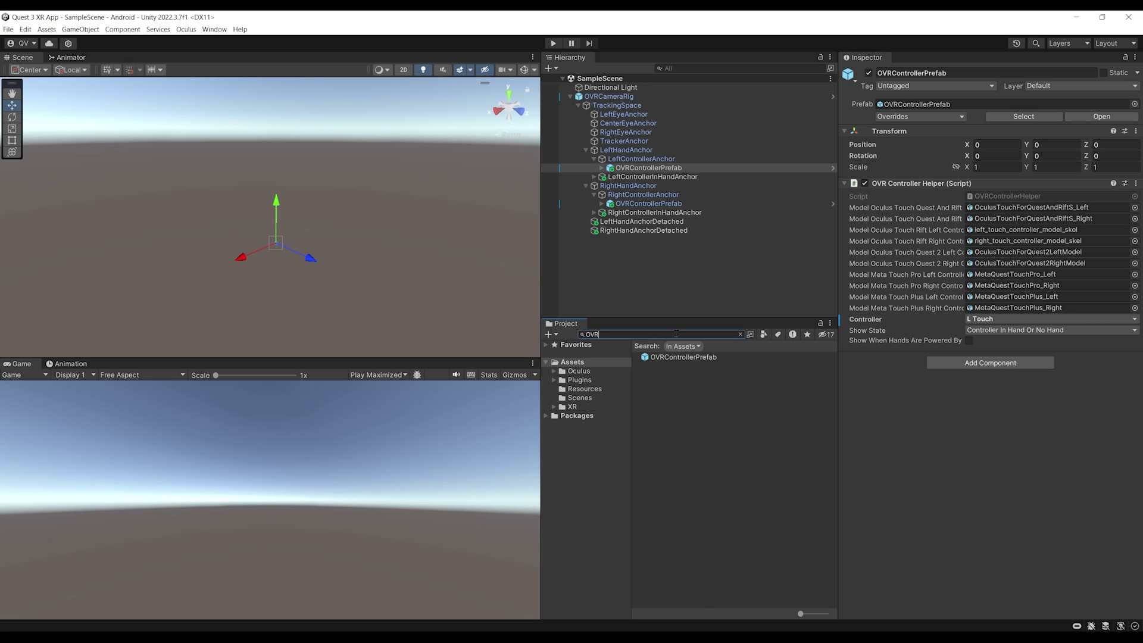
type("HandPrefab")
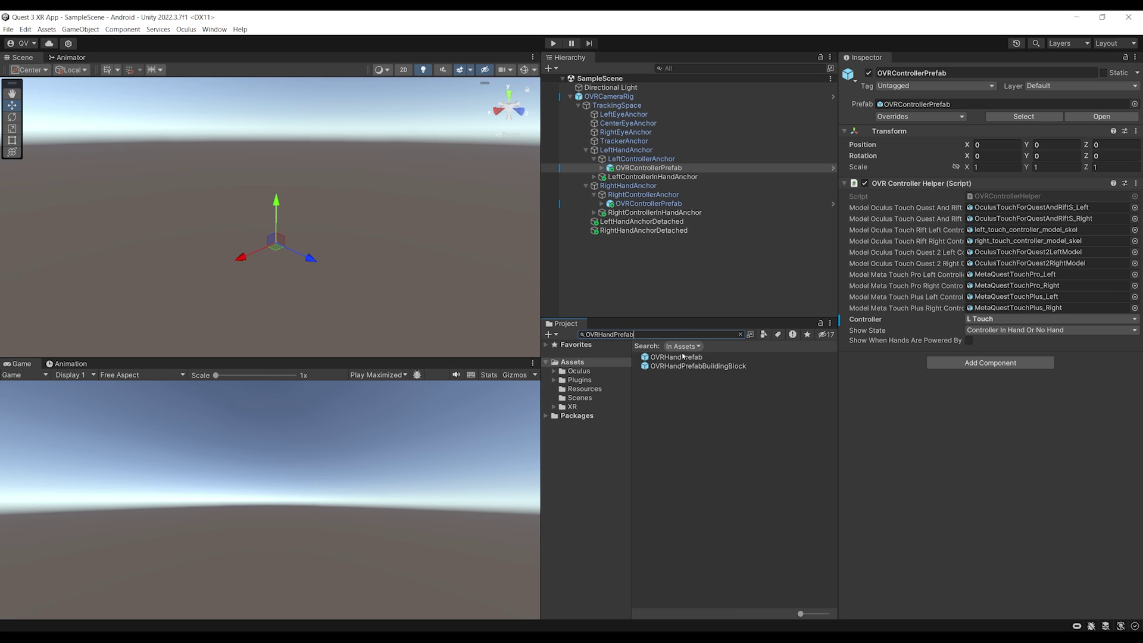
left_click_drag(676, 357, 621, 154)
left_click(593, 159)
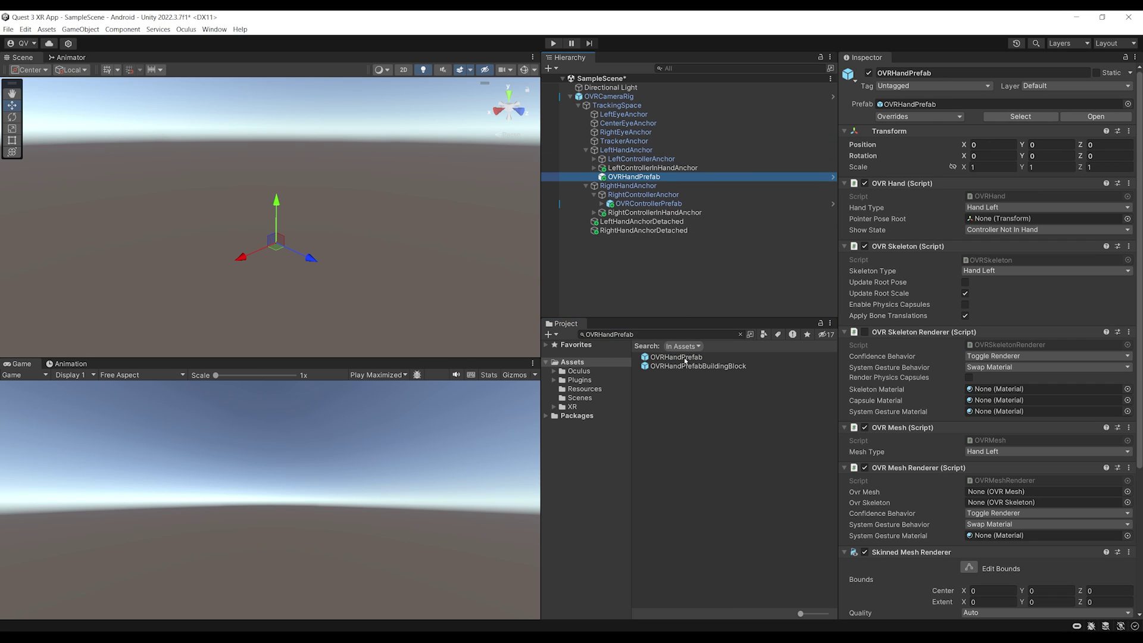
left_click_drag(626, 197, 606, 197)
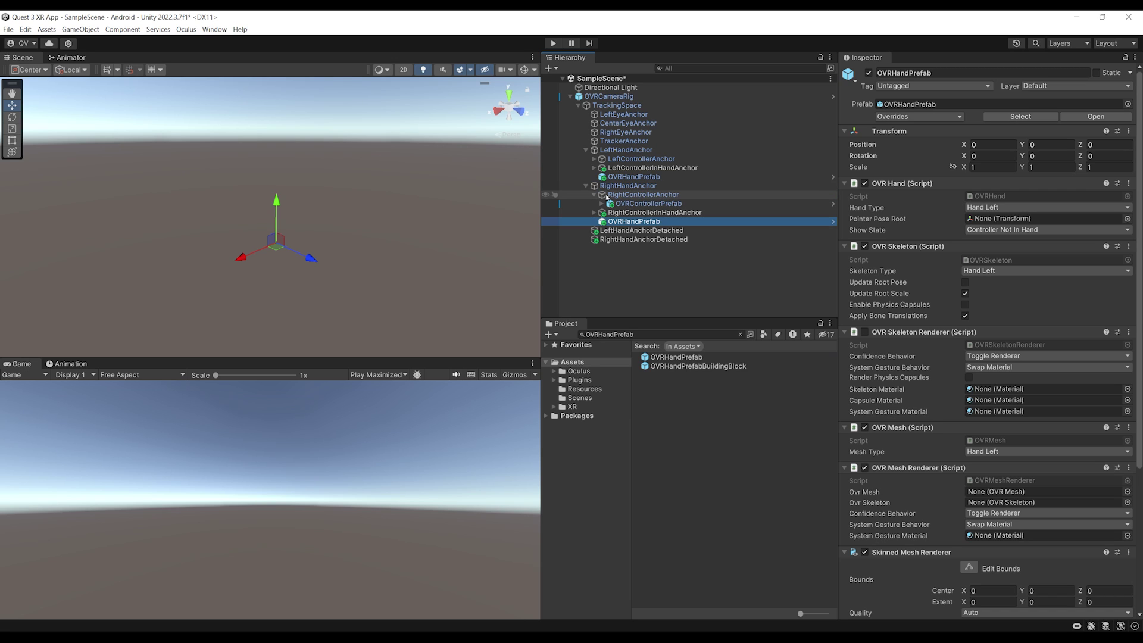
left_click(594, 195)
left_click(625, 177)
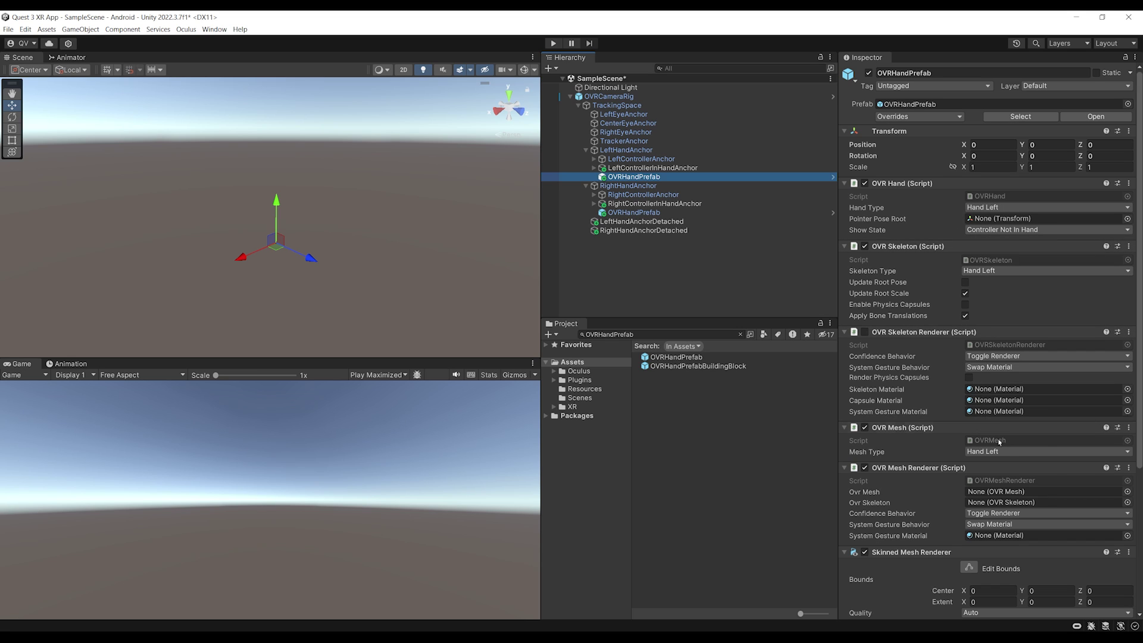
Step: Set the right OVRHandPrefab's Hand Type, Skeleton Type and Mesh Type to Hand Right
scroll(1001, 278, "down", 3)
left_click(634, 214)
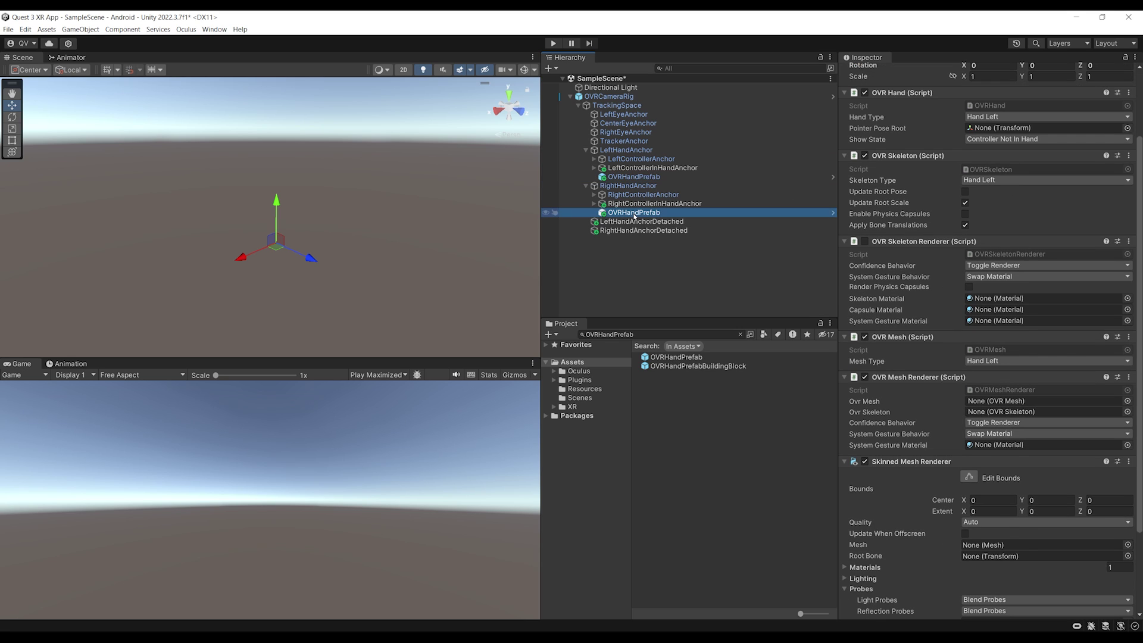
scroll(969, 287, "up", 3)
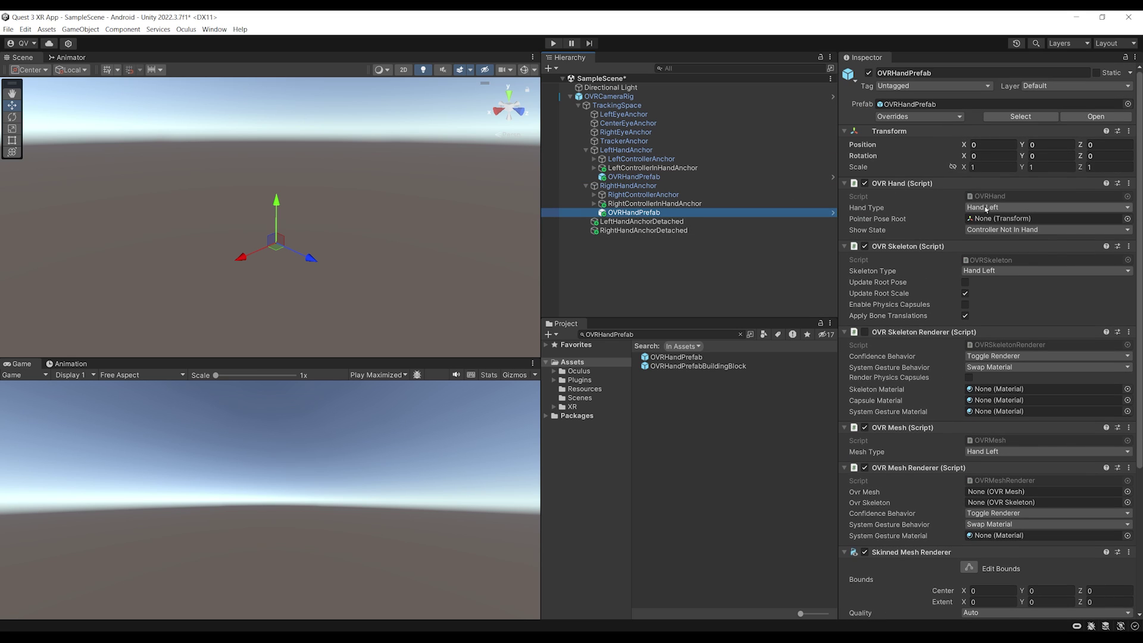
left_click(993, 208)
left_click(998, 241)
scroll(978, 241, "down", 1)
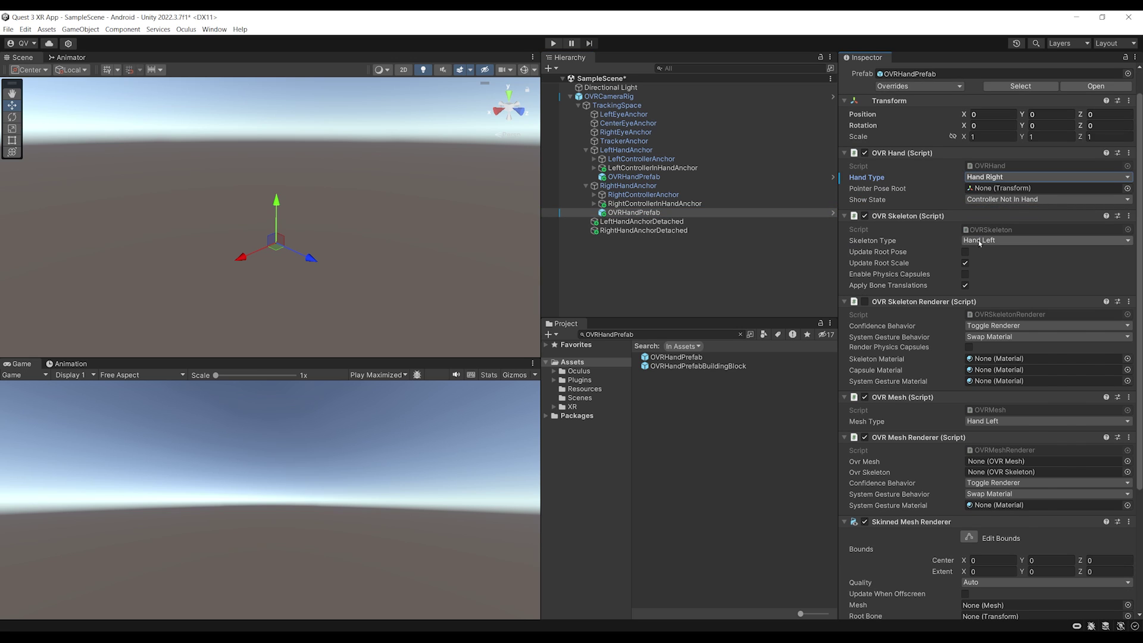
left_click(981, 240)
left_click(993, 273)
scroll(1012, 277, "down", 2)
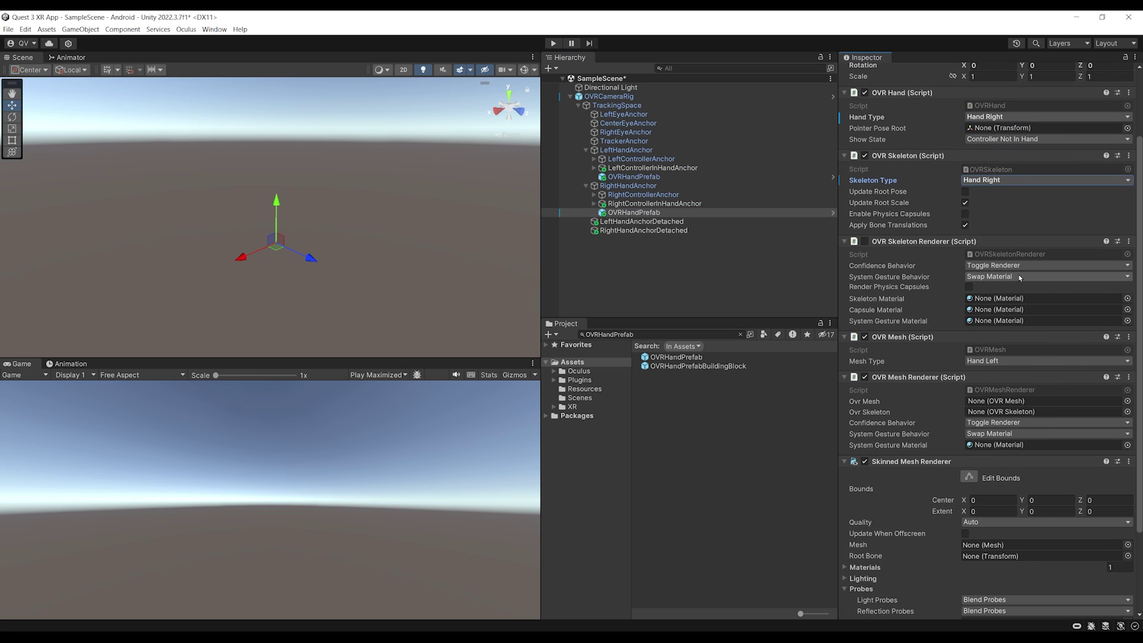
scroll(1020, 278, "down", 1)
left_click(988, 331)
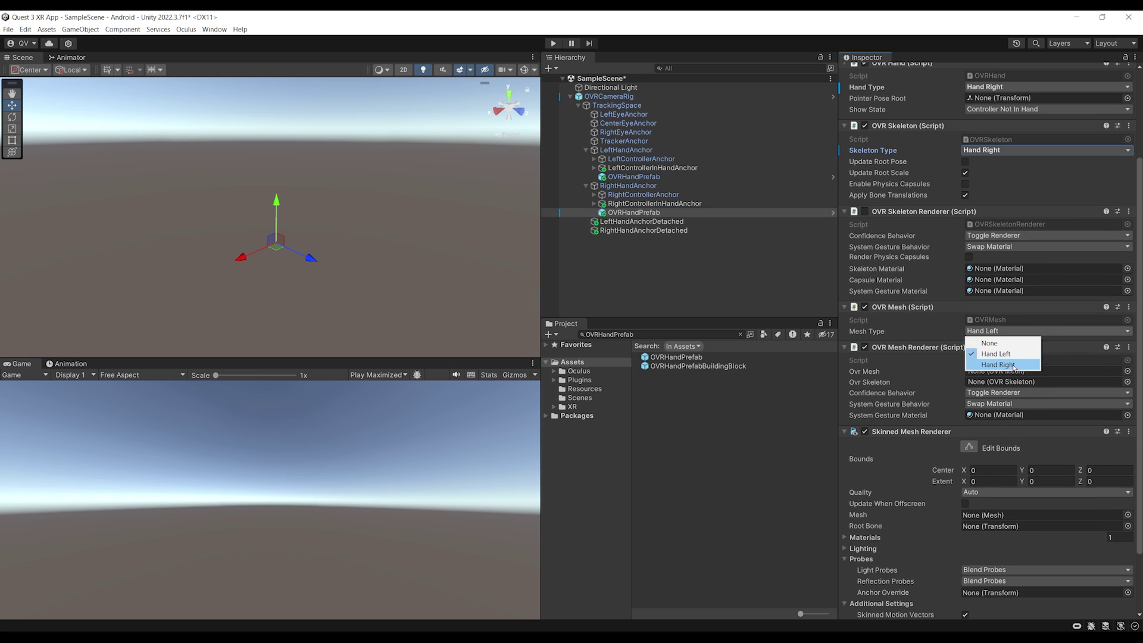
left_click(992, 364)
scroll(912, 333, "down", 3)
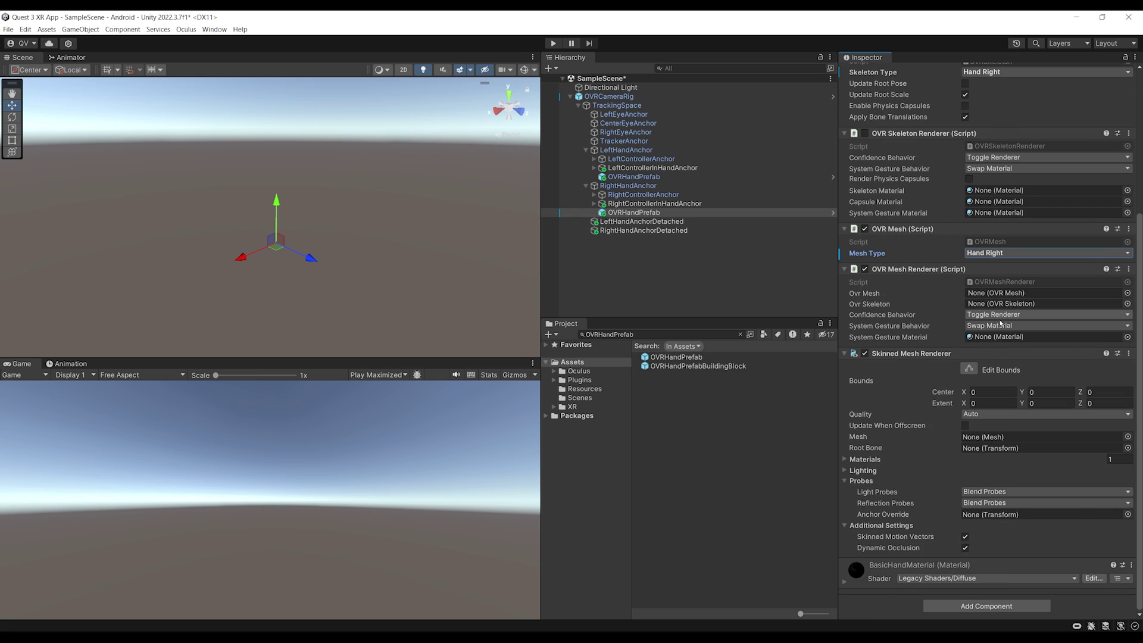
scroll(928, 309, "up", 5)
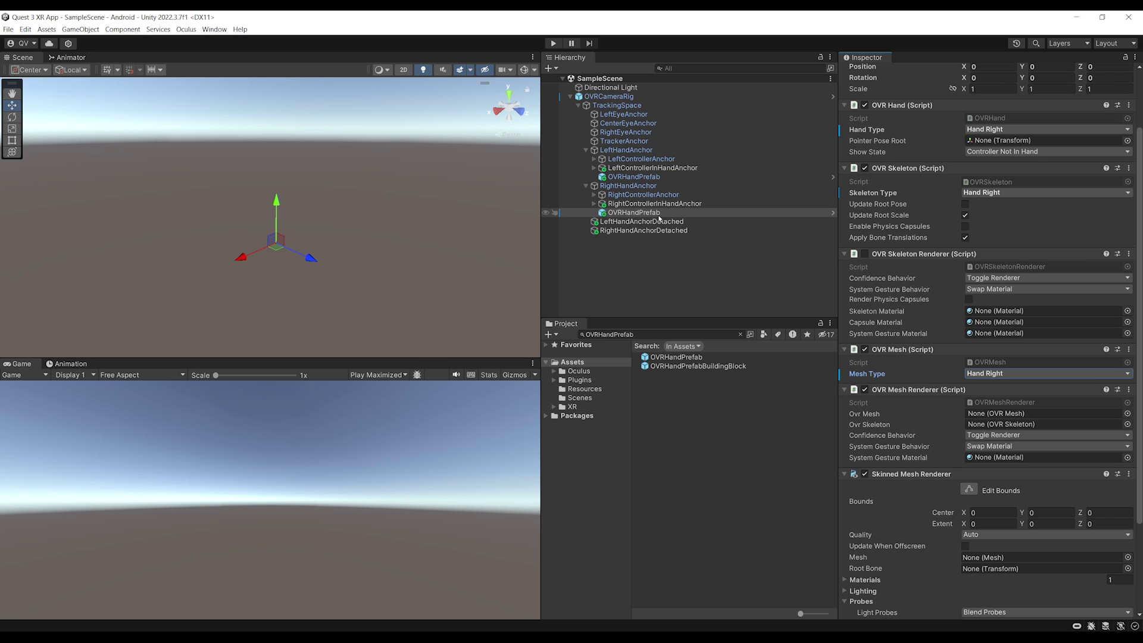
Step: Create an empty object named 'Passthrough', reset its Transform to the origin, and save
left_click(570, 97)
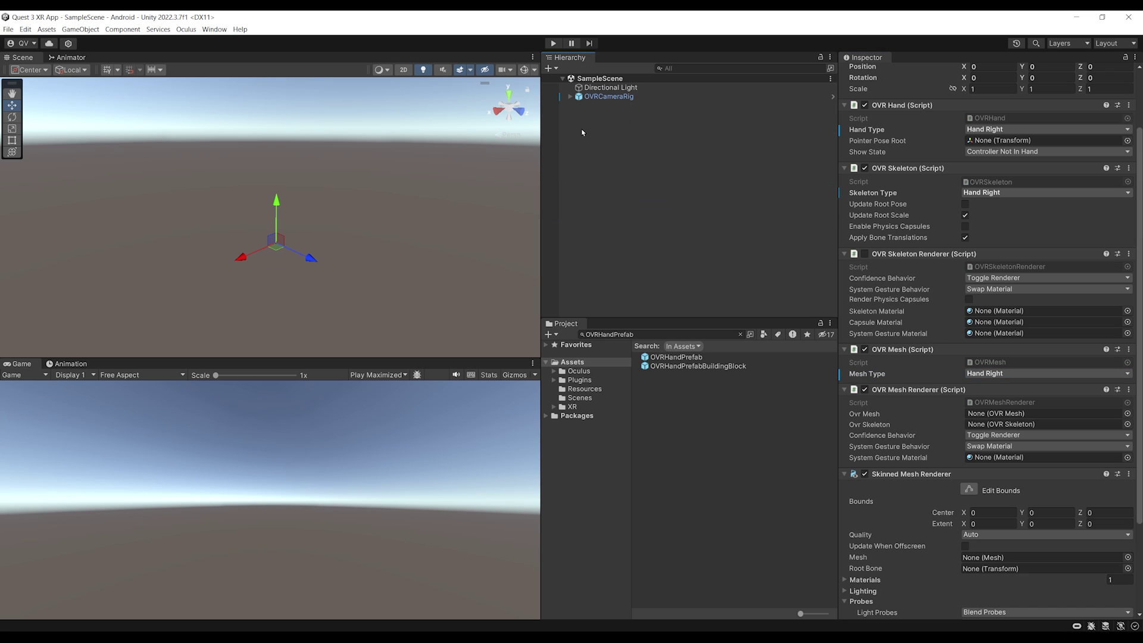
left_click(579, 119)
right_click(579, 119)
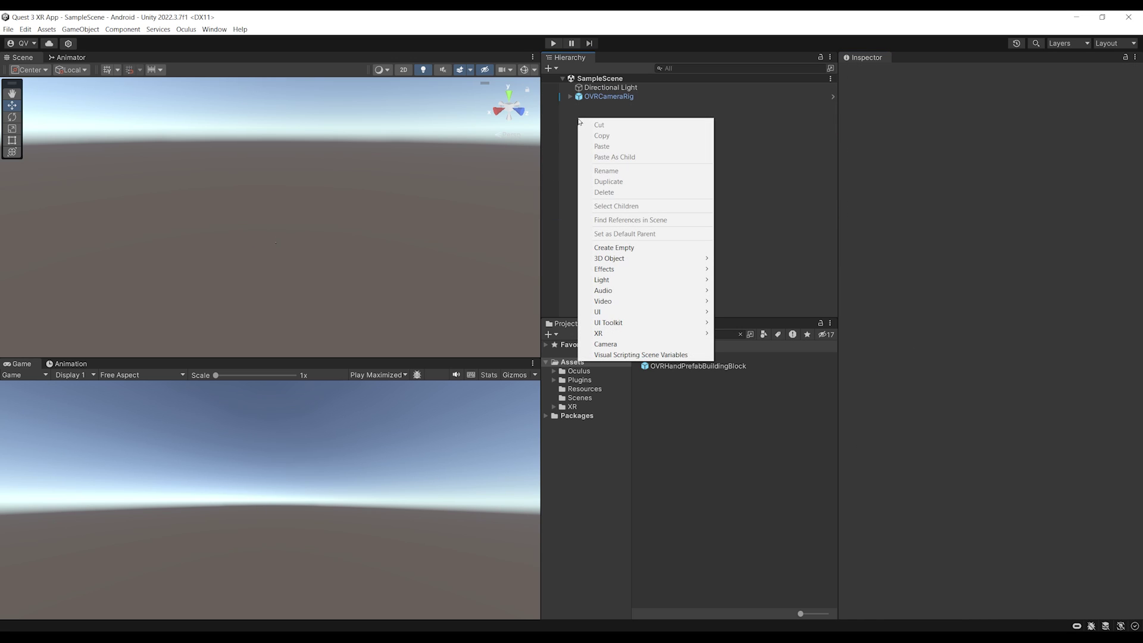
left_click(618, 247)
type("Passthrough")
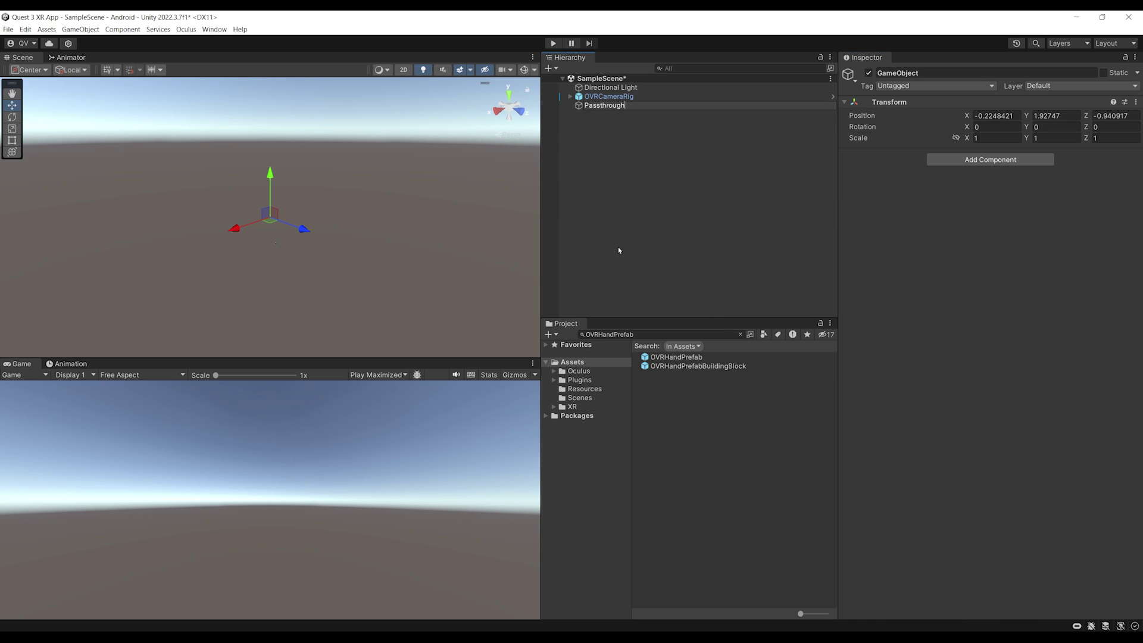
key("Return")
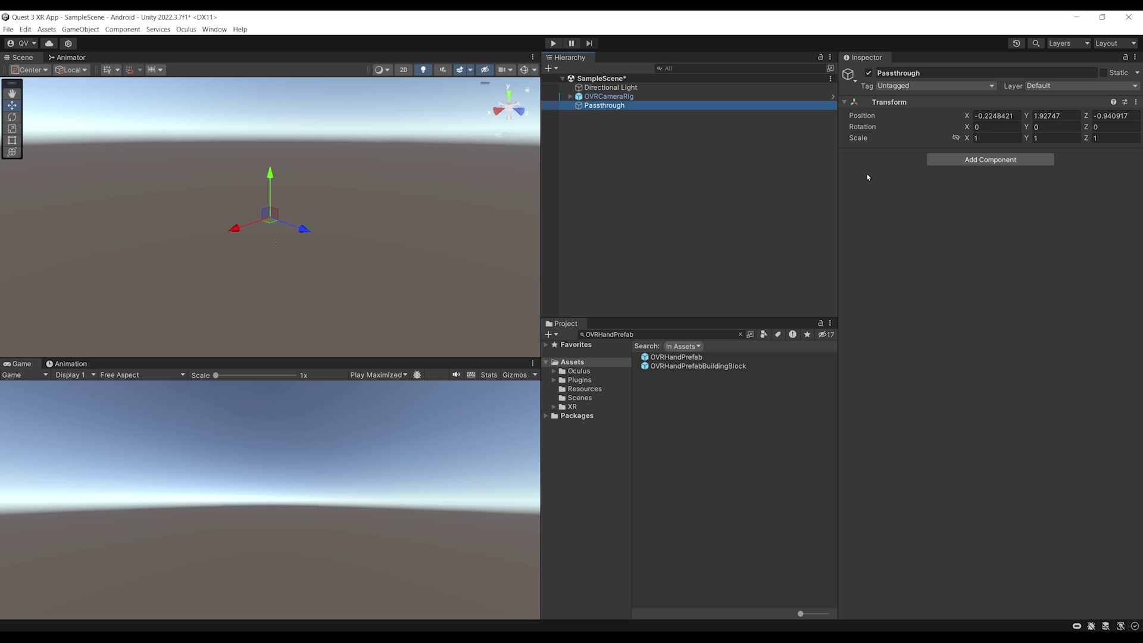
left_click(1136, 101)
left_click(1049, 112)
key("ctrl+s")
Step: Add an OVR Passthrough Layer component to Passthrough with Placement set to Underlay
left_click(990, 159)
type("Passthrough")
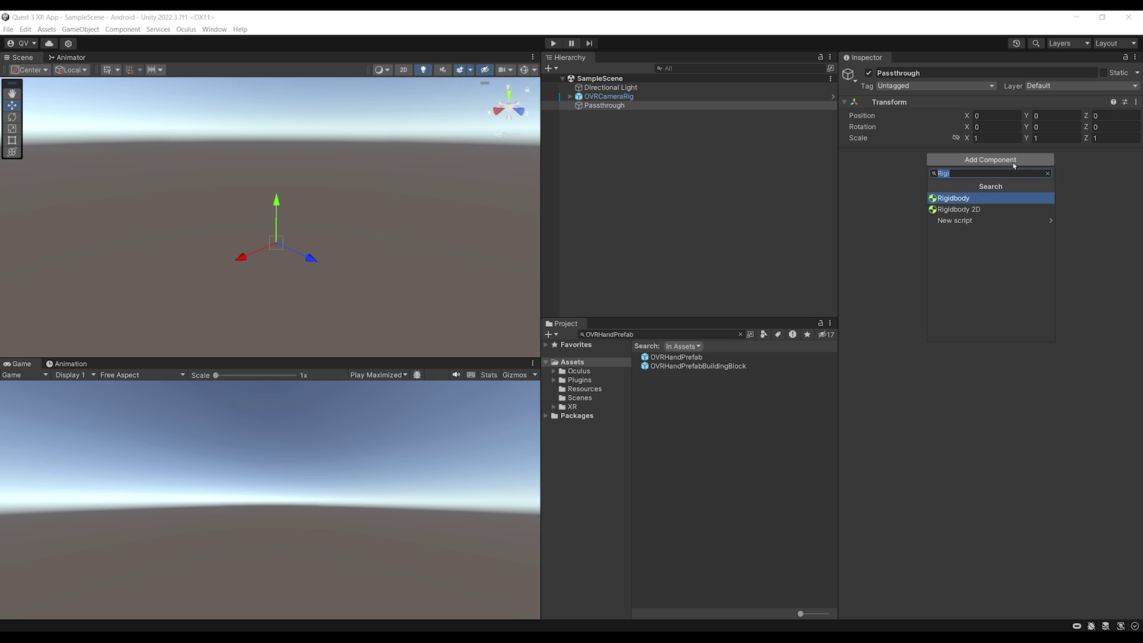
key("Down")
key("Down")
key("Down")
key("Down")
key("Down")
key("Down")
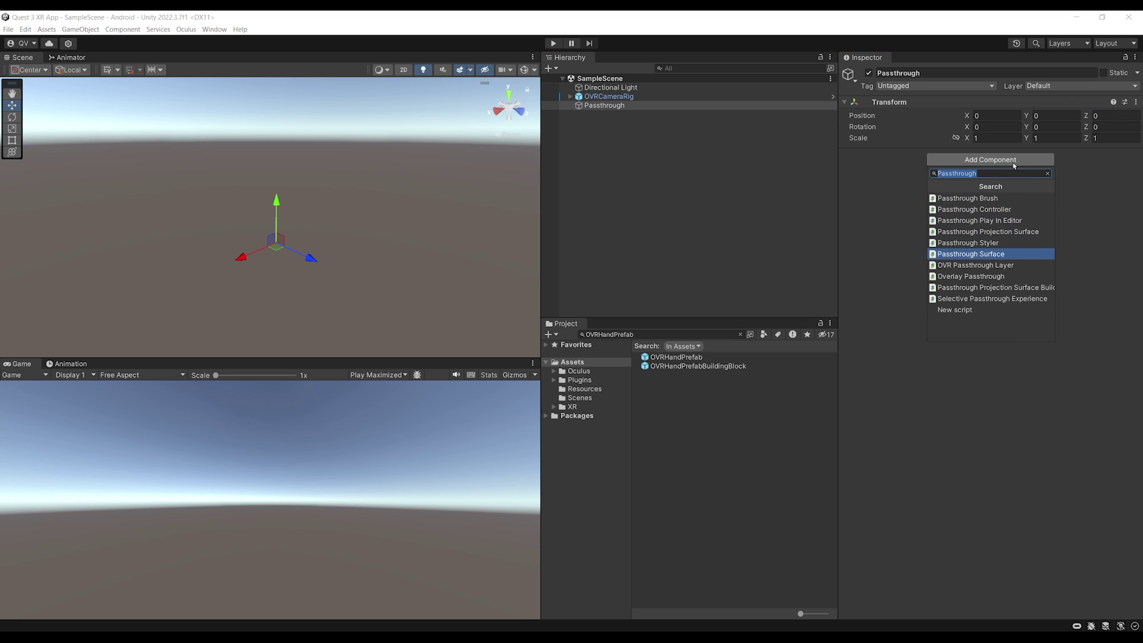
key("Return")
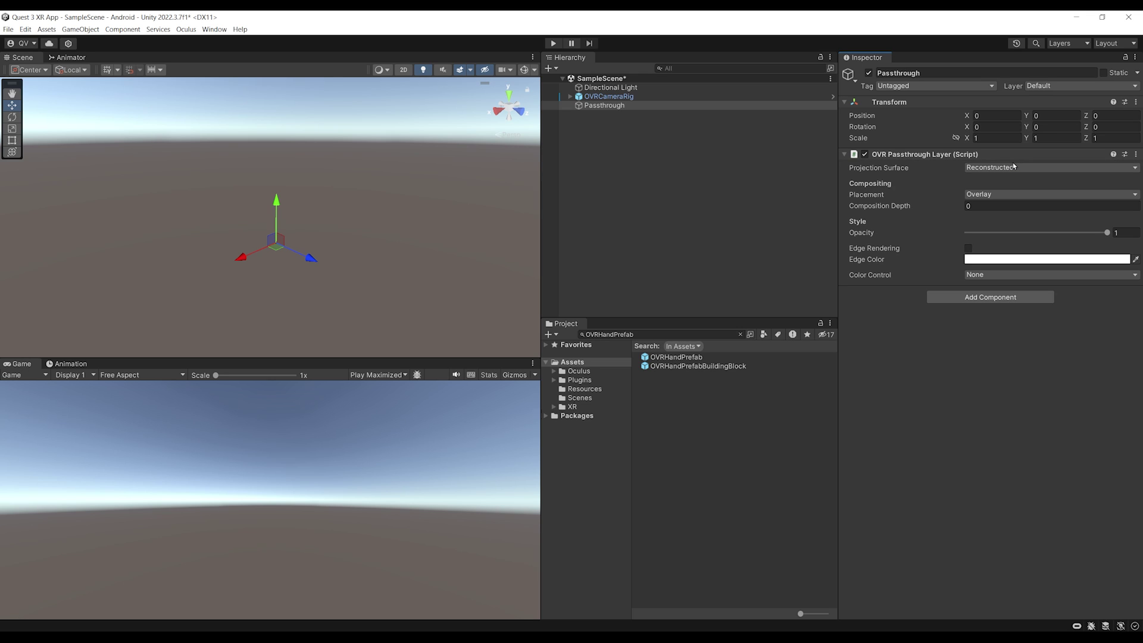
left_click(999, 200)
left_click(1001, 217)
Step: Set the CenterEyeAnchor camera's Clear Flags to Solid Color with a black 000000 background
left_click(570, 96, "alt")
left_click(597, 125)
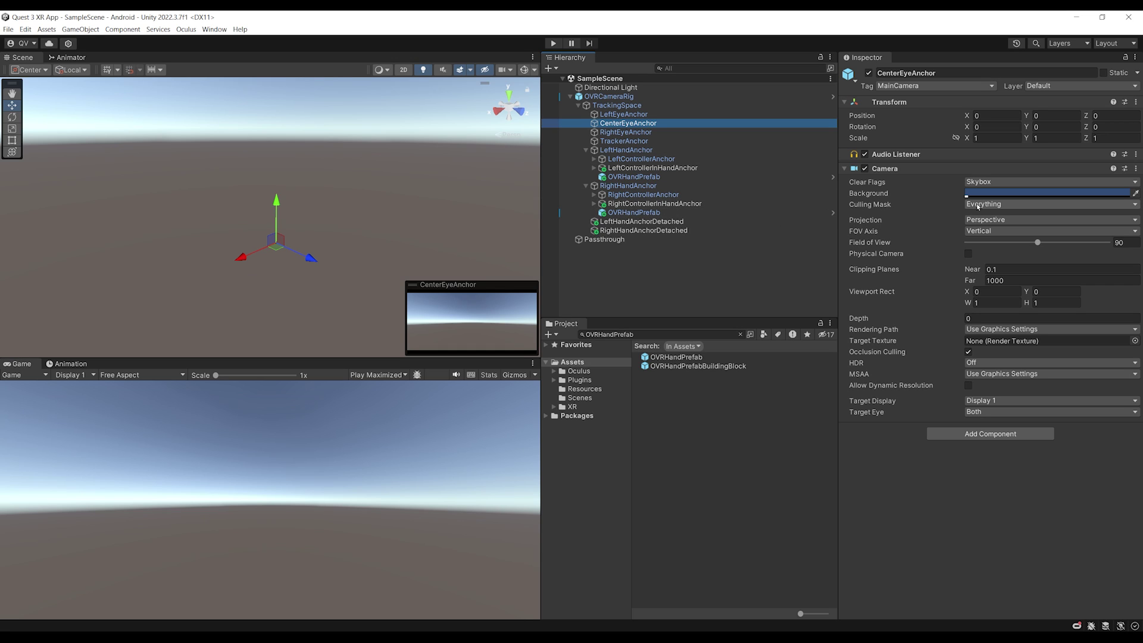
left_click(996, 183)
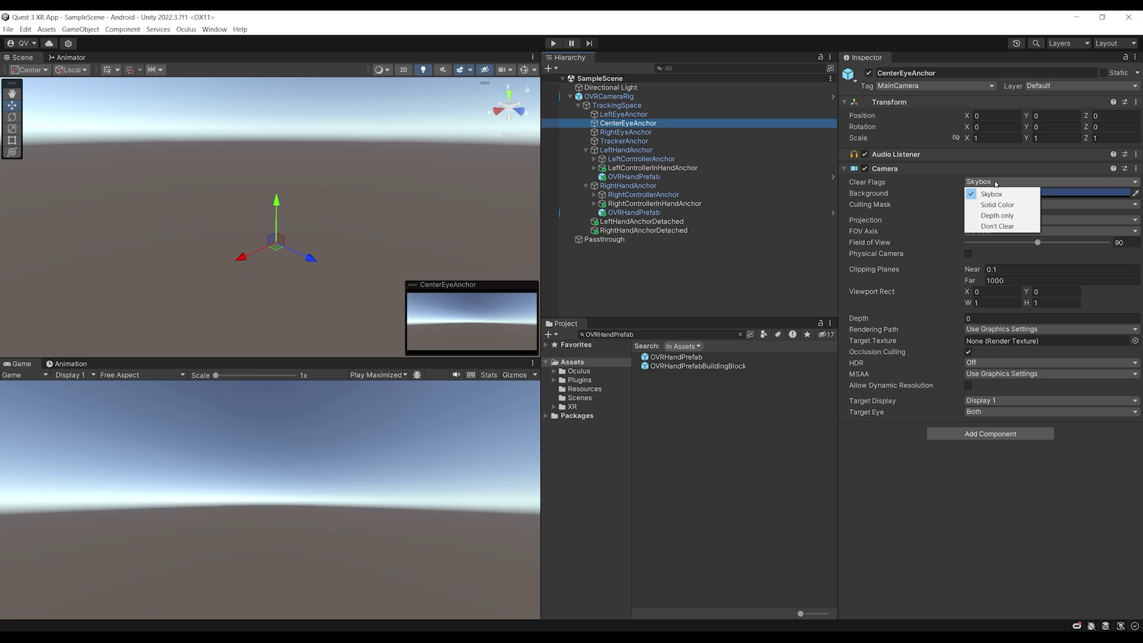
left_click(1004, 205)
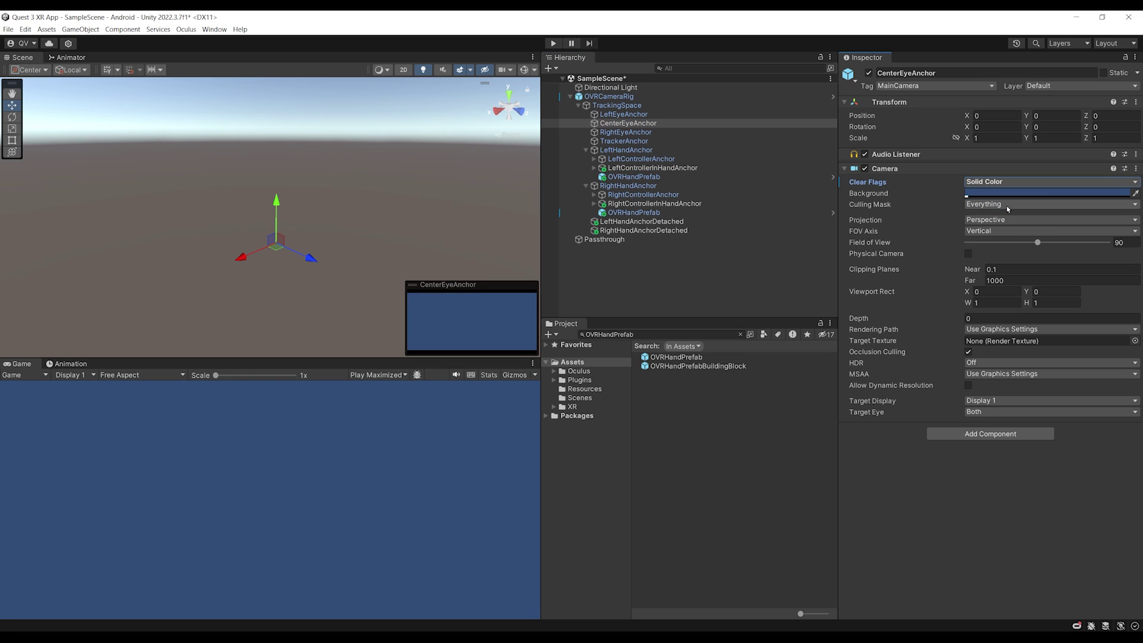
left_click(996, 194)
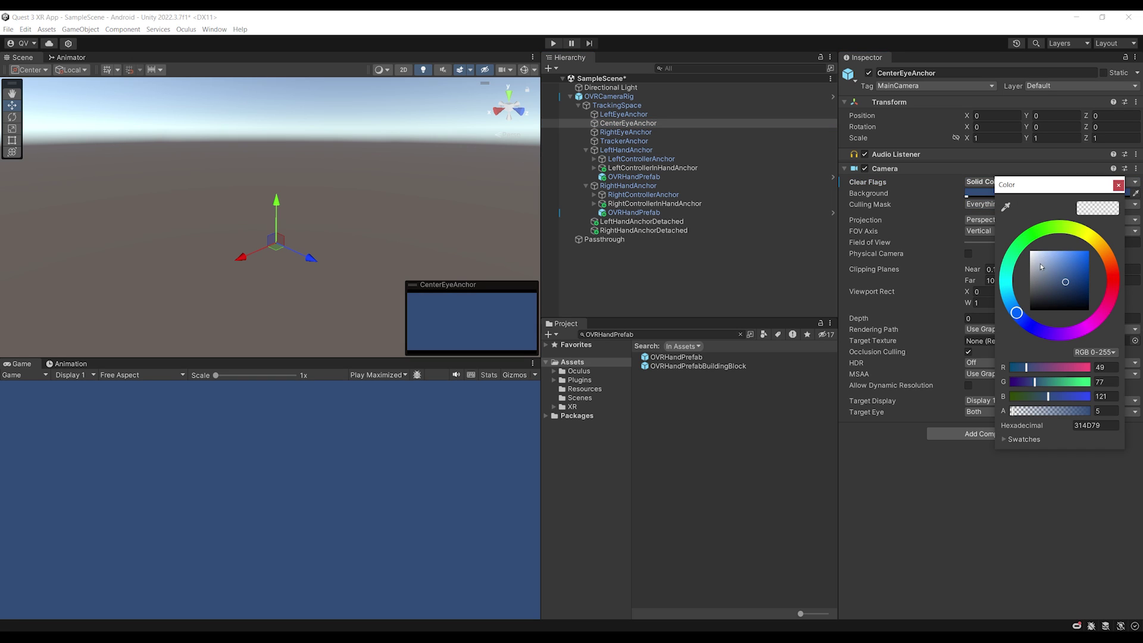
left_click_drag(1041, 263, 1090, 316)
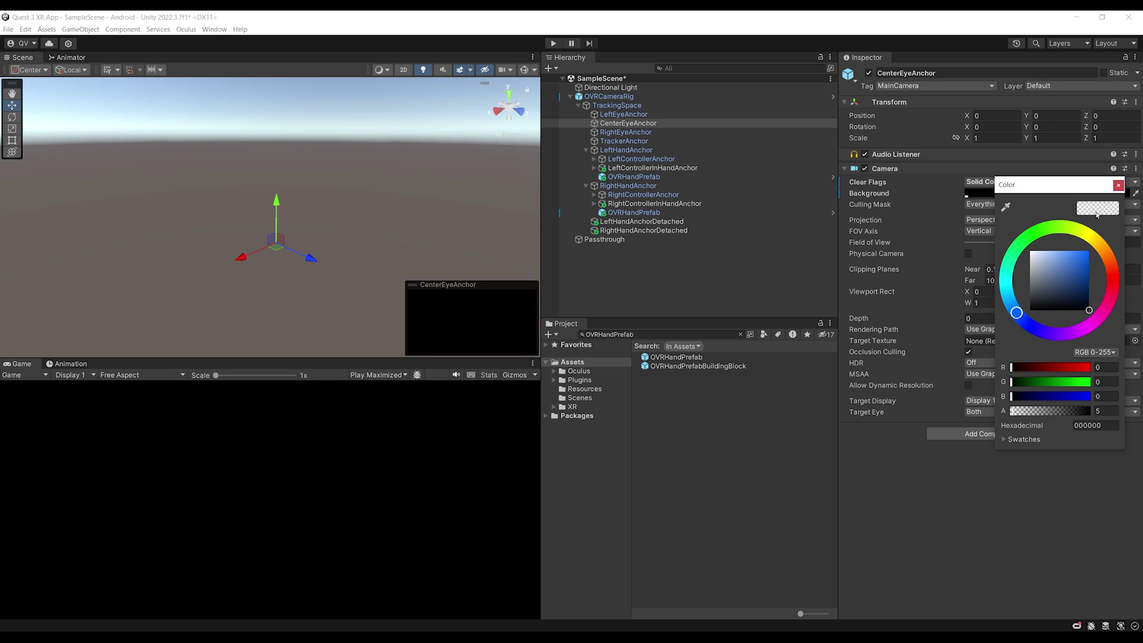
left_click(1119, 185)
key("ctrl+s")
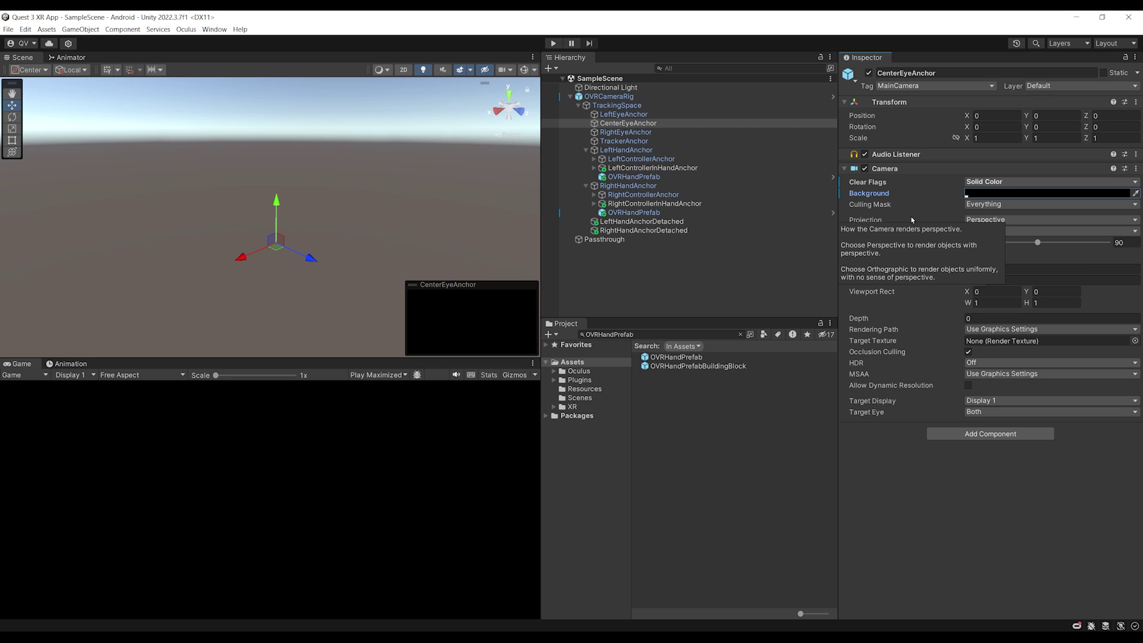
Step: In OVRCameraRig's OVR Manager, add Quest 3 and set Hand Tracking Support to Controllers And Hands
left_click(622, 98)
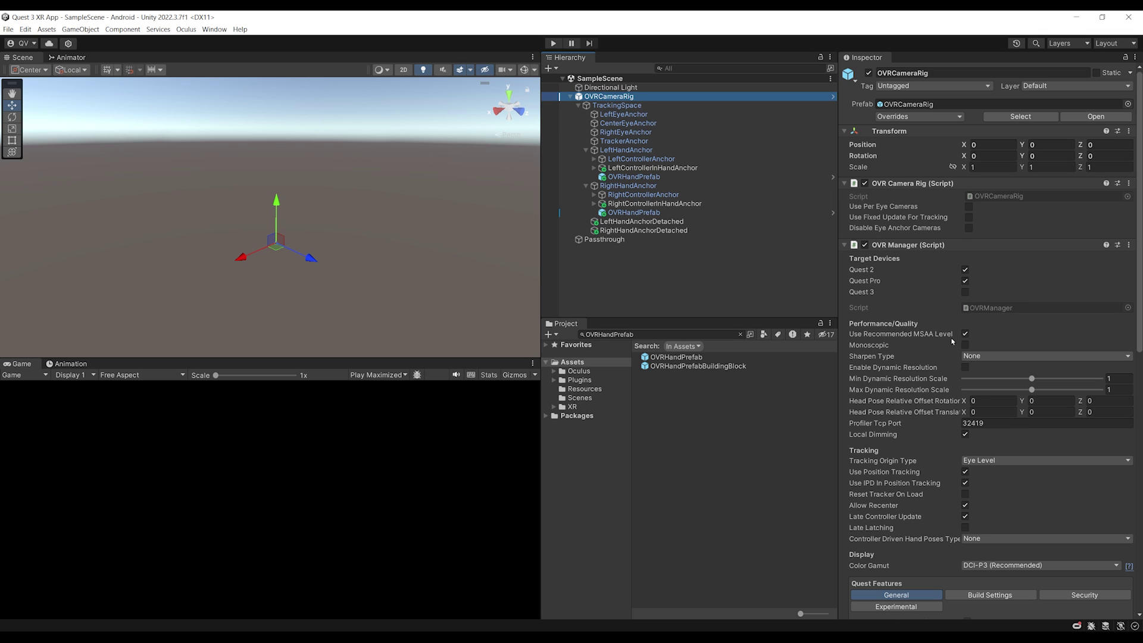
scroll(985, 391, "down", 3)
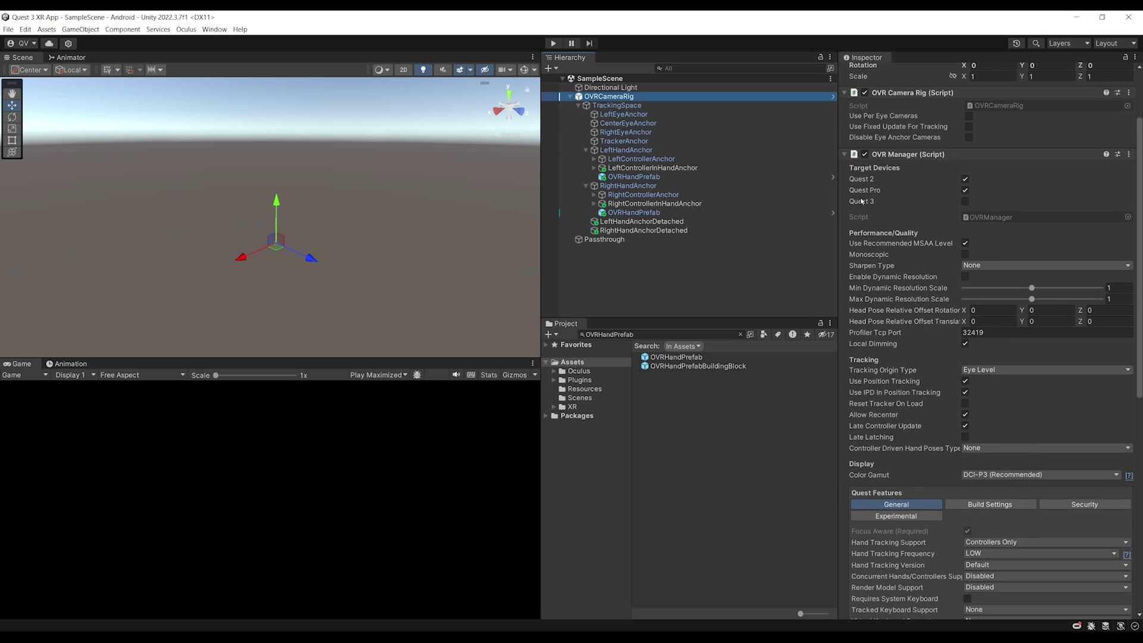
left_click(965, 201)
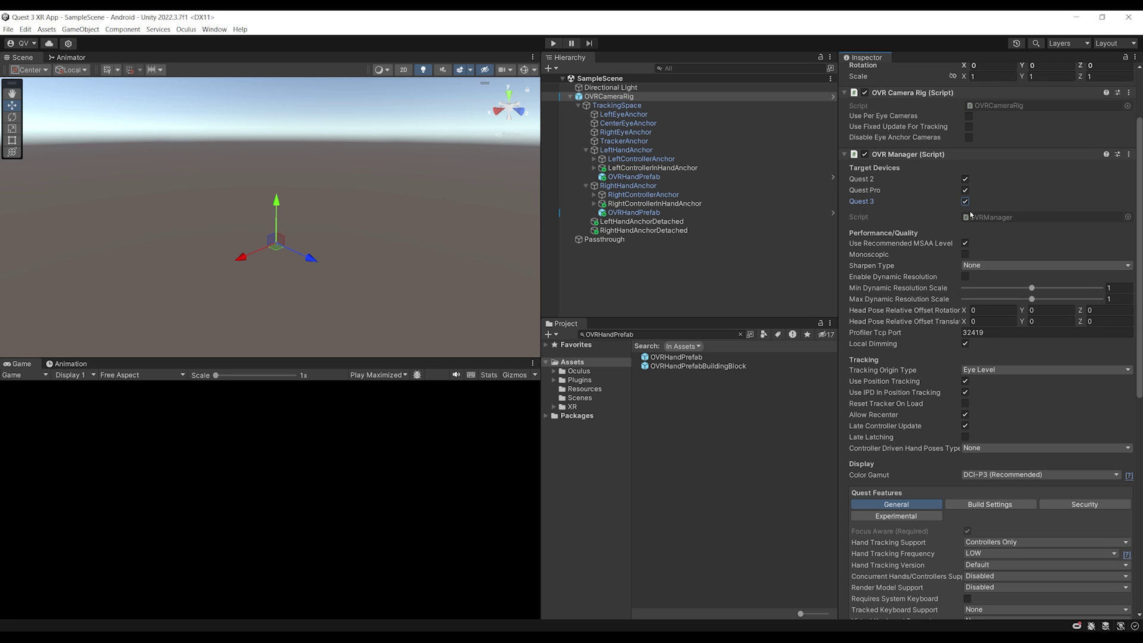
scroll(1010, 338, "down", 10)
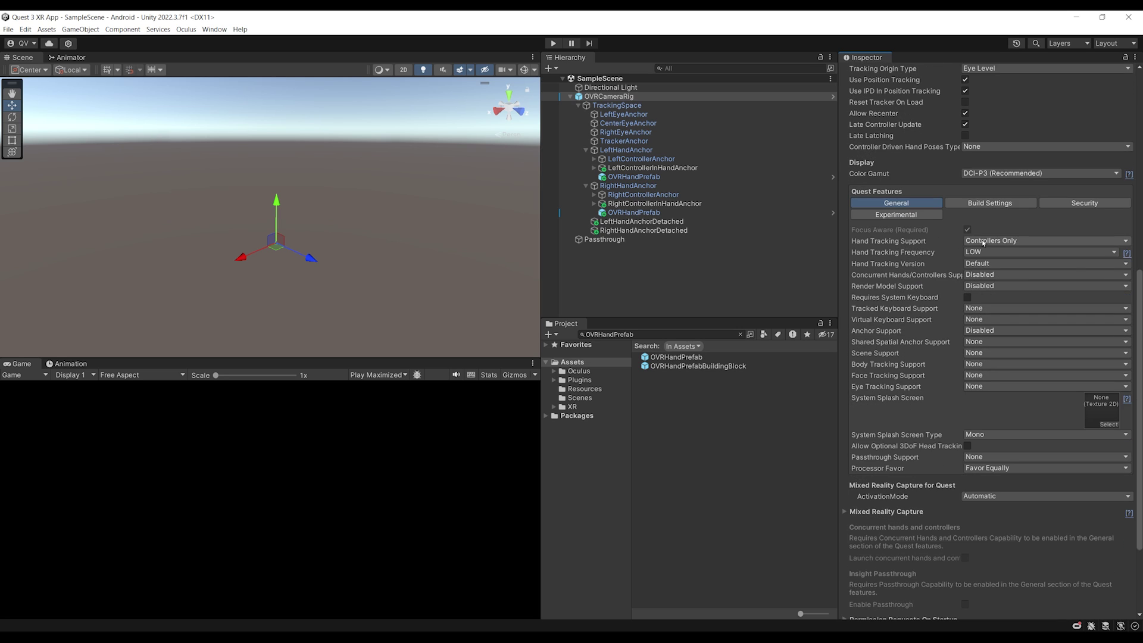
left_click(983, 242)
left_click(1010, 266)
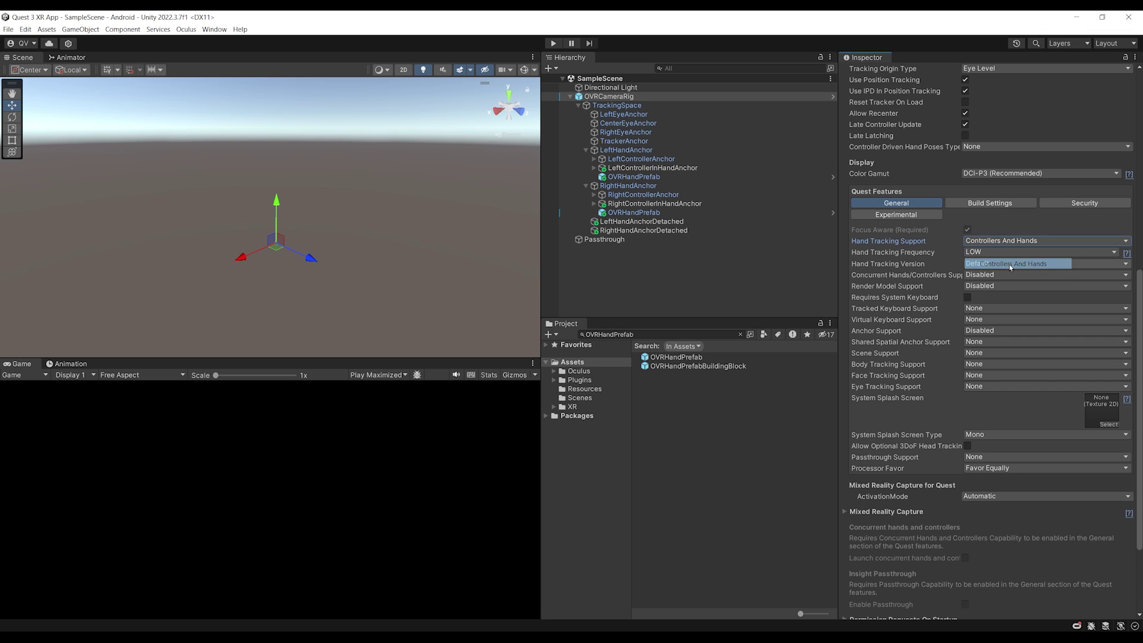
Step: Set Passthrough Support to Supported and enable Insight Passthrough
scroll(960, 356, "down", 2)
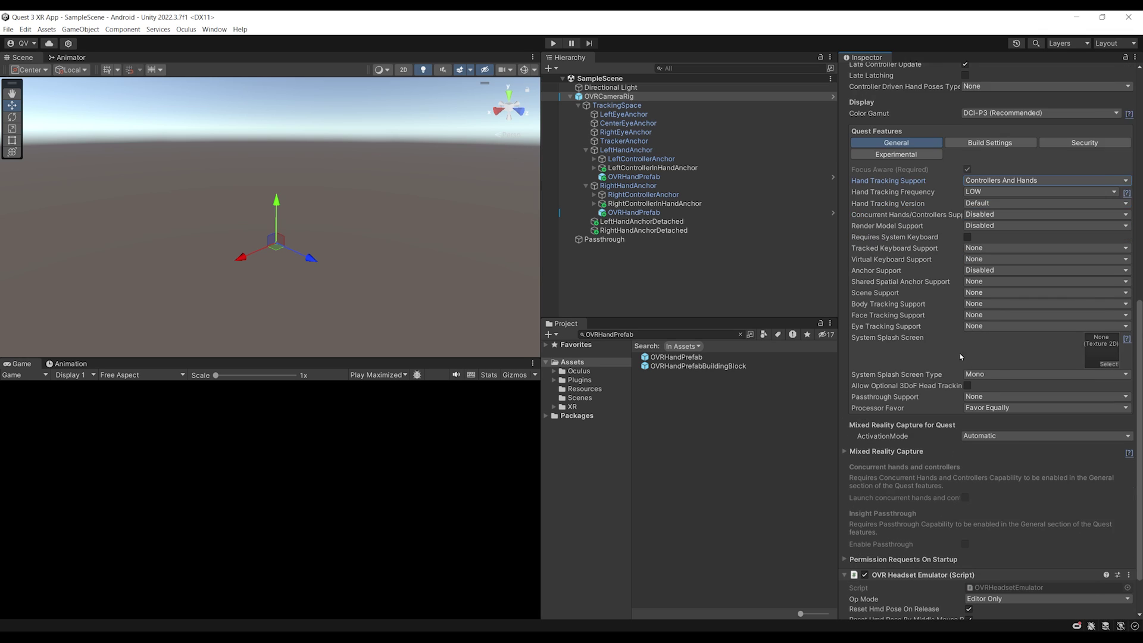
scroll(960, 356, "down", 1)
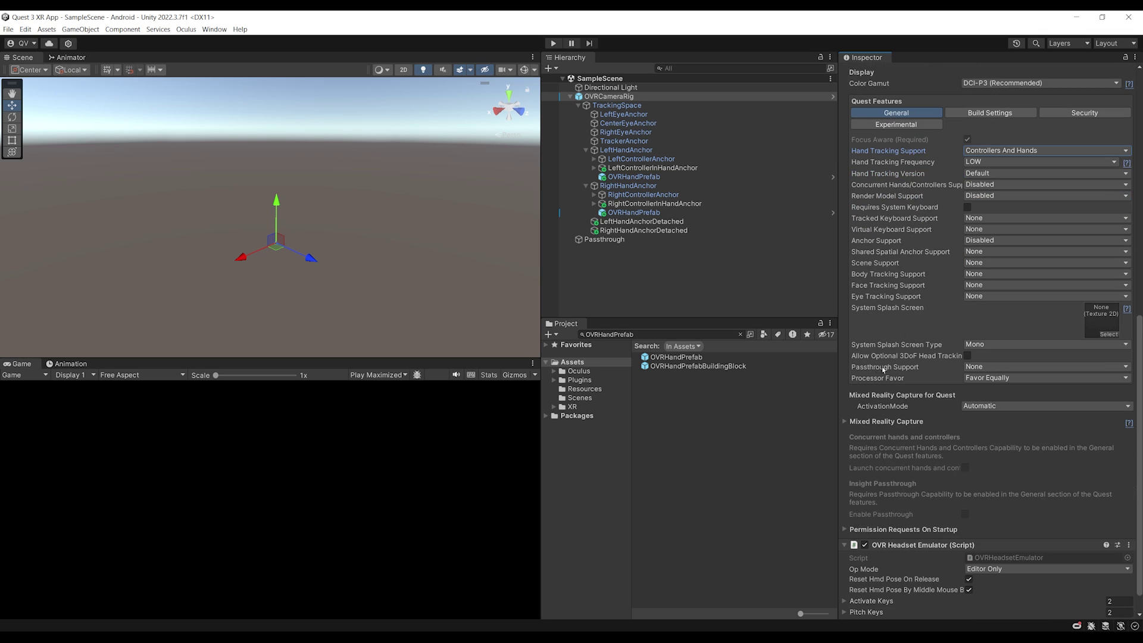
left_click(985, 373)
left_click(993, 387)
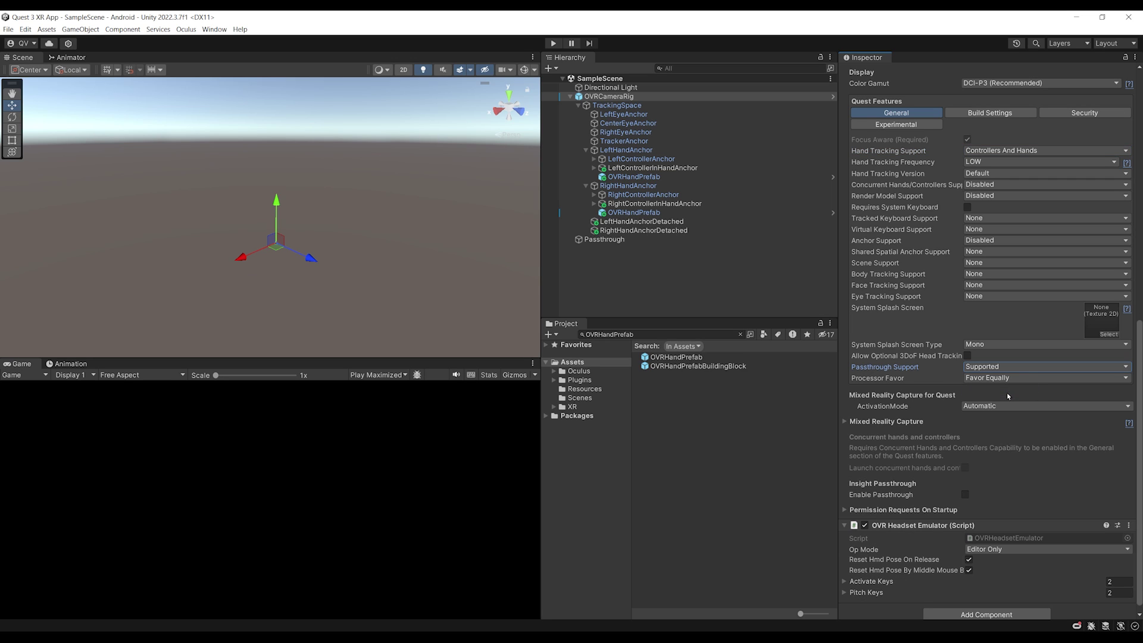
scroll(1012, 375, "down", 1)
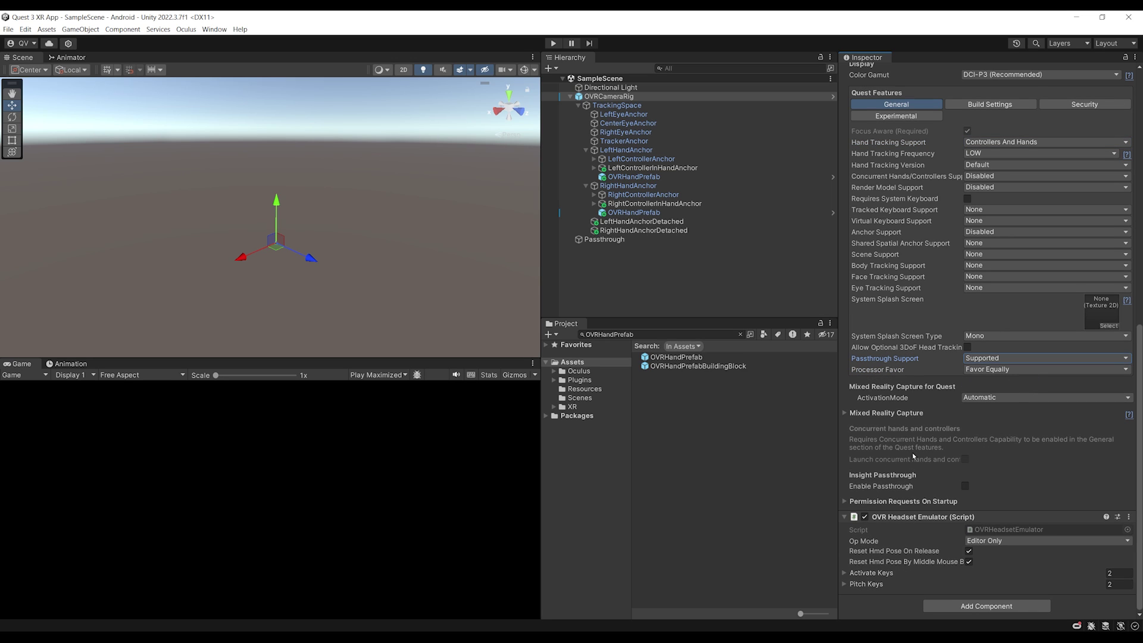
left_click(963, 486)
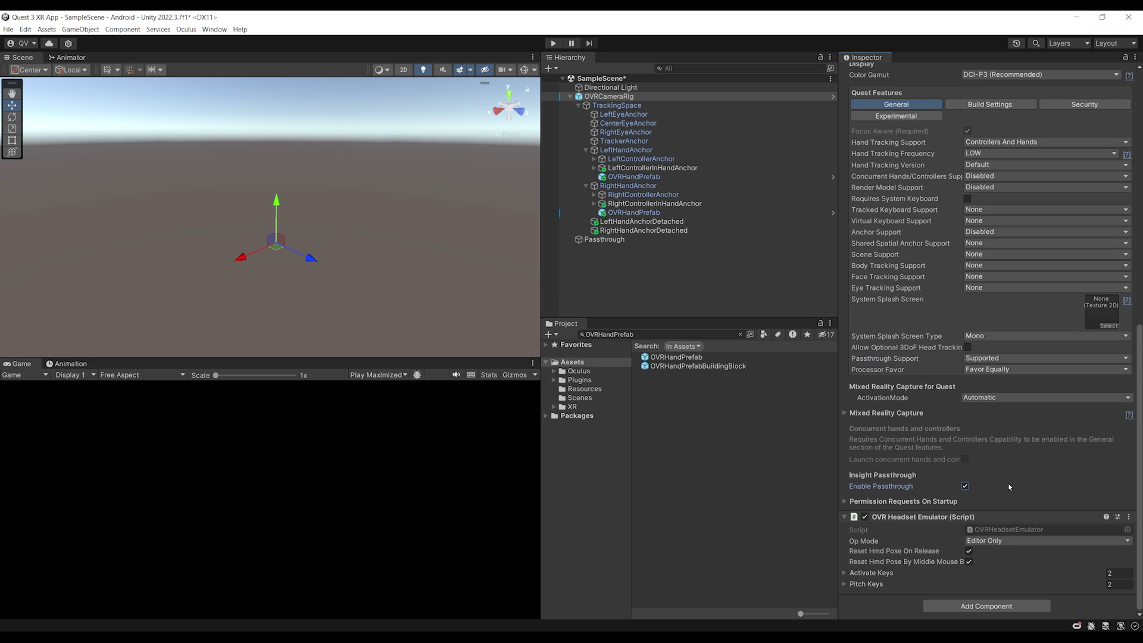
Step: Add a new Cube object to SampleScene
left_click(983, 501)
left_click(570, 96)
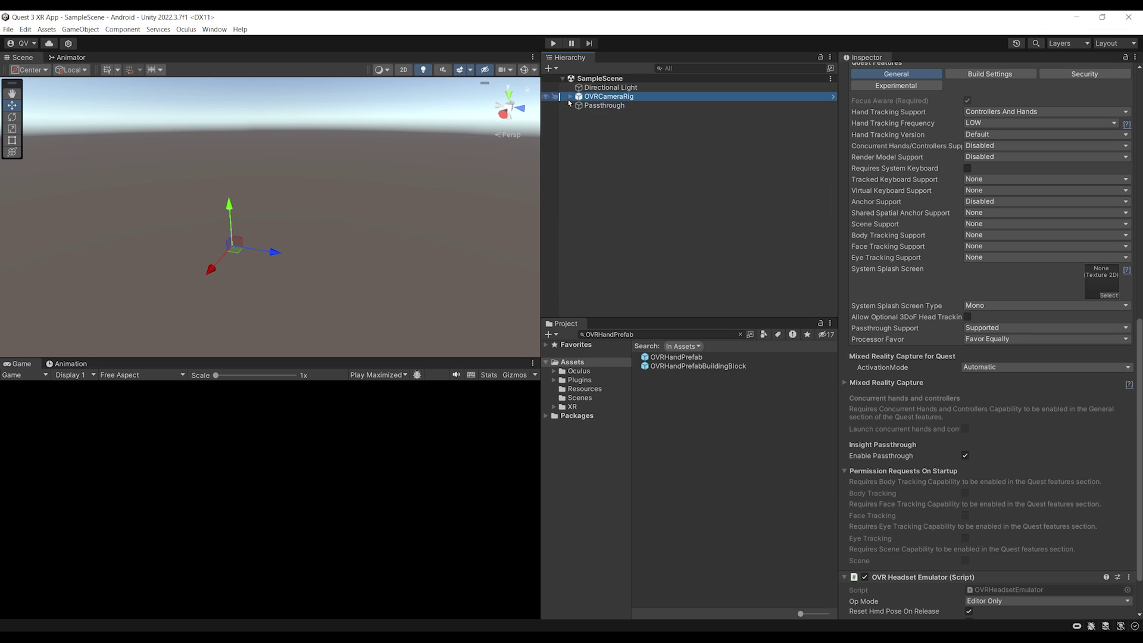
left_click(592, 151)
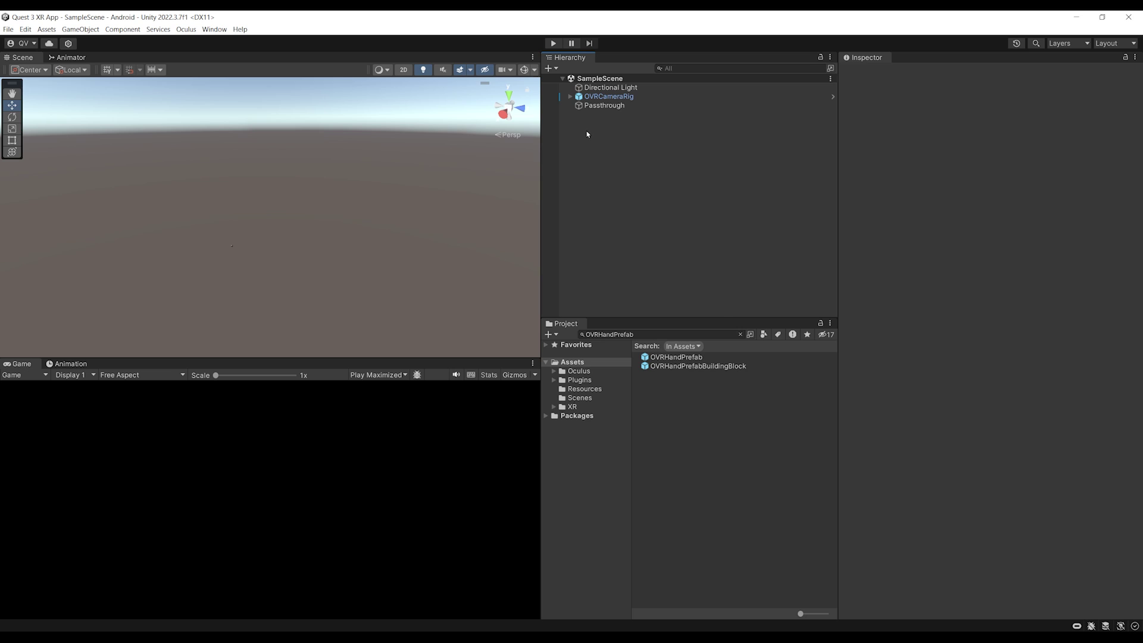
right_click(587, 134)
mouse_move(652, 271)
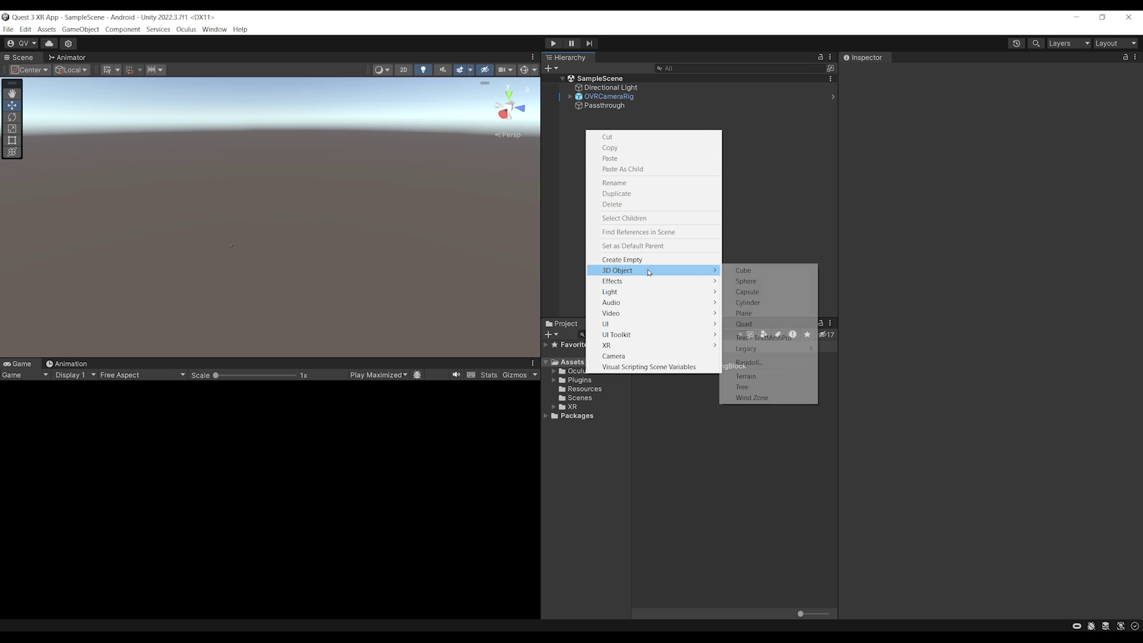
left_click(749, 275)
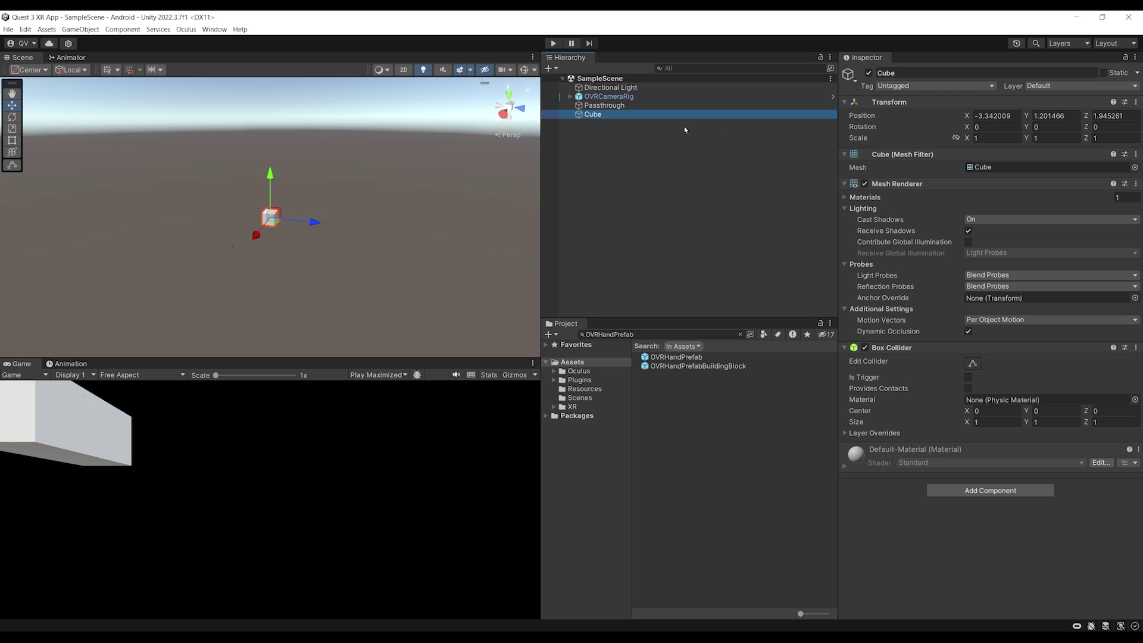
Step: Reset the cube's Transform, move it forward to Z 2.58, rotate it (-6.959, 50.49, 24.447), and save
right_click(1029, 106)
left_click(1051, 113)
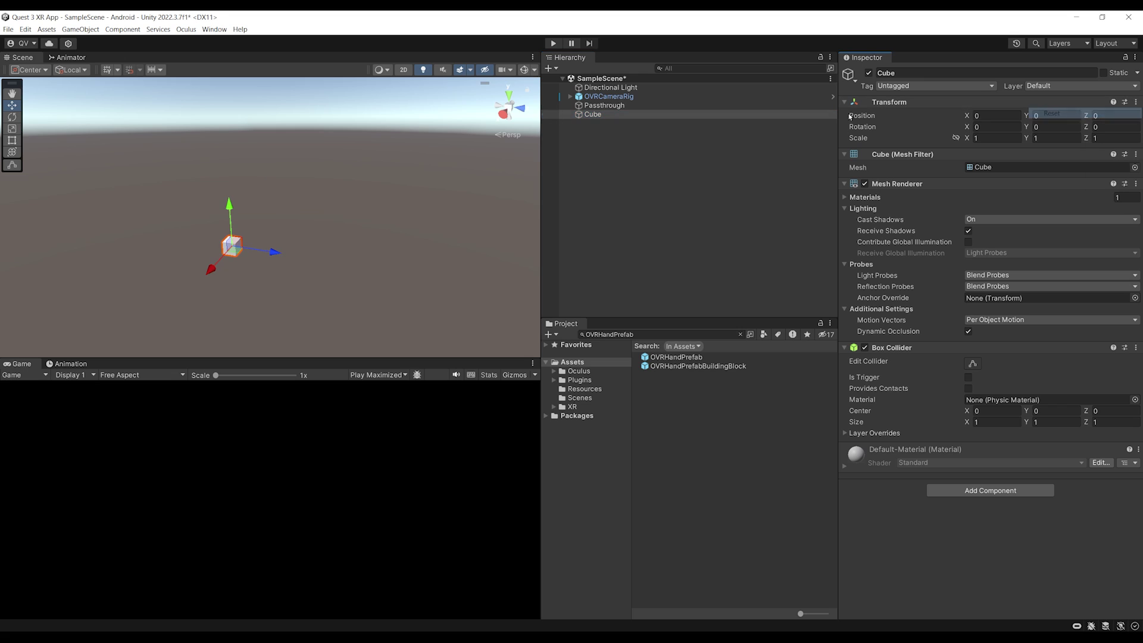
mouse_move(312, 252)
left_mouse_down()
mouse_move(359, 256)
mouse_move(340, 270)
mouse_move(308, 240)
left_mouse_up()
key("e")
key("ctrl+s")
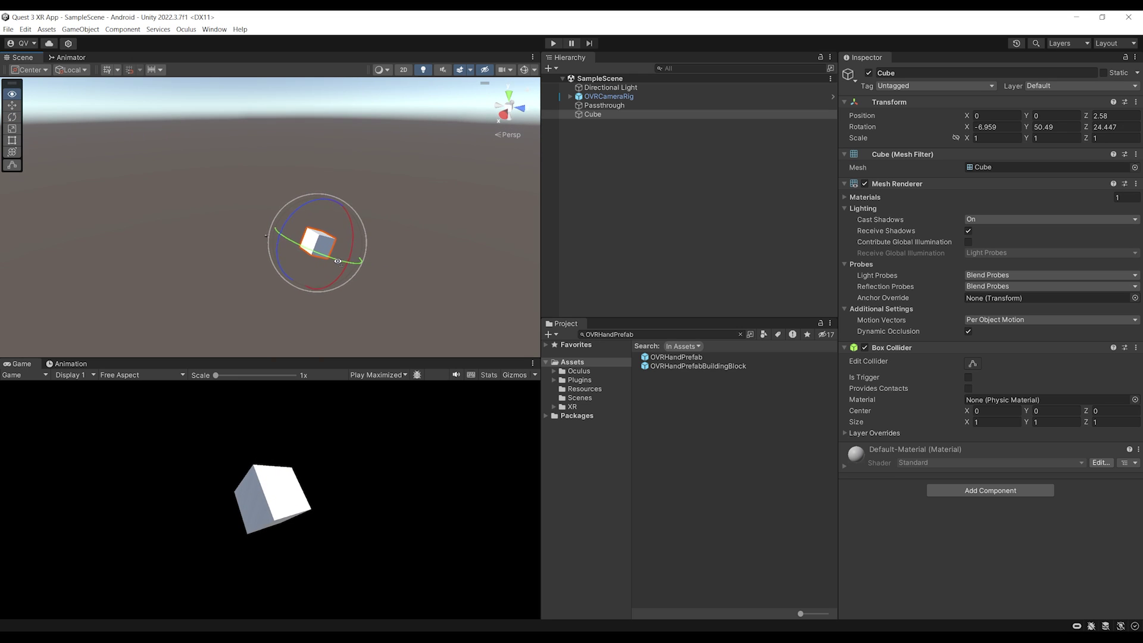
Step: Scale the cube to 0.2 and reselect it in the Scene view
left_click(975, 138)
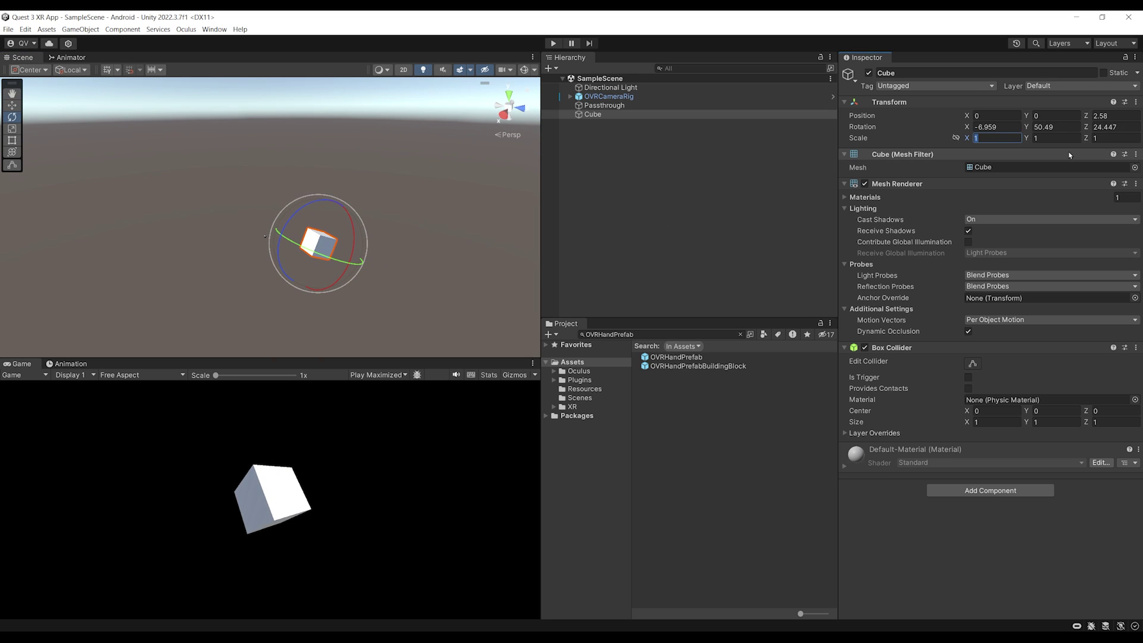
type("0.2")
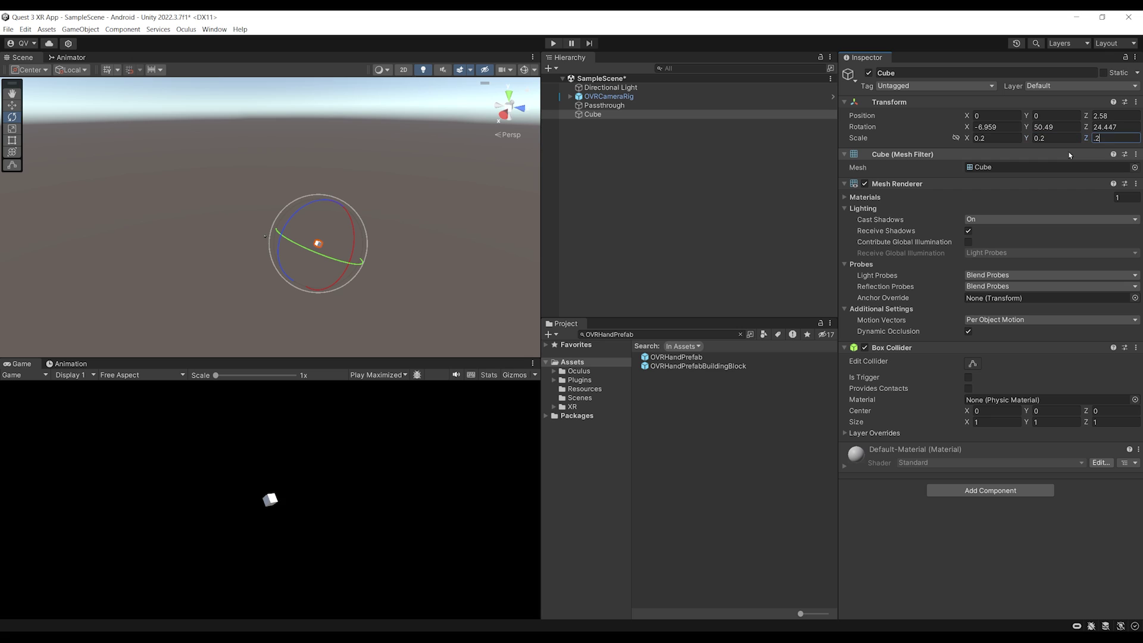
left_click(403, 183)
scroll(387, 199, "up", 3)
middle_click_drag(385, 201, 369, 164)
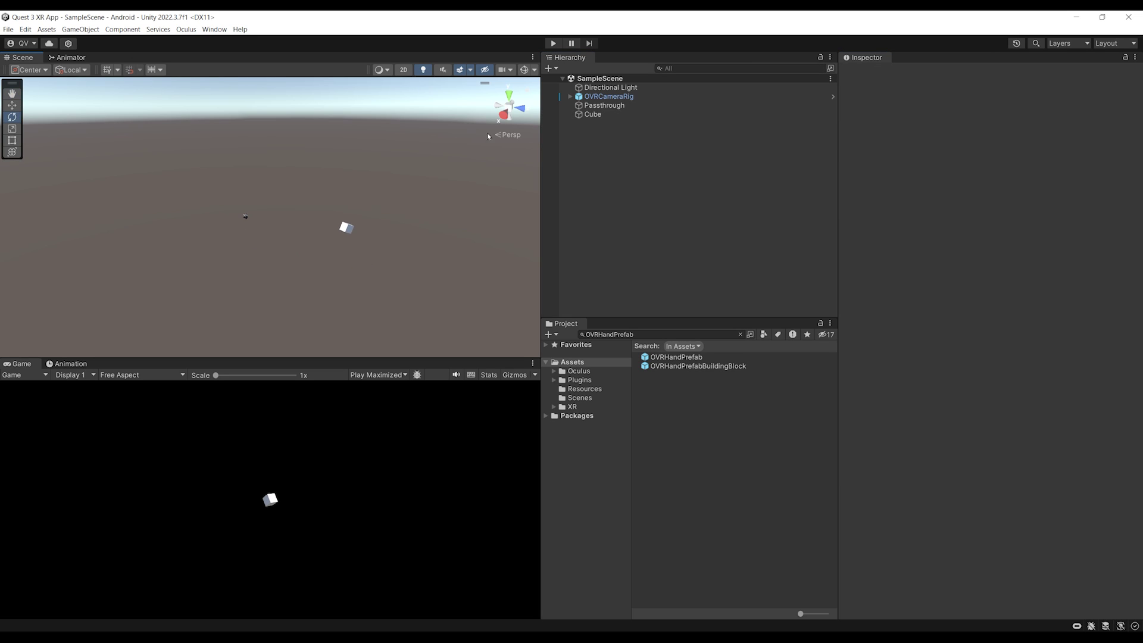
left_click(346, 225)
key("w")
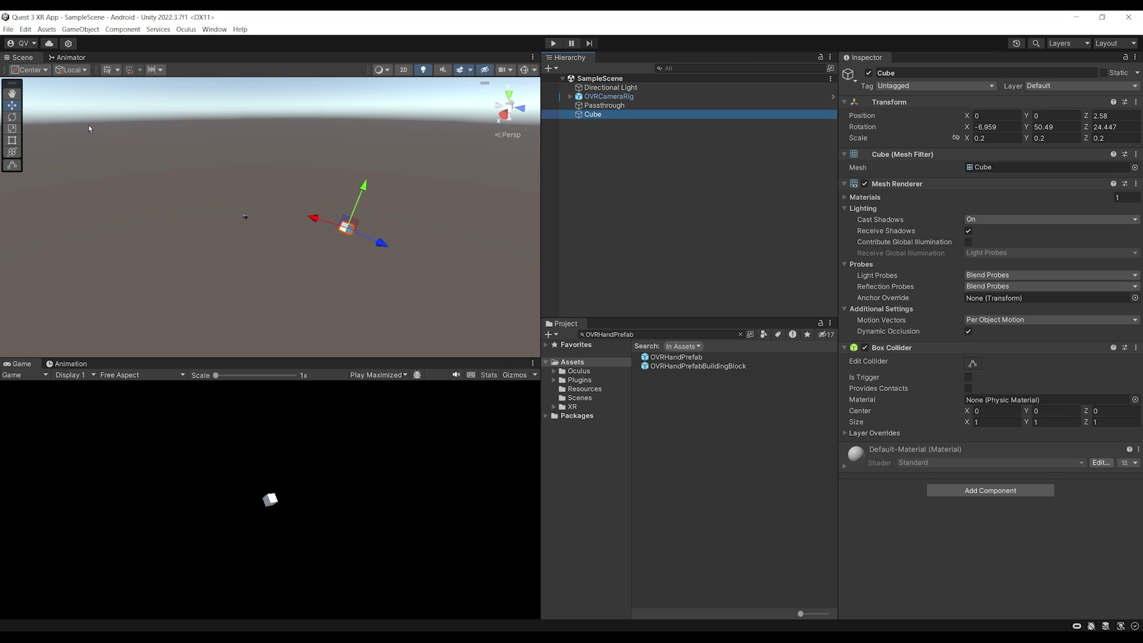
Step: Switch handles to Global and drag the cube closer to Z 0.46, then save
left_click(78, 75)
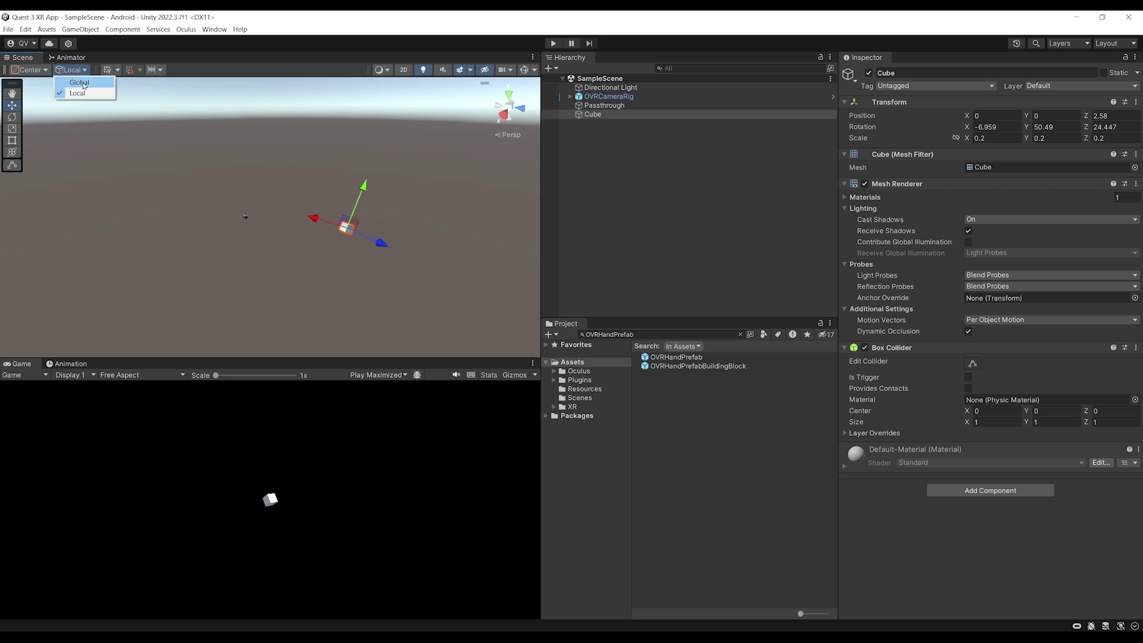
left_click(80, 88)
left_click_drag(380, 229, 306, 233)
key("ctrl+s")
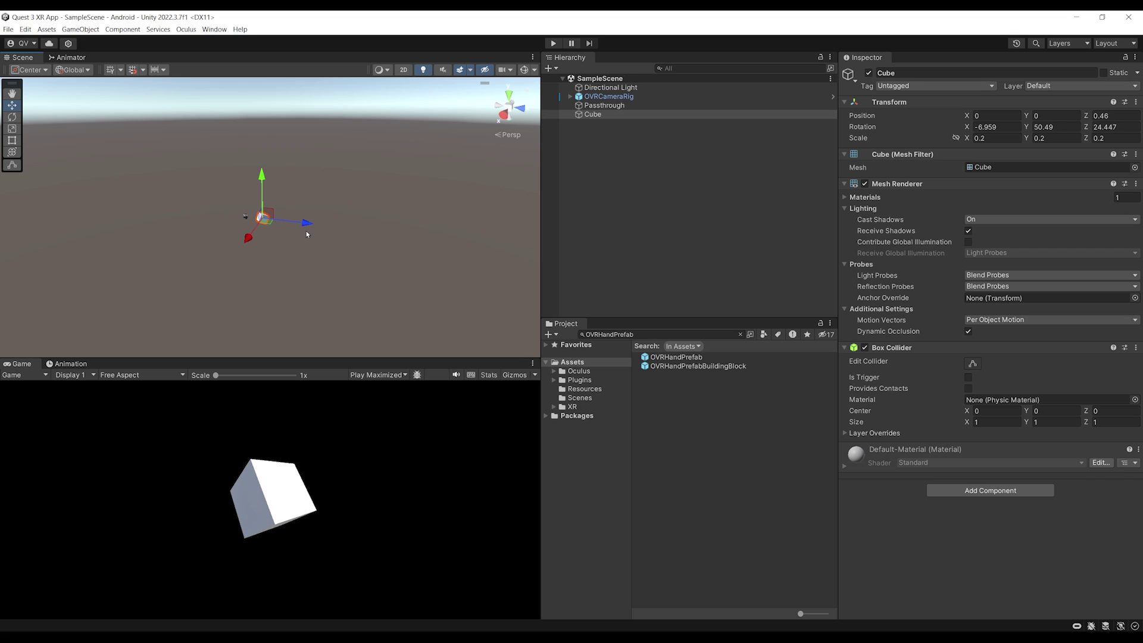
left_click(377, 548)
right_click_drag(350, 229, 369, 144)
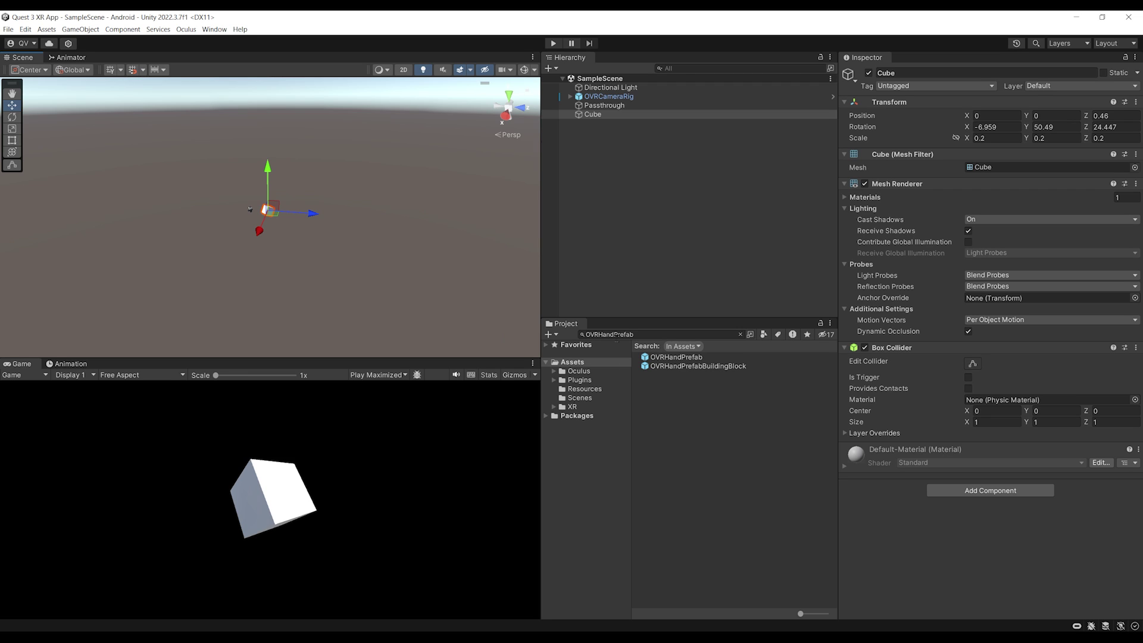
right_click_drag(420, 229, 416, 206)
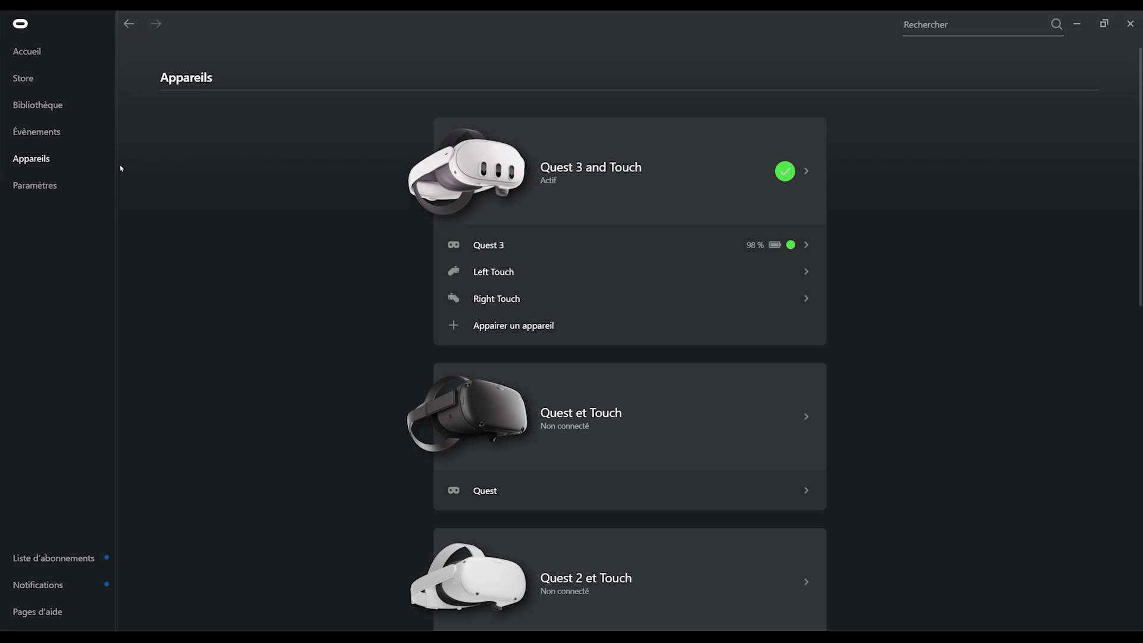
Step: Open the Oculus app's Paramètres > Bêta page to check developer runtime and Link passthrough toggles
left_click(52, 185)
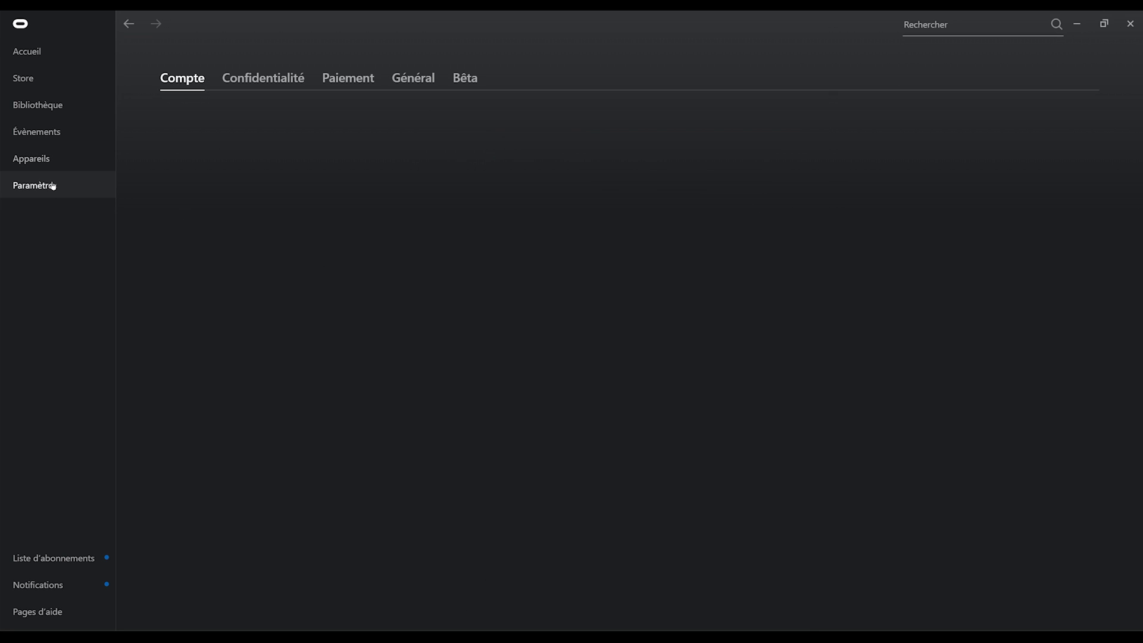
left_click(465, 78)
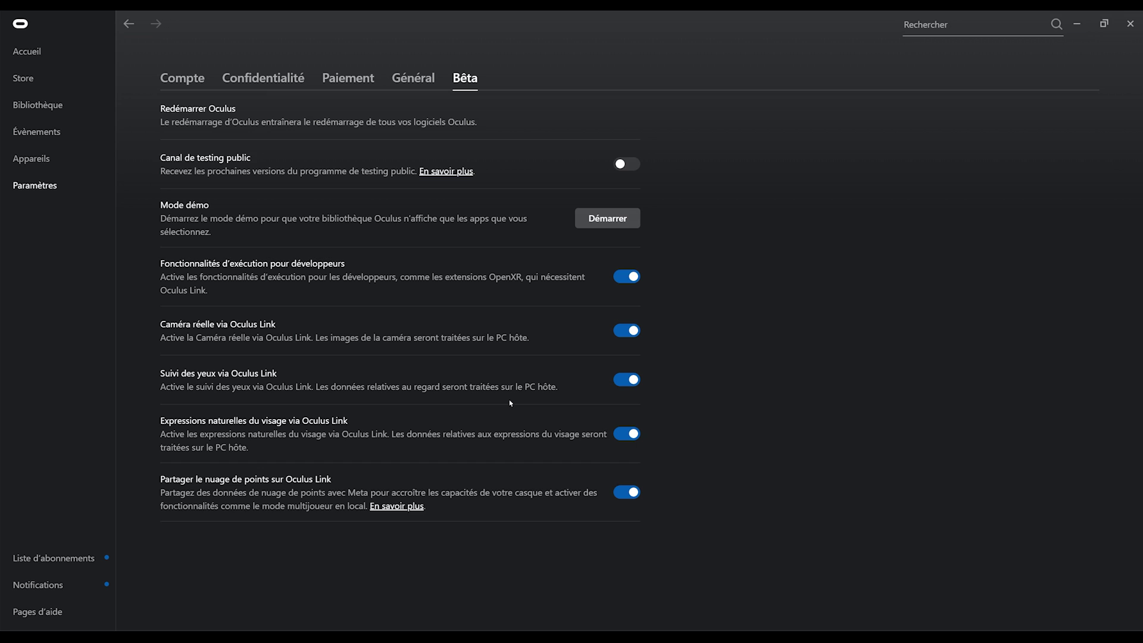
Step: Return to Unity, enlarge the Game view, and frame the cube up close in the Scene view
left_click(1078, 26)
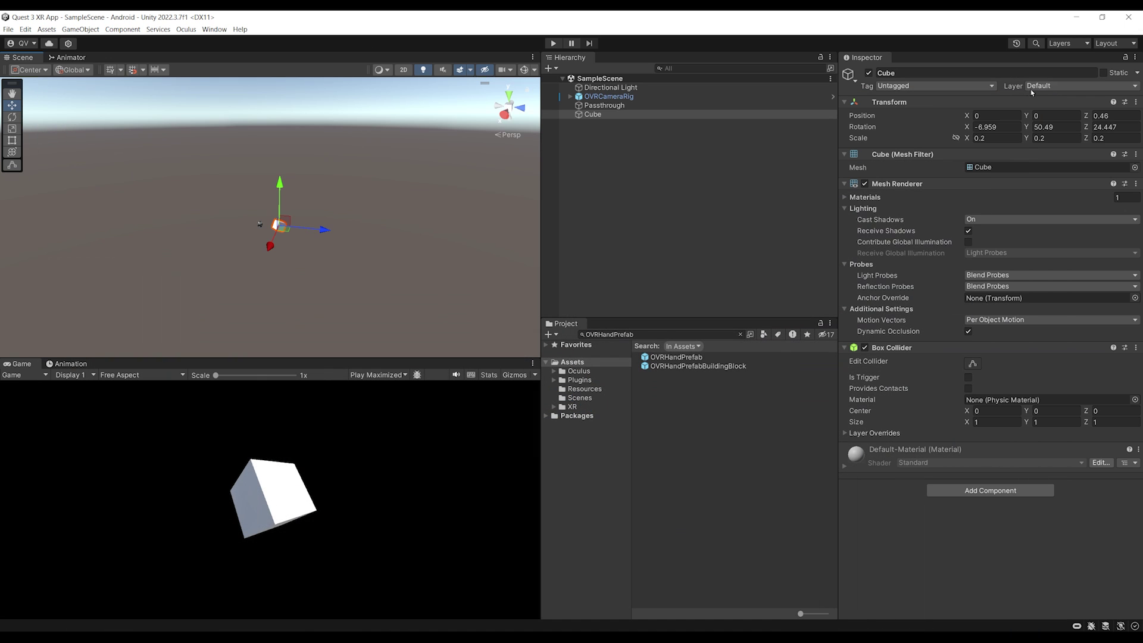
left_click_drag(464, 356, 467, 322)
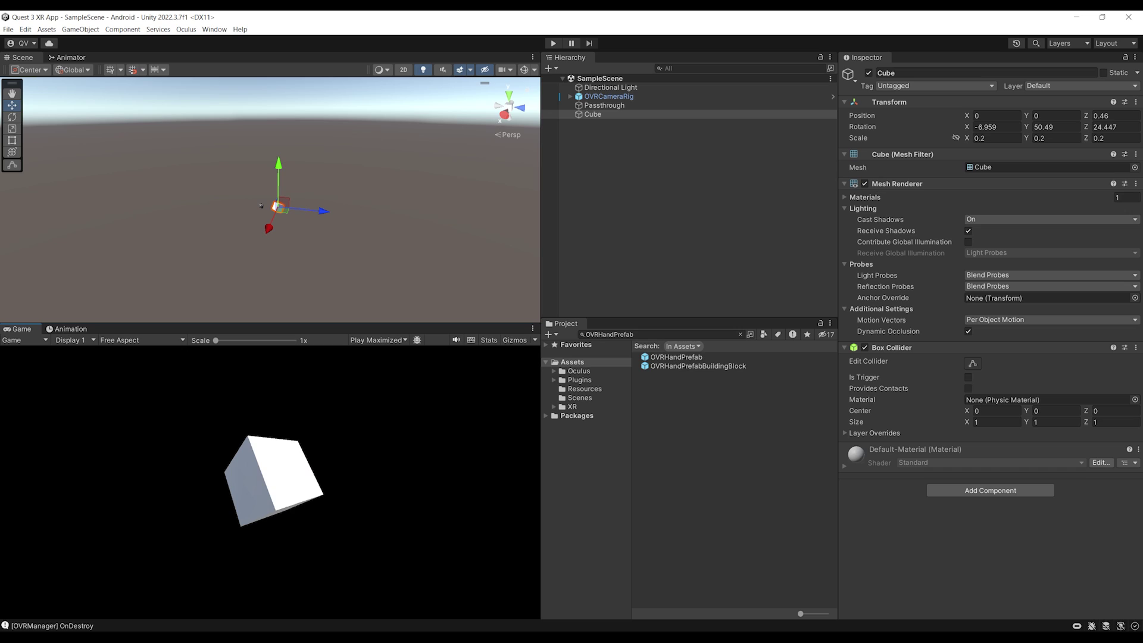
right_click_drag(316, 213, 350, 164)
key("f")
left_click_drag(350, 165, 339, 175, "alt")
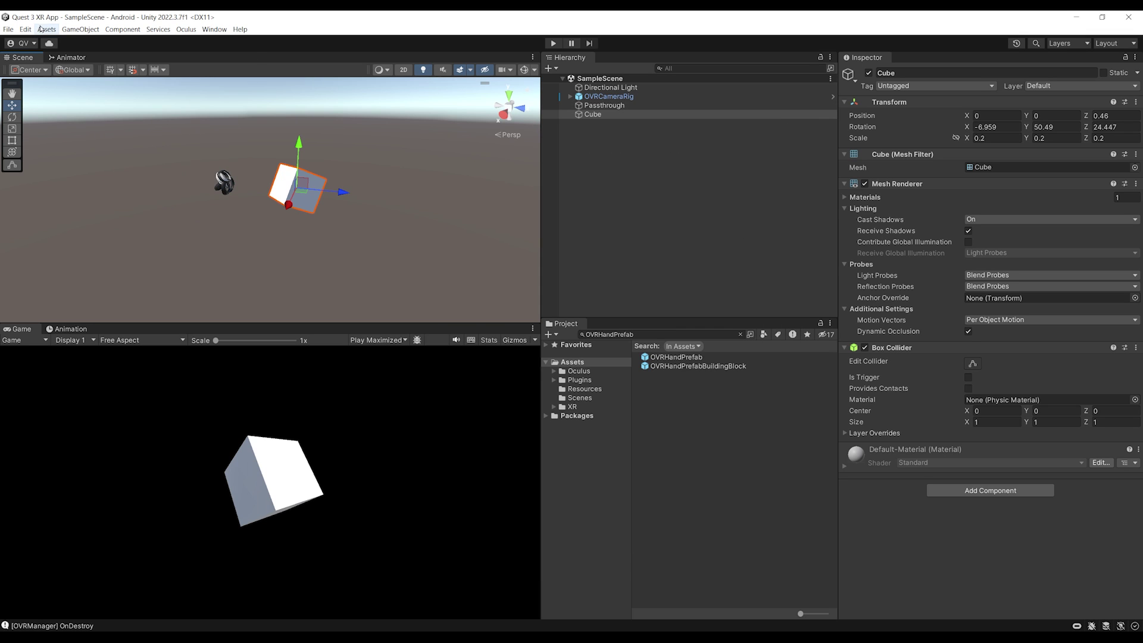
Step: Open Build Settings and add SampleScene as scene 0 of the Android build
left_click(8, 30)
left_click(35, 149)
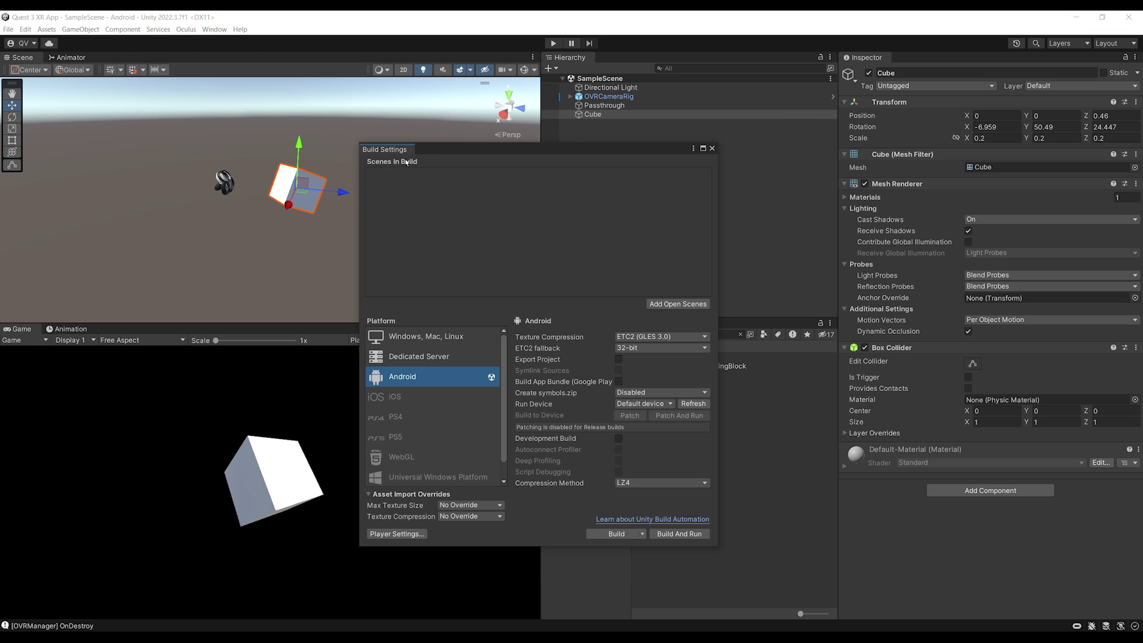
left_click_drag(504, 148, 514, 175)
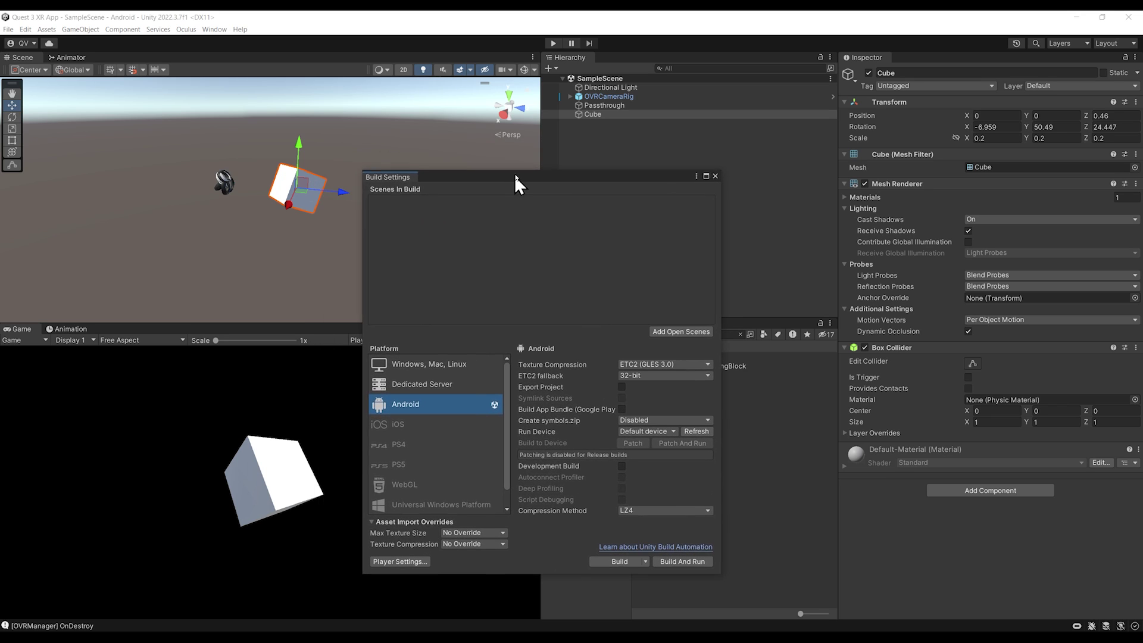
left_click(680, 328)
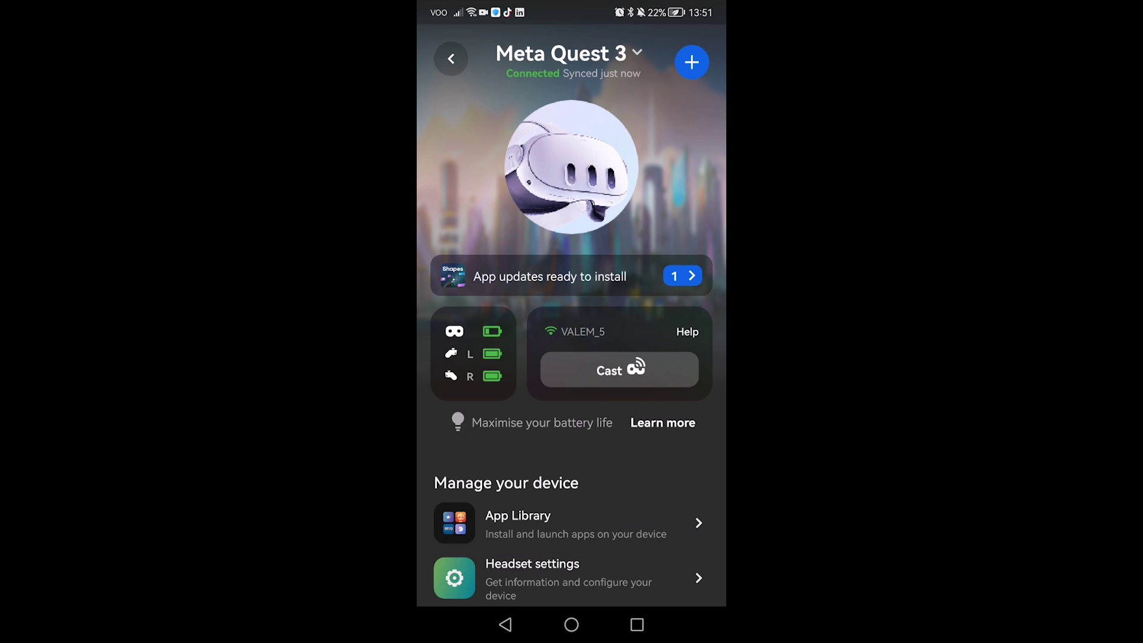
Step: Reach the Quest 3's Developer Mode page under Headset settings in the mobile app
left_click_drag(672, 497, 692, 388)
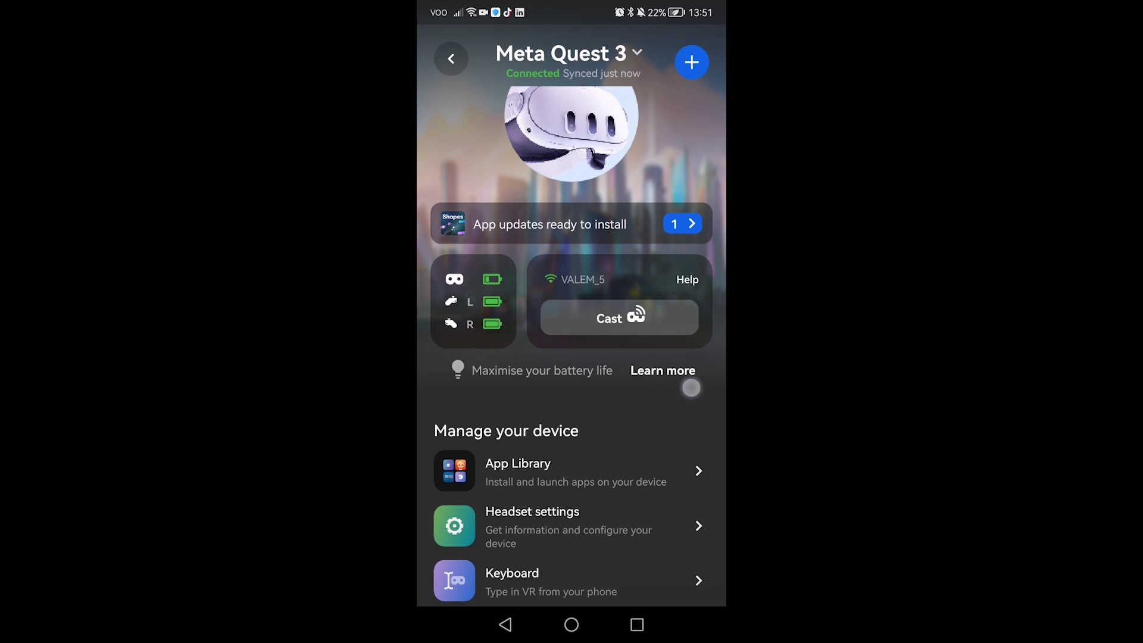
left_click(565, 525)
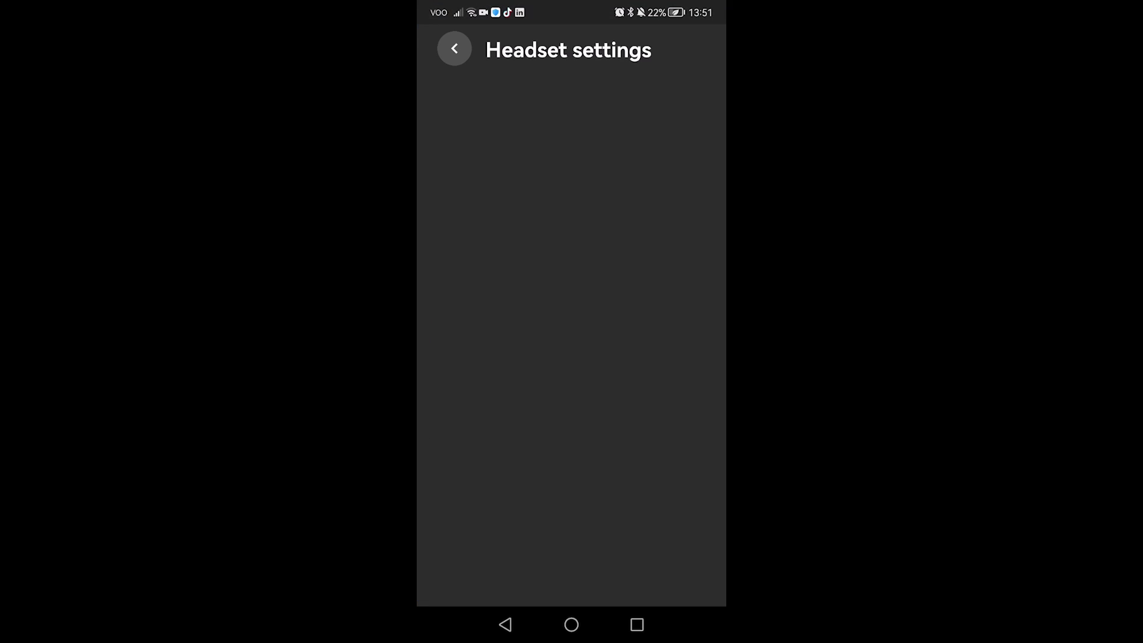
left_click(544, 203)
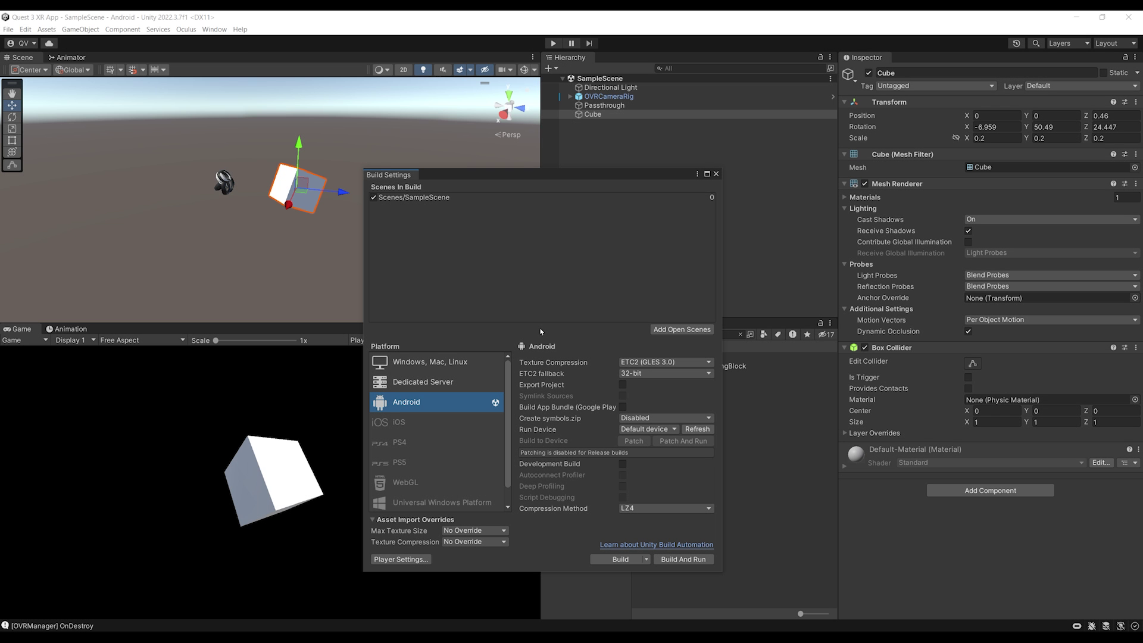
Step: Build and run the Android app on the Quest 3, saving the package as test
left_click_drag(511, 178, 457, 158)
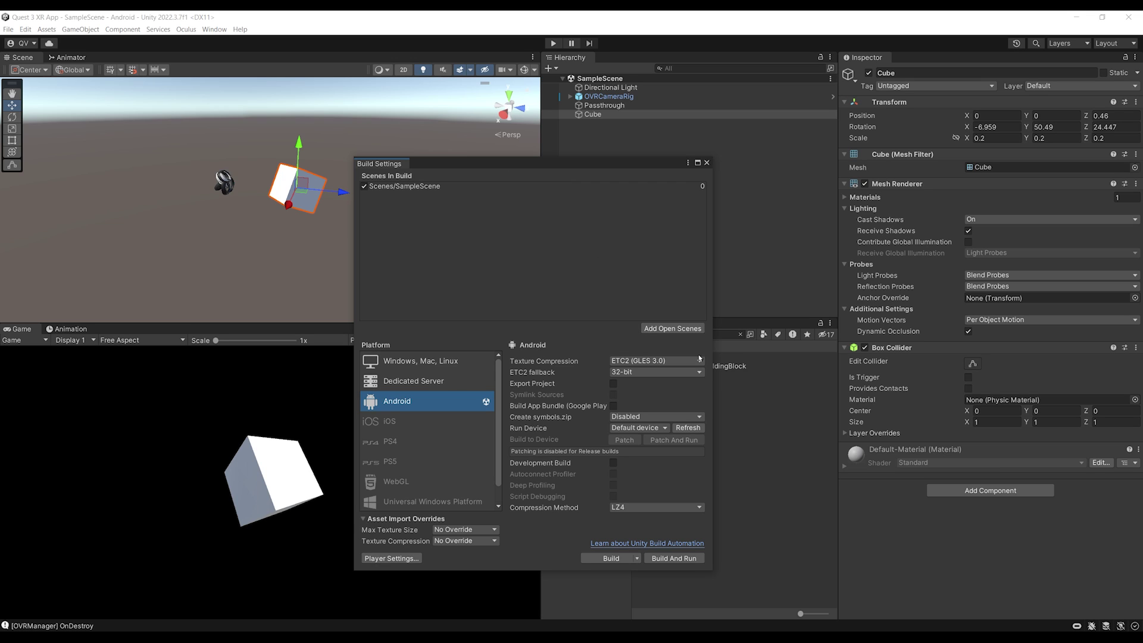
left_click_drag(512, 158, 543, 142)
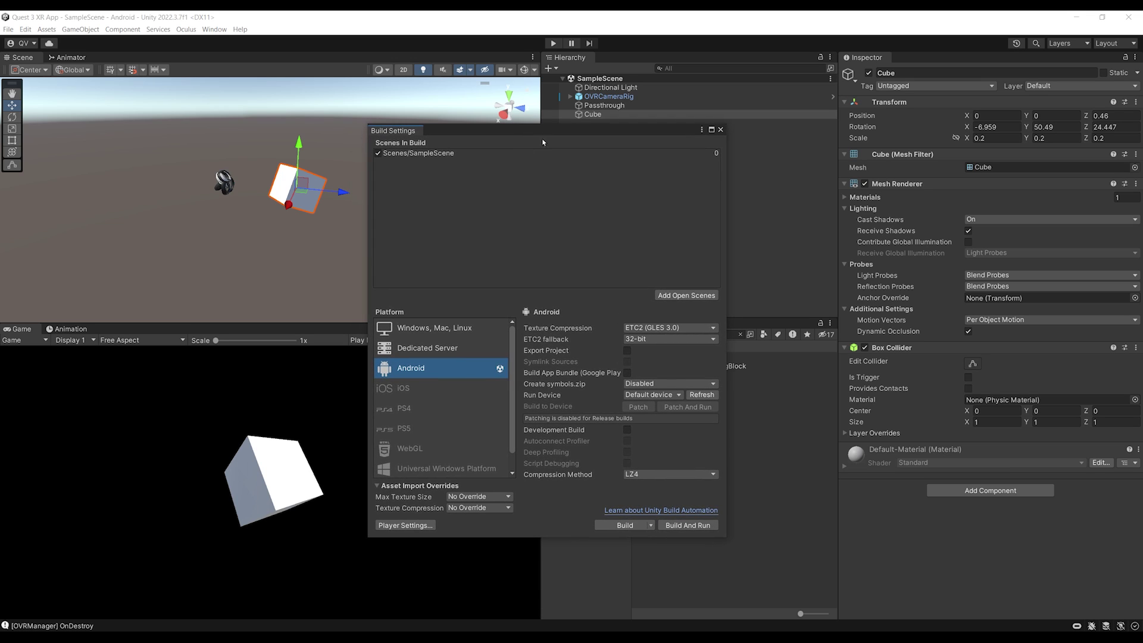
left_click(686, 525)
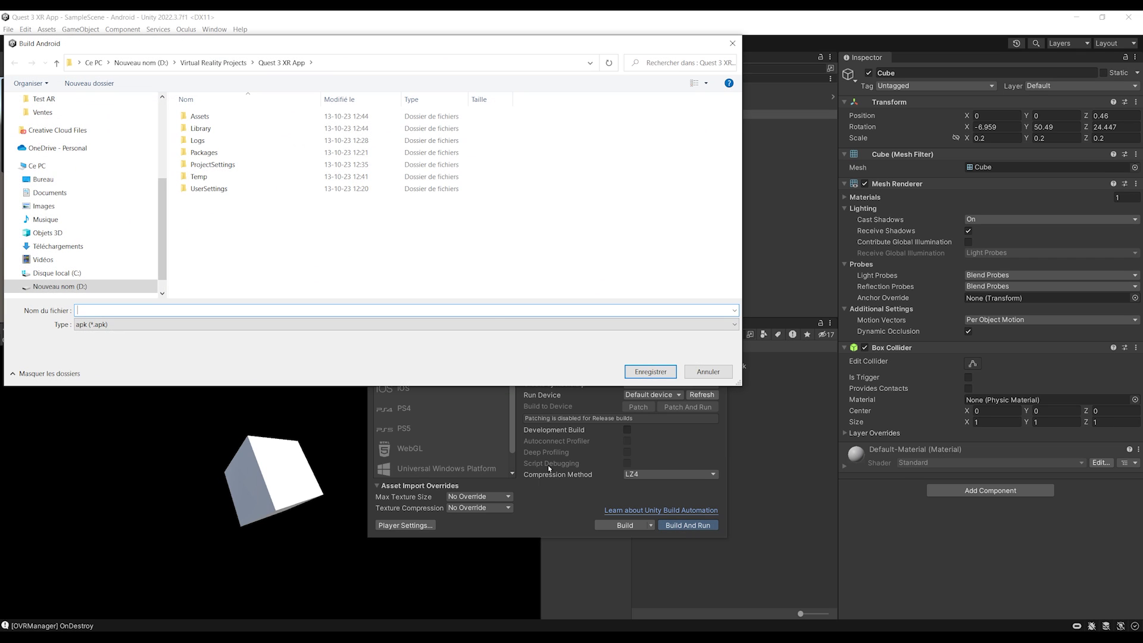
left_click(649, 372)
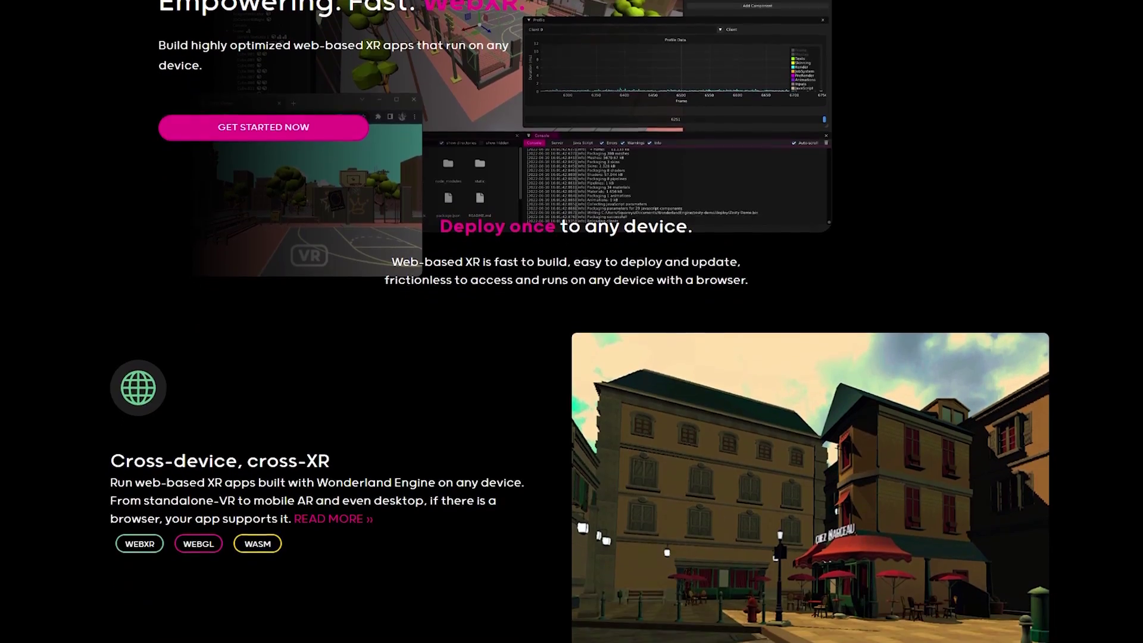
scroll(572, 322, "down", 2)
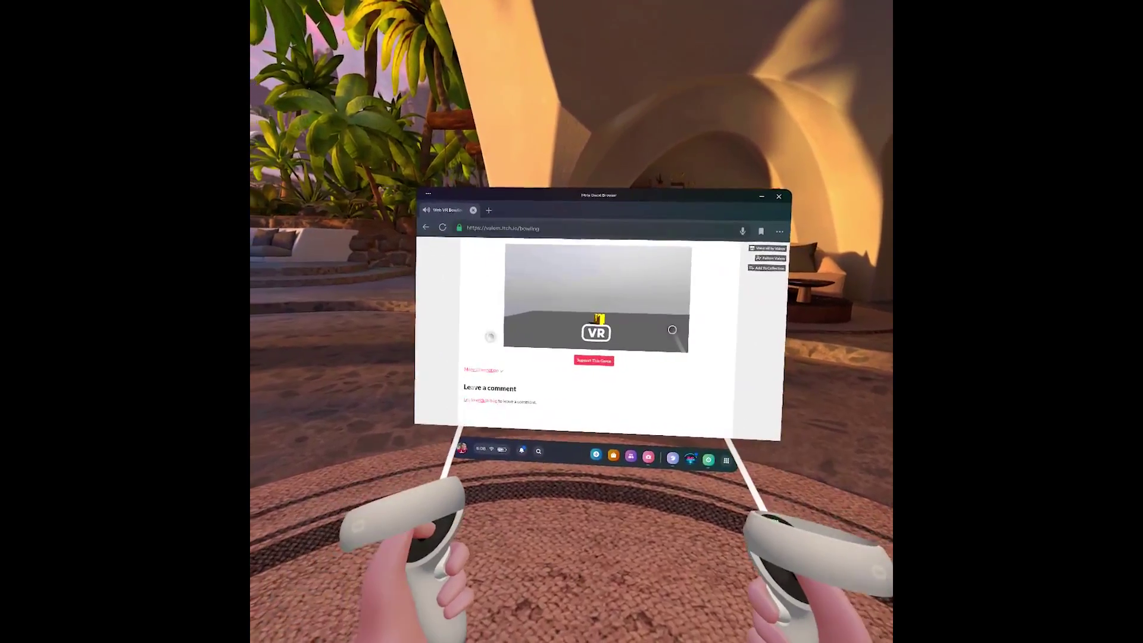